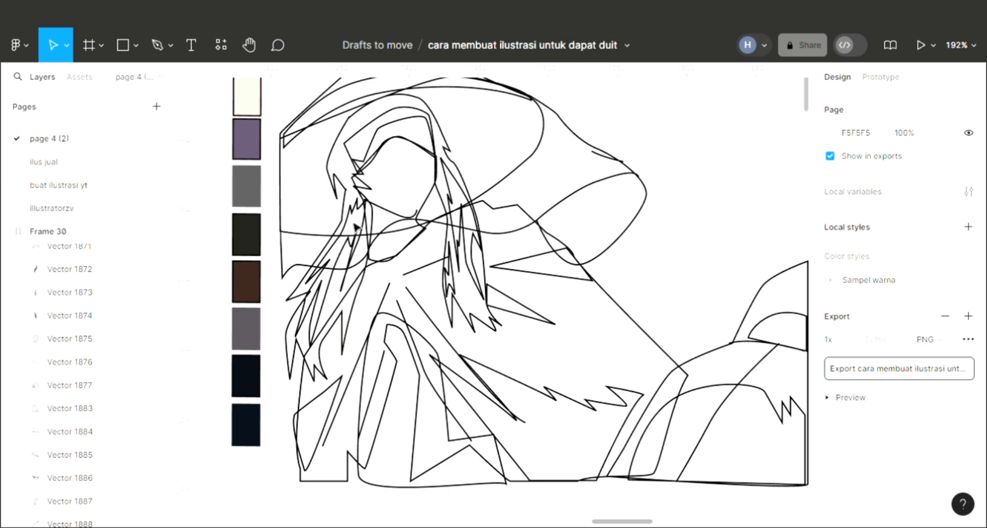
- Fill the long hair strand below the face's viewer-left side with the purple sampled from the palette swatch (61546E)
left_click(355, 226)
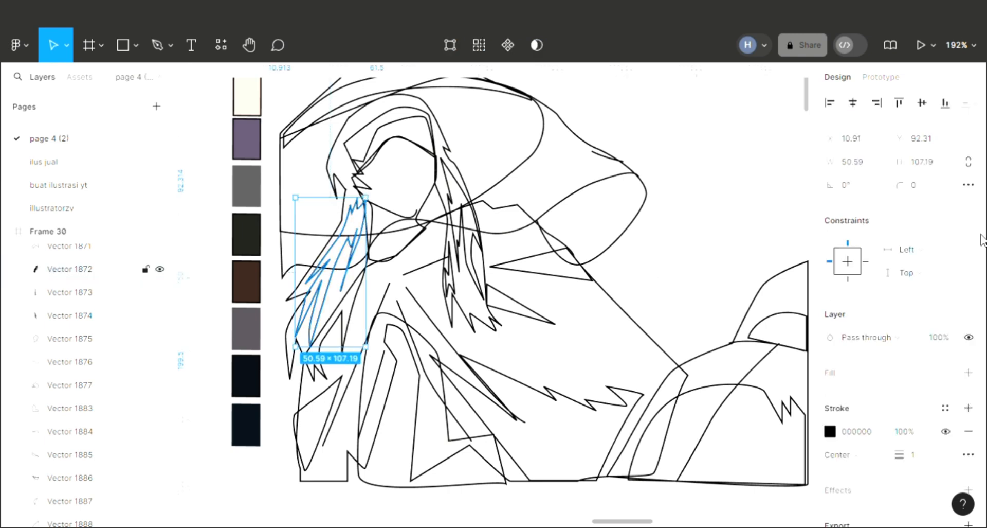
left_click(969, 372)
key("i")
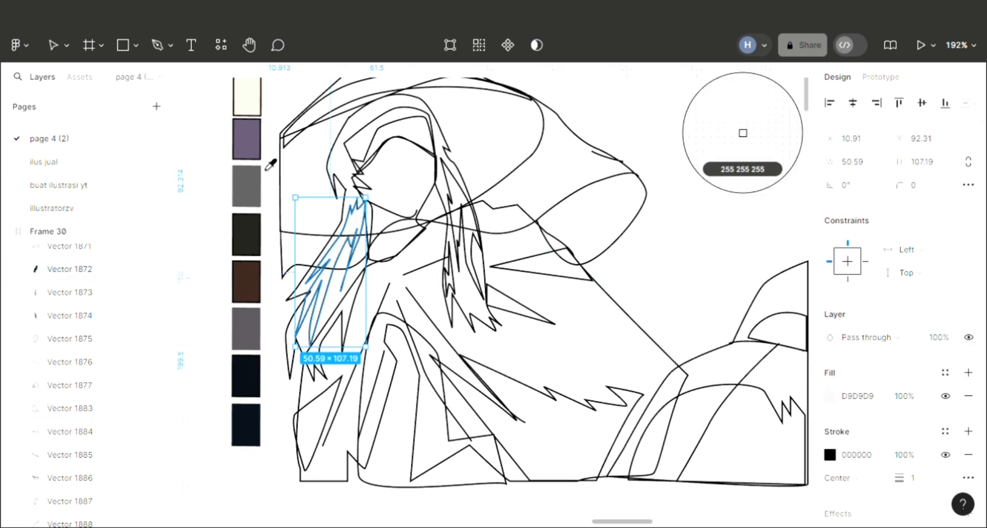
left_click(247, 138)
- Fill the hair strand on the opposite side of the face with the same purple swatch colour, 61546E
scroll(465, 255, "right", 4)
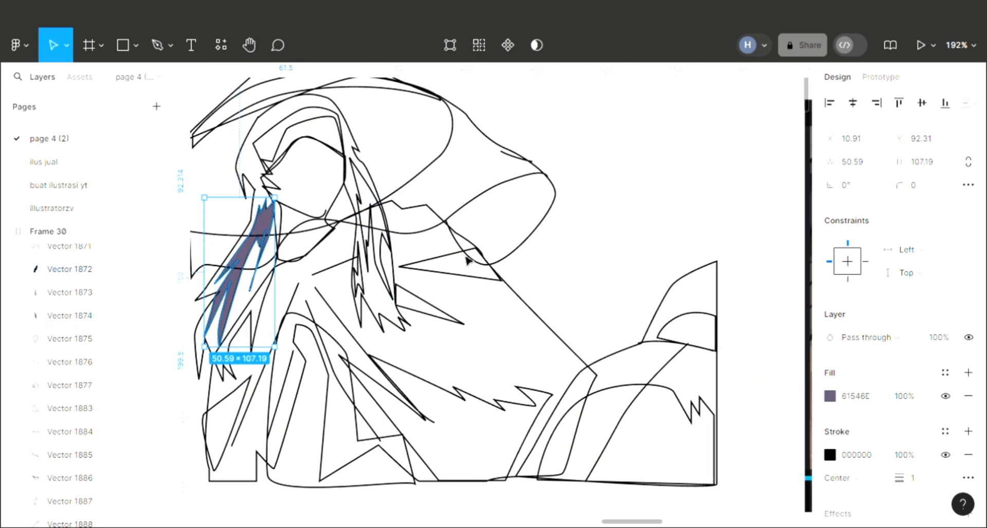
scroll(468, 261, "left", 4)
scroll(468, 261, "up", 6)
scroll(468, 278, "down", 2)
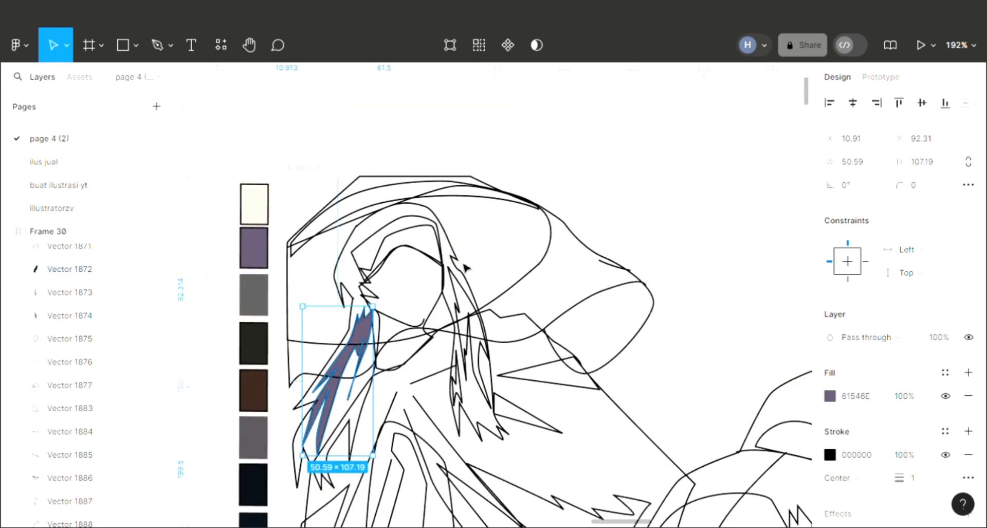
left_click(469, 300)
left_click(969, 372)
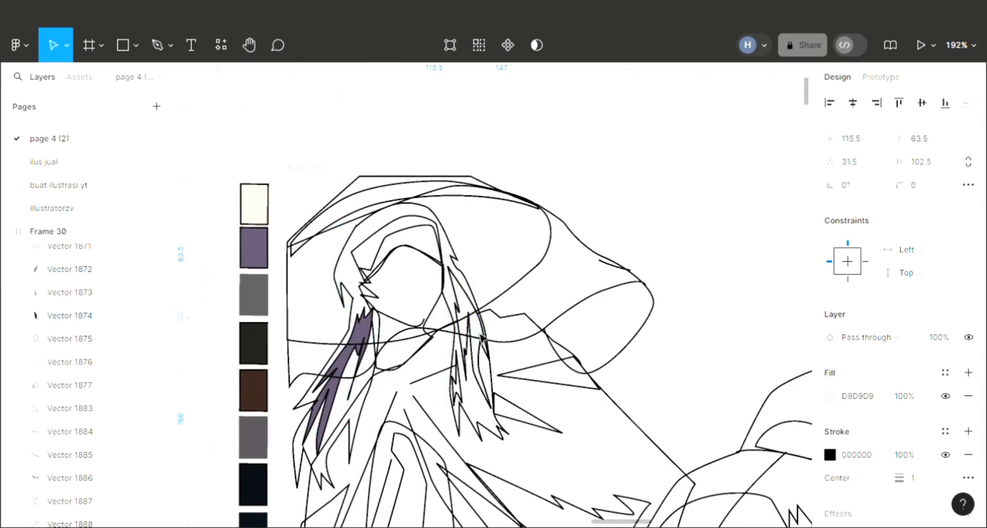
key("i")
left_click(264, 261)
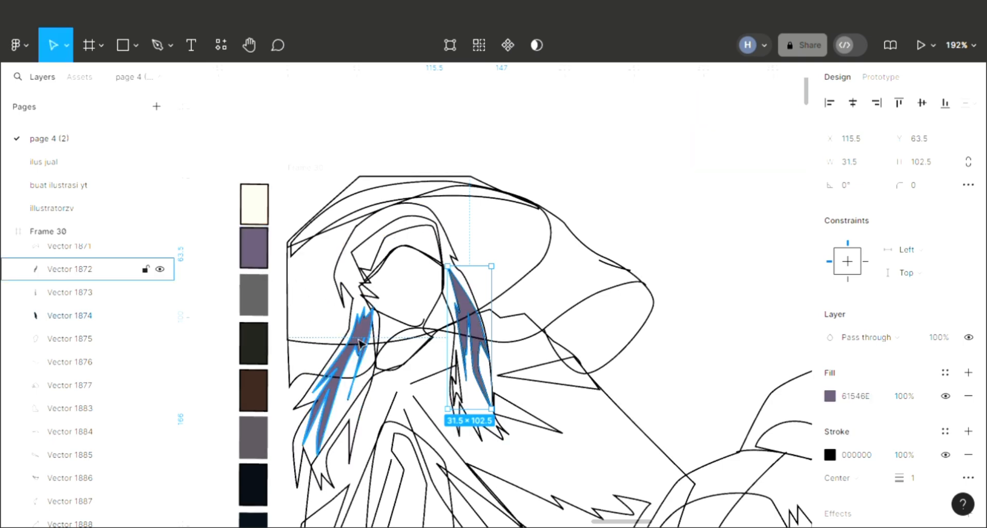
- Add a fill to the main hair shape, send it to the back of the frame, and sample purple 61546E for it
left_click(344, 291)
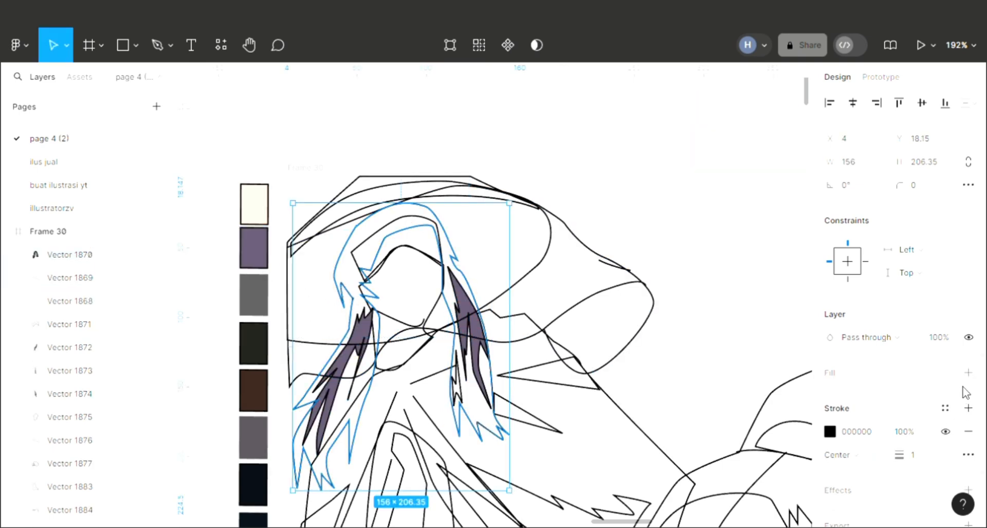
left_click(970, 373)
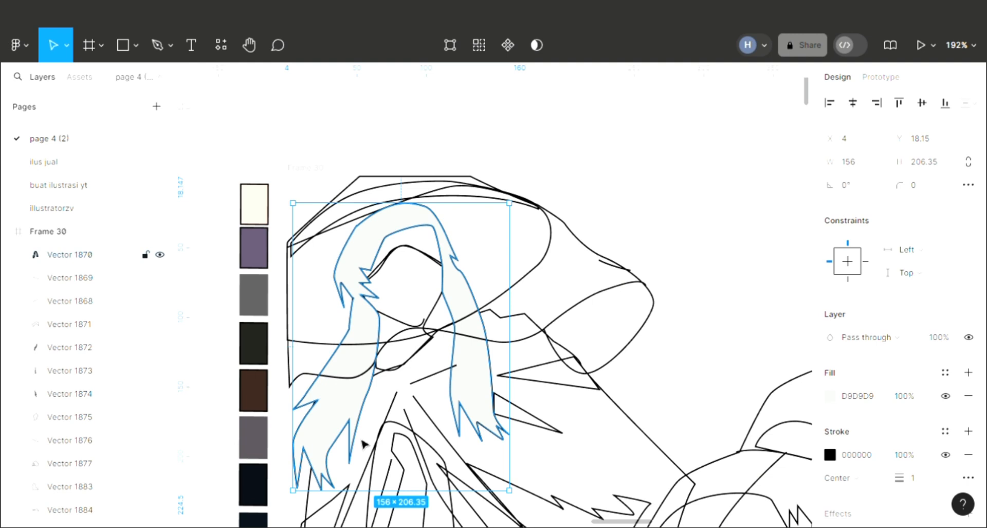
key("bracketleft")
key("i")
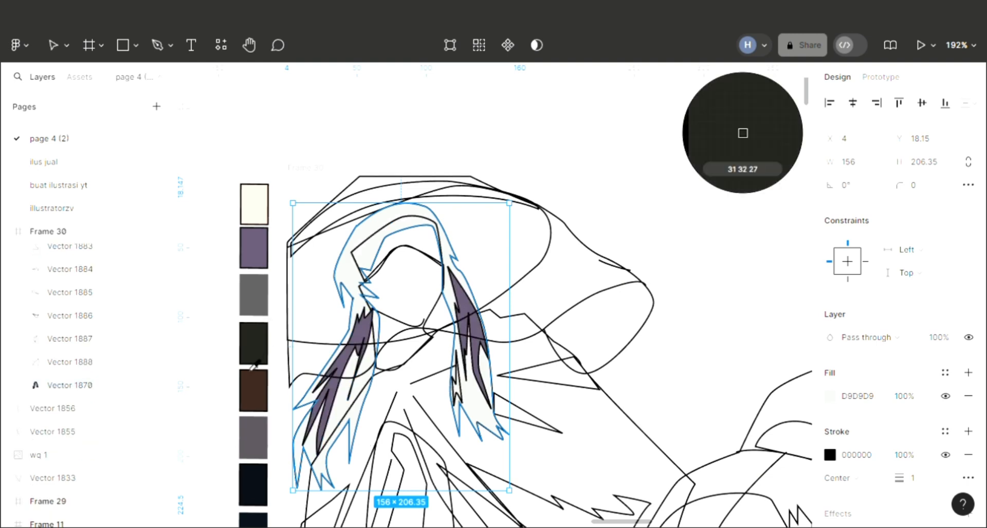
left_click(367, 346)
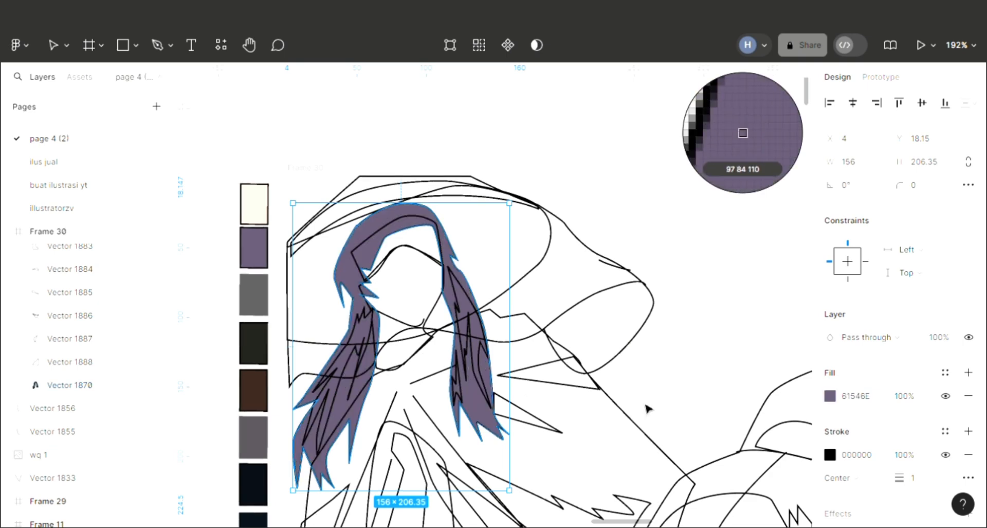
- Darken the main hair shape's fill to 42394B
left_click(830, 396)
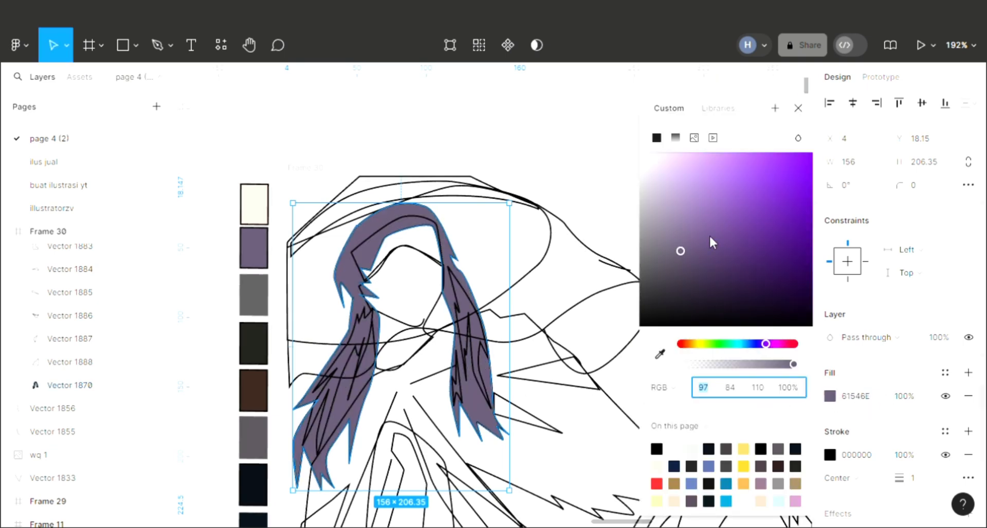
left_click_drag(683, 264, 684, 283)
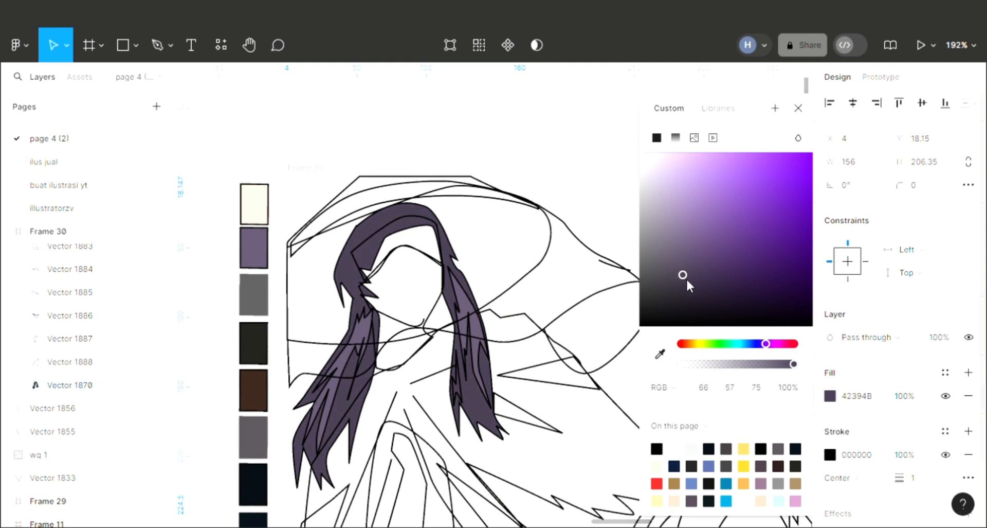
left_click(798, 109)
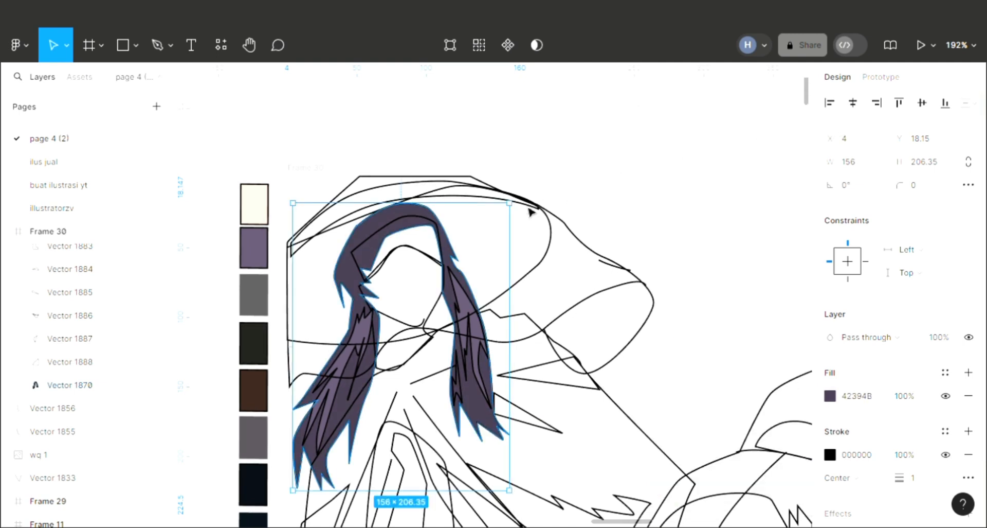
- Add a fill to the forehead shape, send it behind the hair, and sample the light cream palette swatch for it
left_click(443, 235)
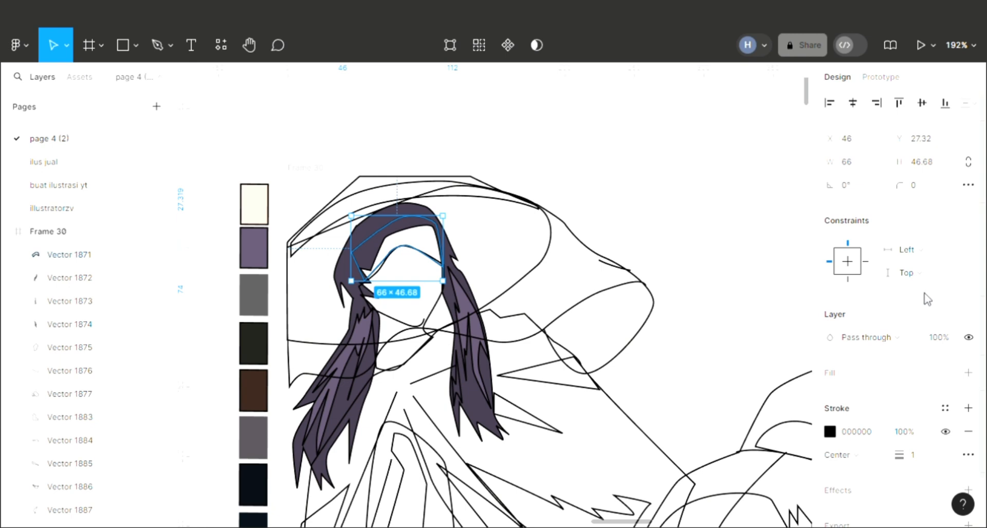
left_click(969, 374)
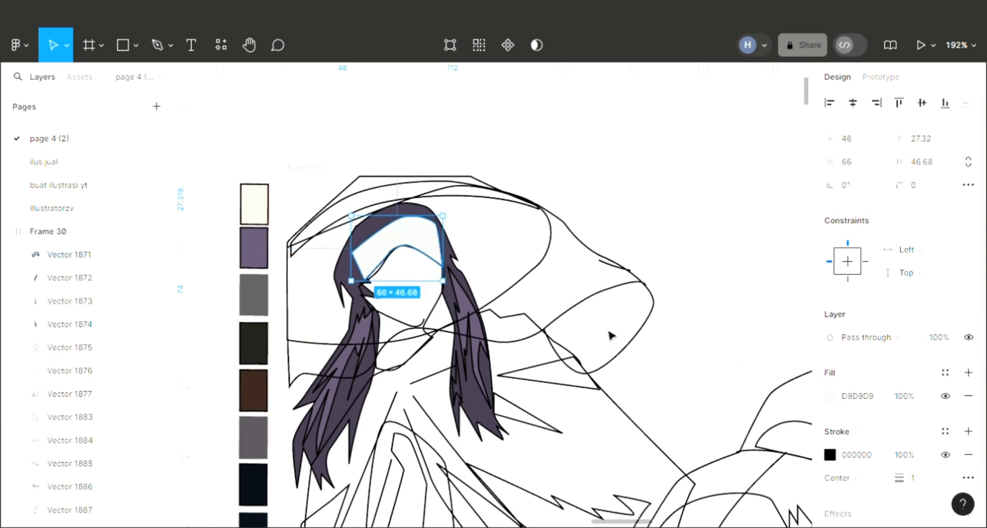
key("ctrl+shift+bracketleft")
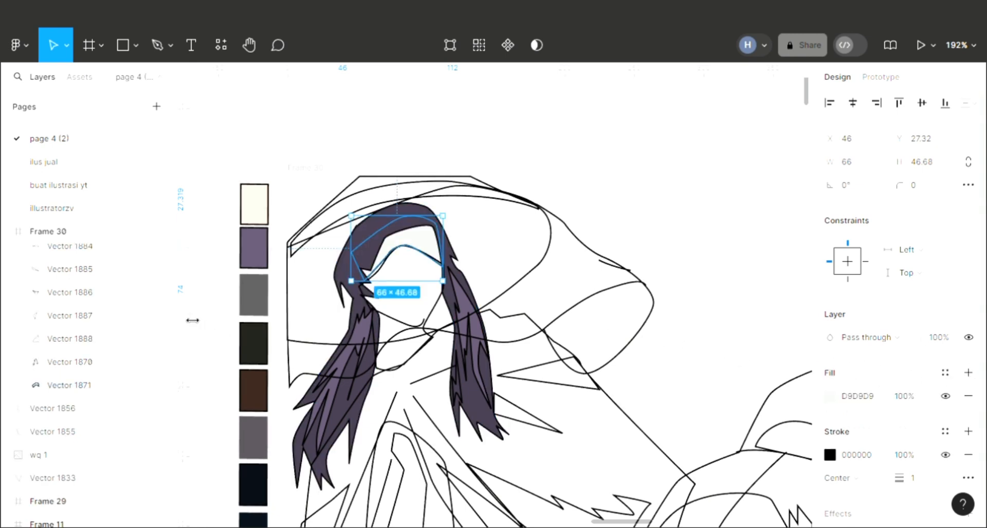
key("i")
left_click(254, 205)
- Darken the forehead shape's fill to the skin tone D4BBAE
left_click(831, 396)
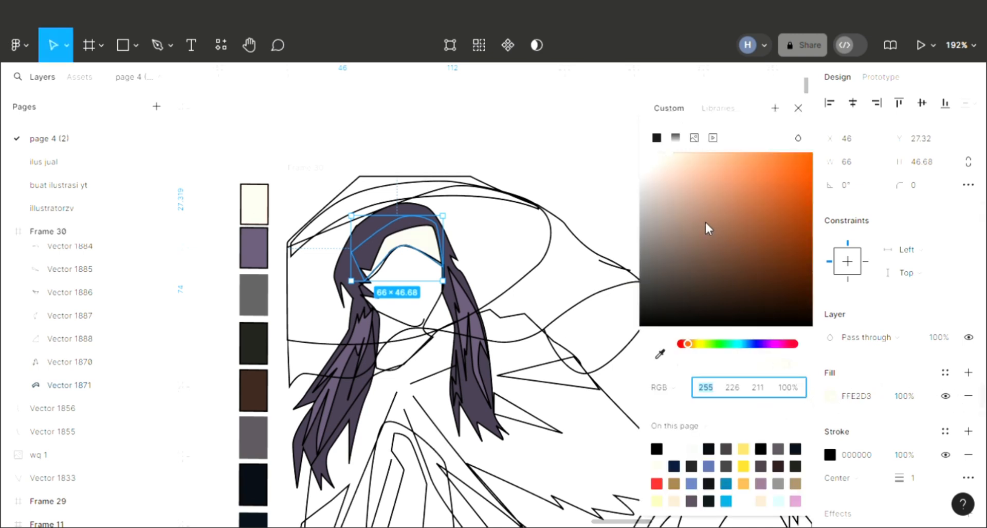
left_click(666, 172)
left_click(666, 181)
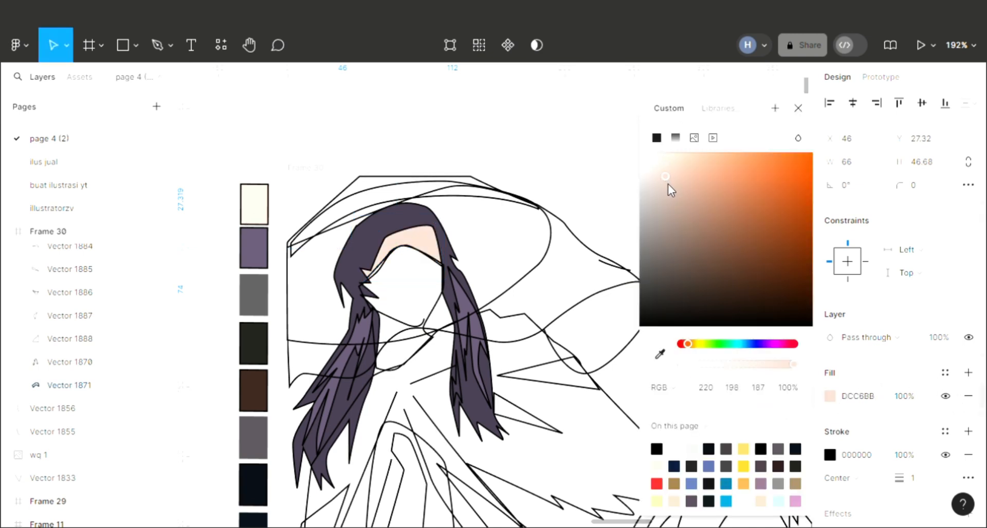
left_click(670, 181)
left_click(799, 108)
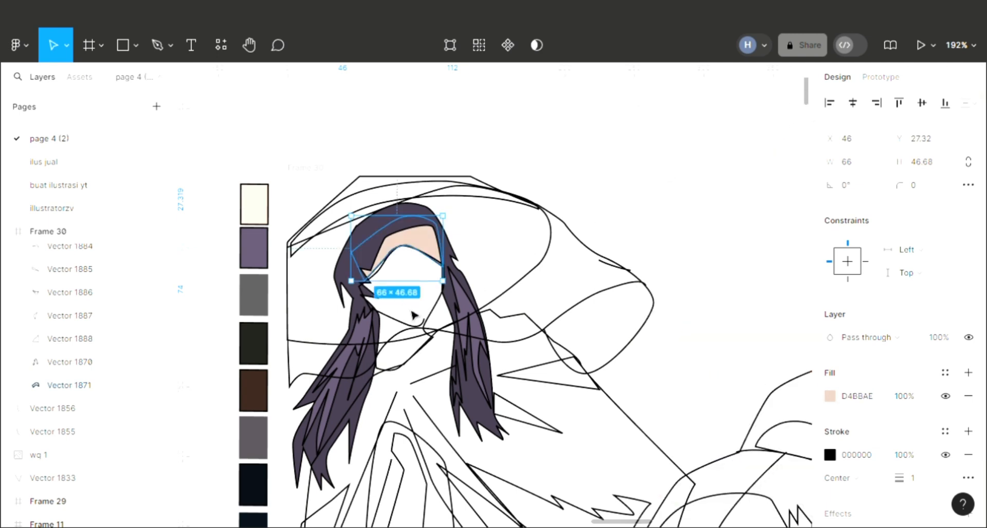
- Add a fill to the face and neck shape, send it to the back of the frame, and sample the near-black swatch for it
left_click(424, 330)
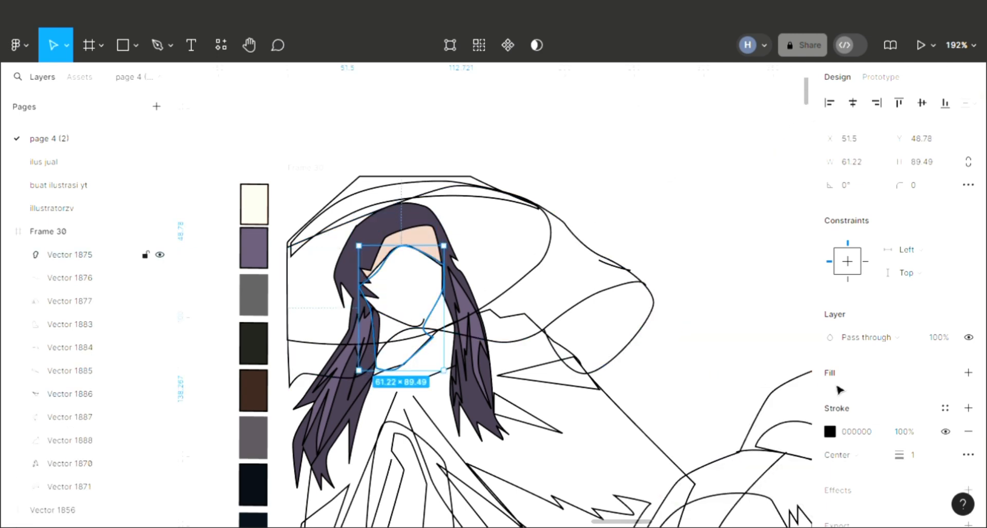
left_click(969, 372)
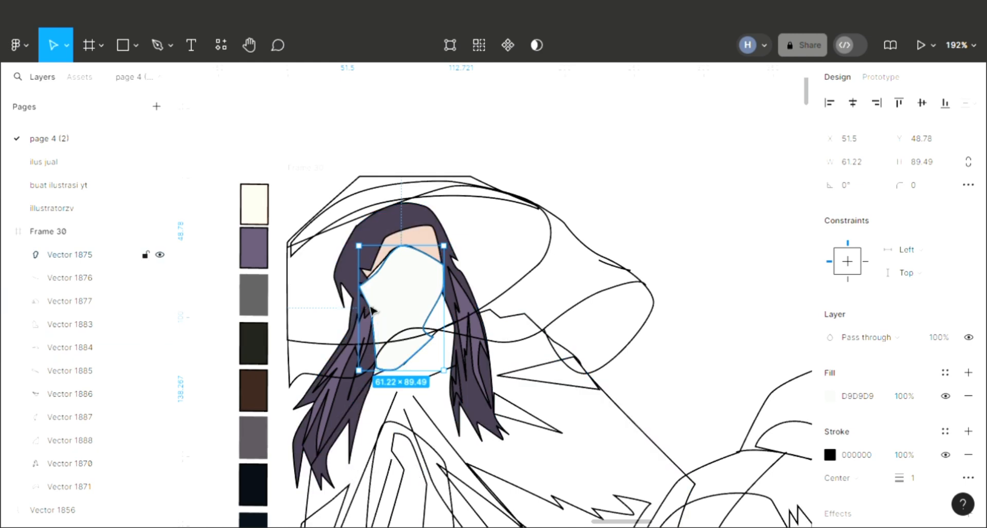
key("bracketleft")
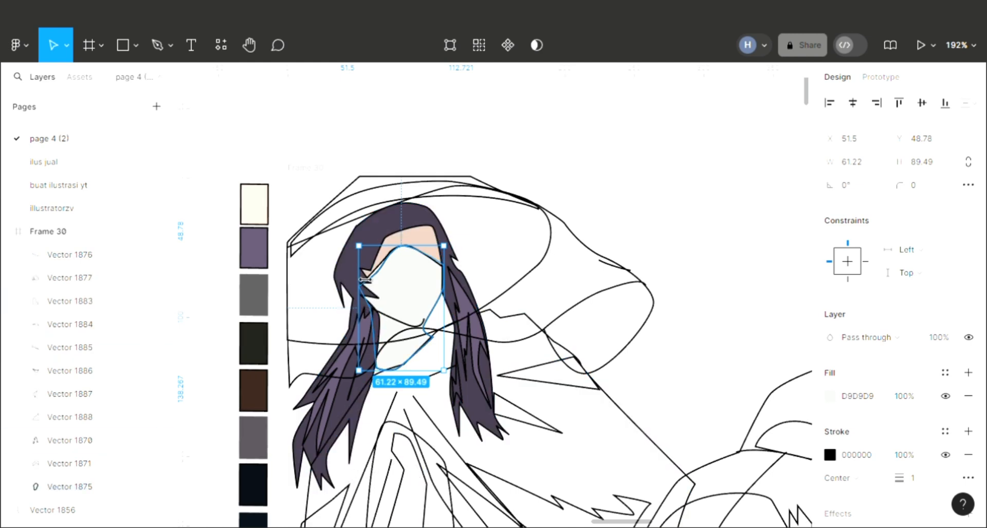
key("i")
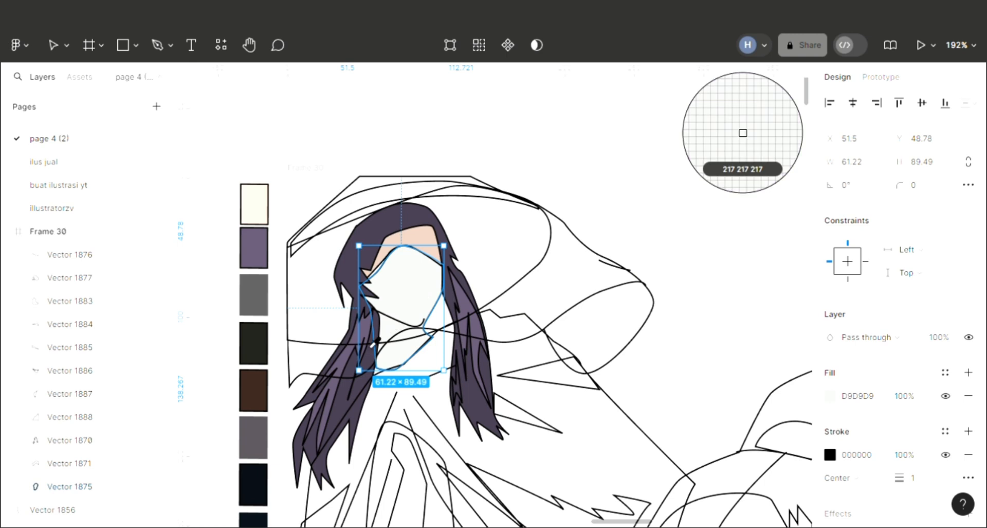
left_click(260, 345)
left_click(606, 232)
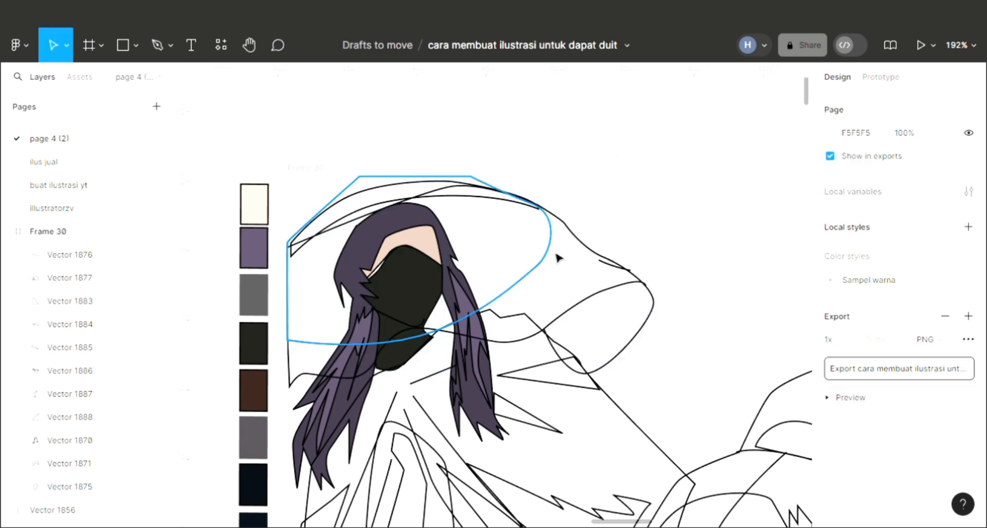
- Fill the thin curved band along the top of the hat with the grey palette swatch (RGB 88, 87, 89)
left_click(446, 185)
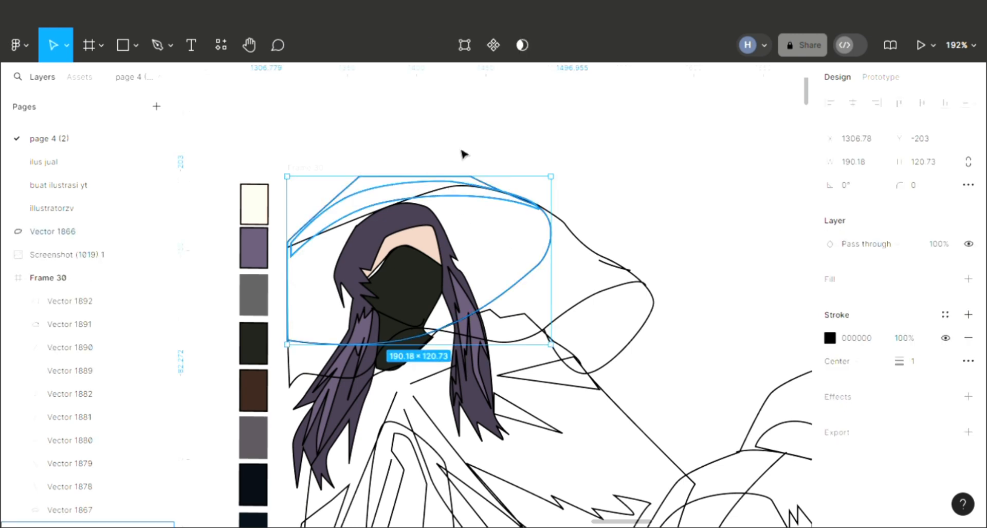
left_click(517, 229)
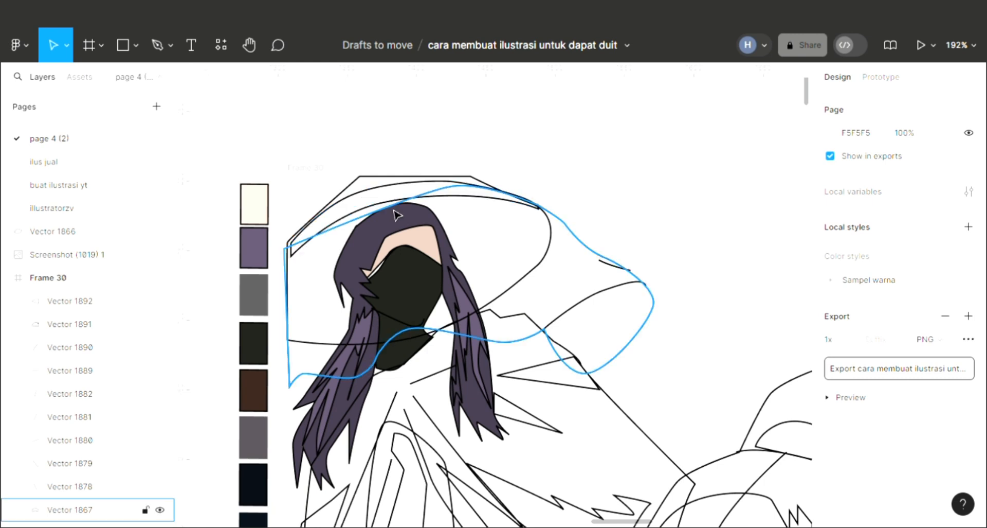
left_click(556, 261)
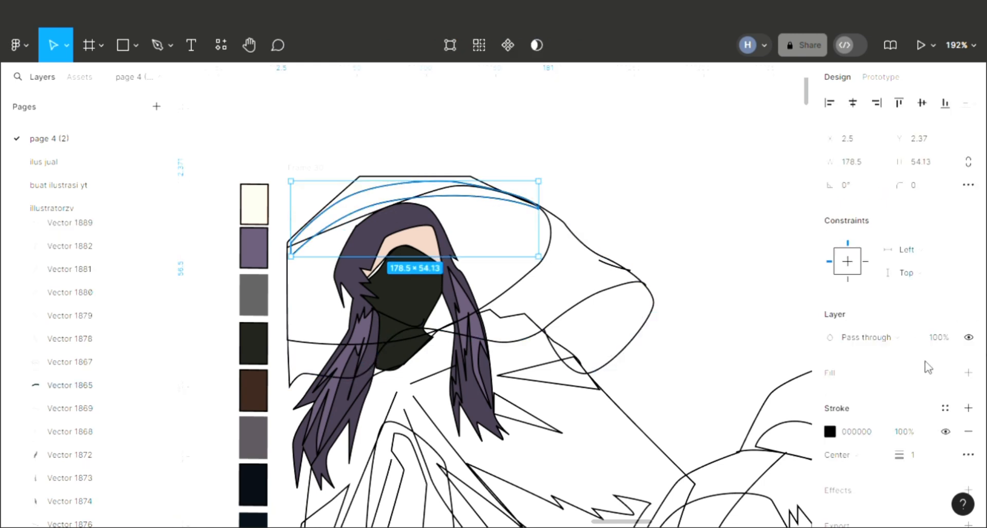
left_click(969, 373)
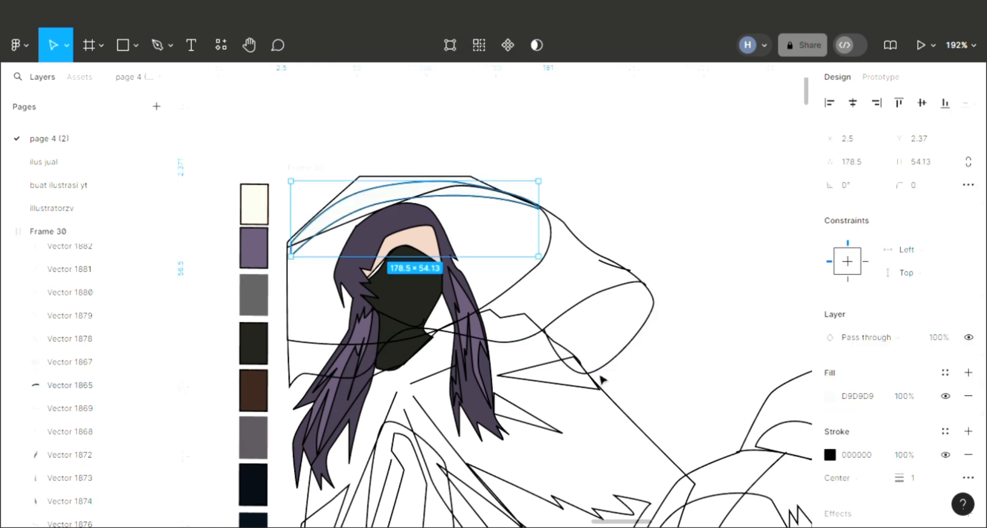
key("i")
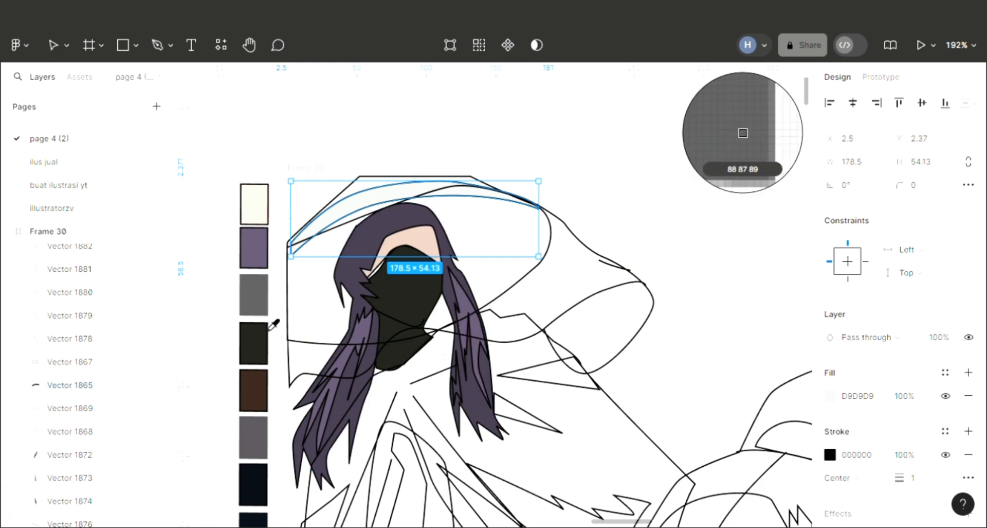
left_click(266, 311)
left_click(620, 213)
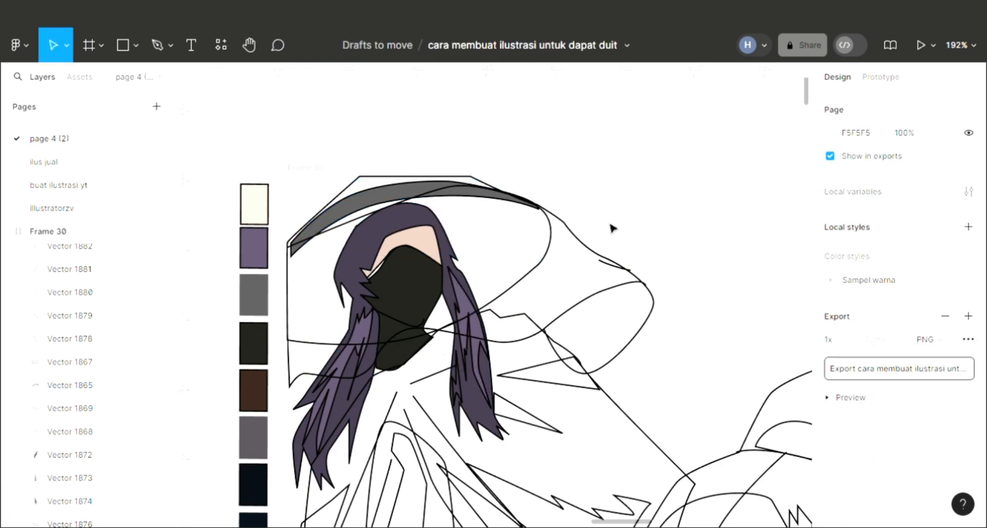
- Add the default D9D9D9 fill to the large hat outline and move its layer back to just below Vector 1855
left_click(555, 244)
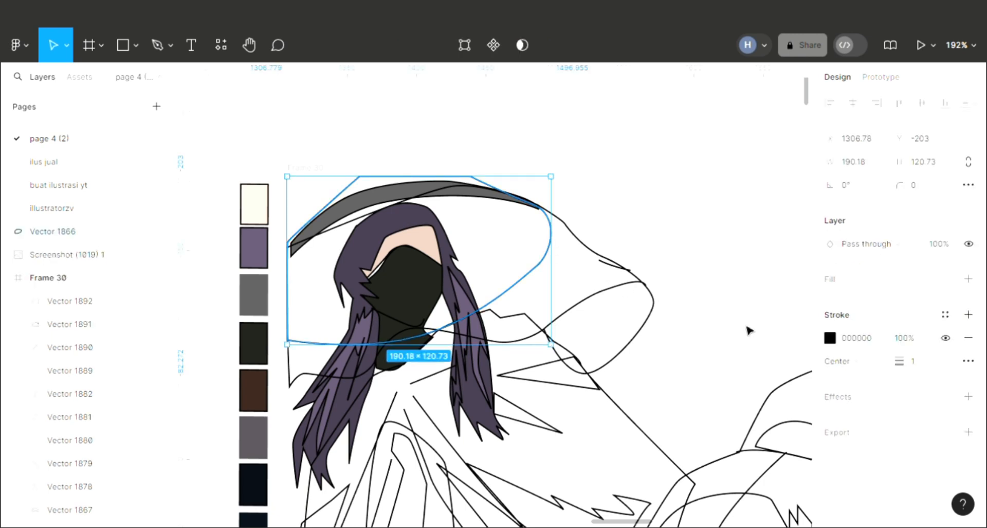
left_click(970, 280)
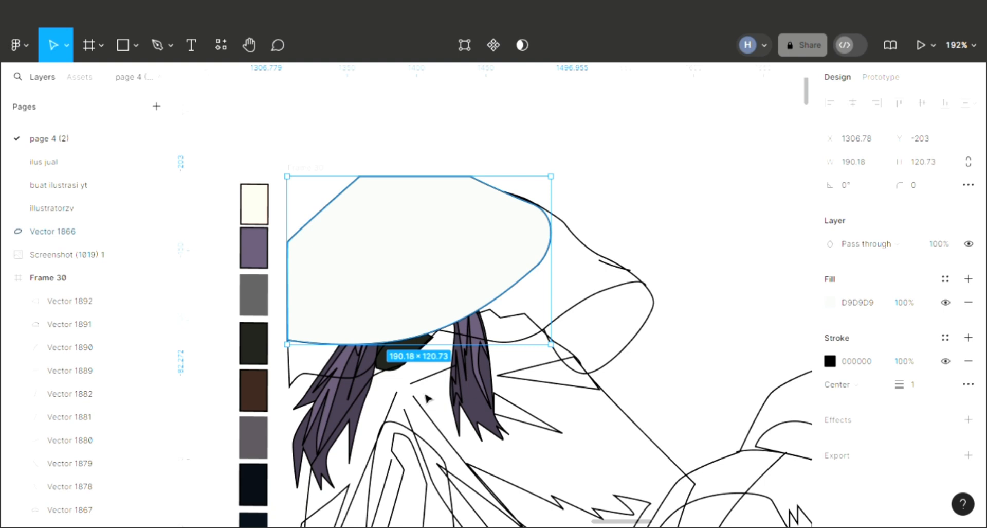
key("[")
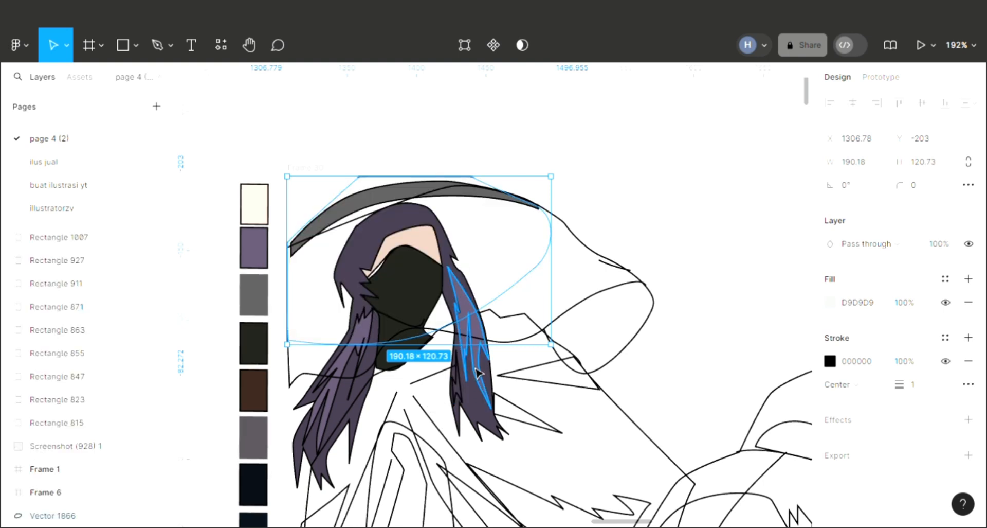
key("ctrl+z")
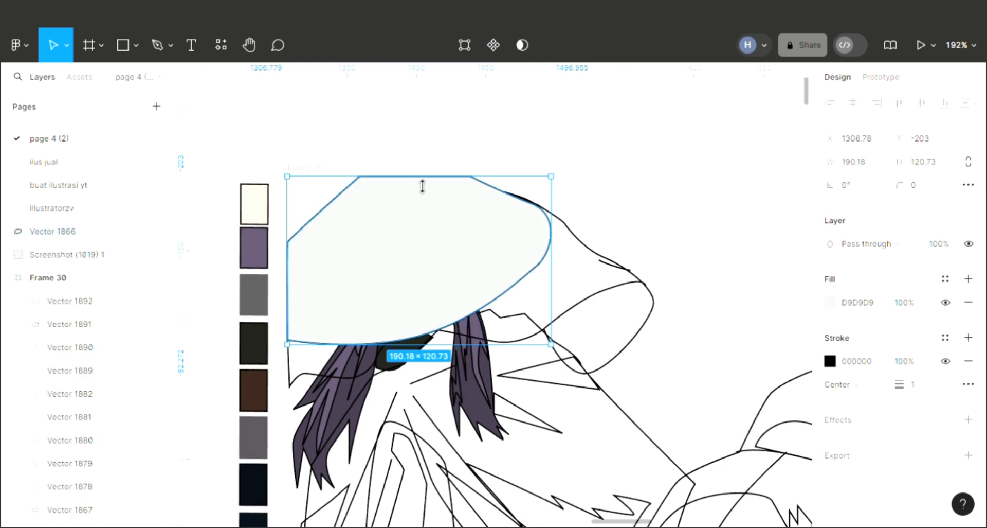
key("ctrl+[")
key("ctrl+[")
key("ctrl+[")
key("ctrl+[")
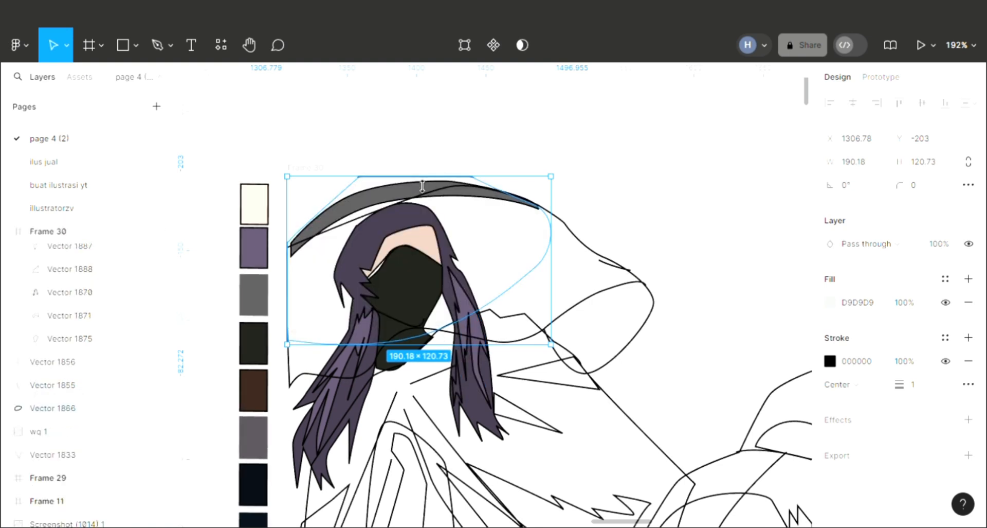
- Bring the hat outline's layer forward to just above Frame 30 and shrink the outline to 186 × 112
key("ctrl+]")
key("ctrl+]")
key("ctrl+]")
key("ctrl+[")
key("ctrl+]")
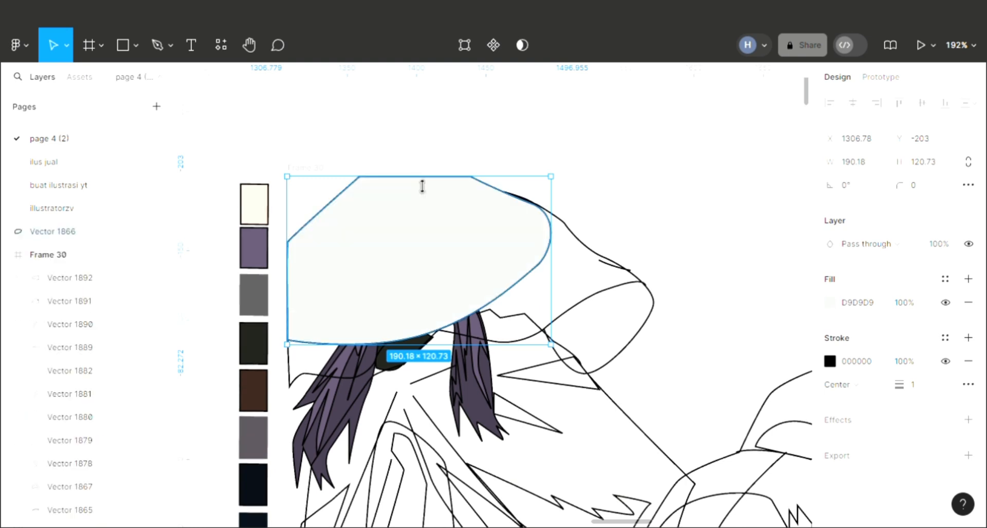
left_click_drag(423, 186, 423, 200)
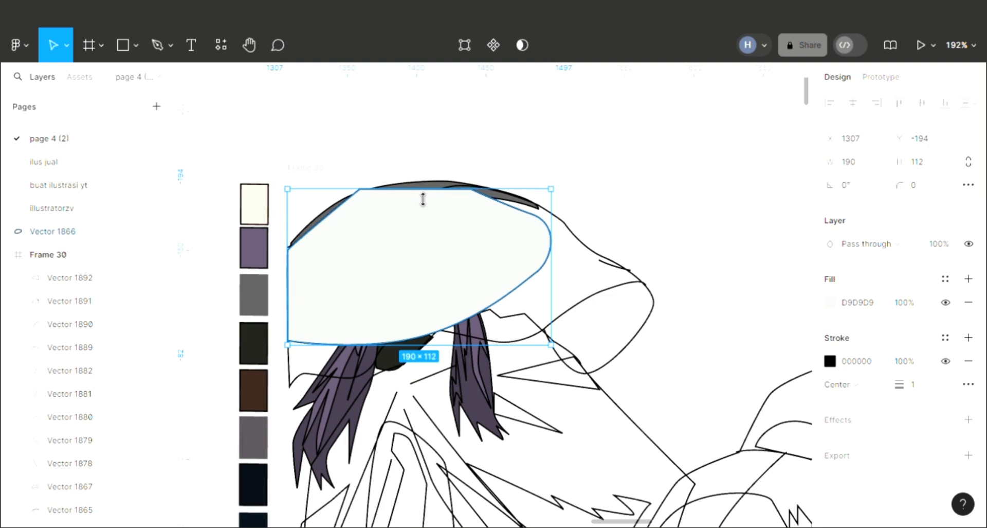
key("ctrl+[")
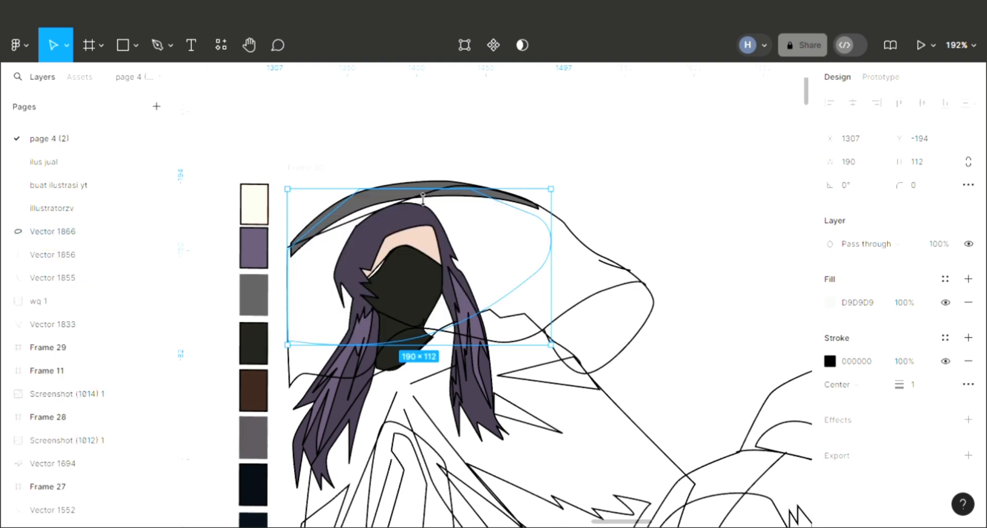
key("ctrl+]")
left_click_drag(303, 285, 304, 285)
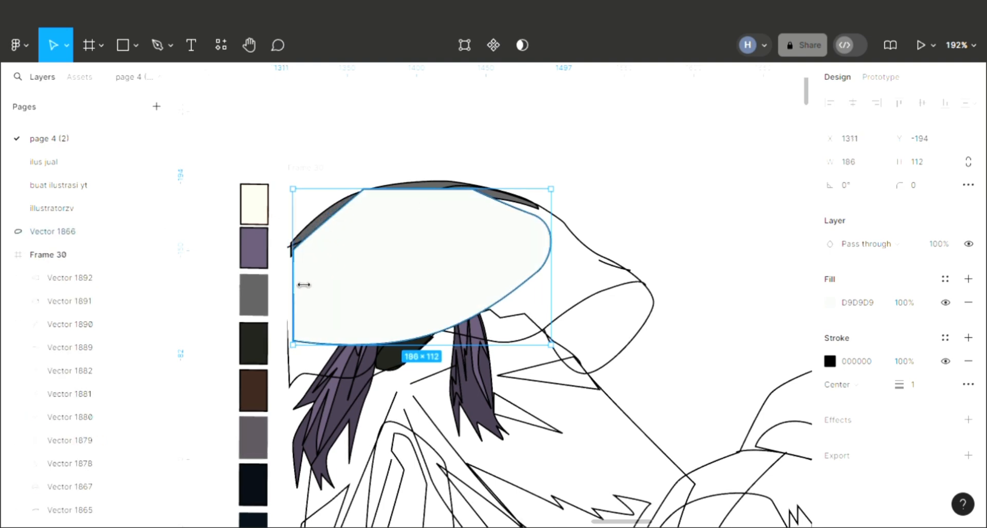
key("ctrl+[")
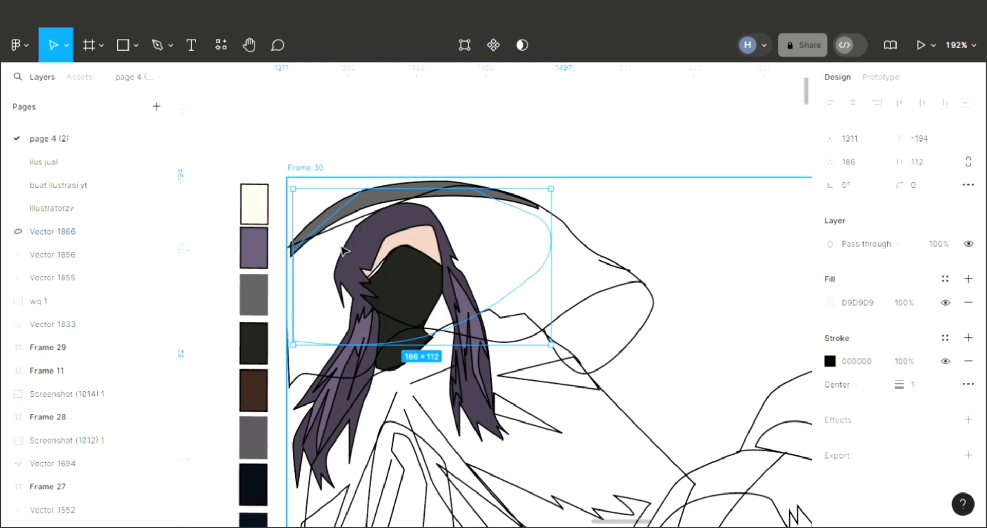
key("ctrl+]")
scroll(328, 209, "down", 2)
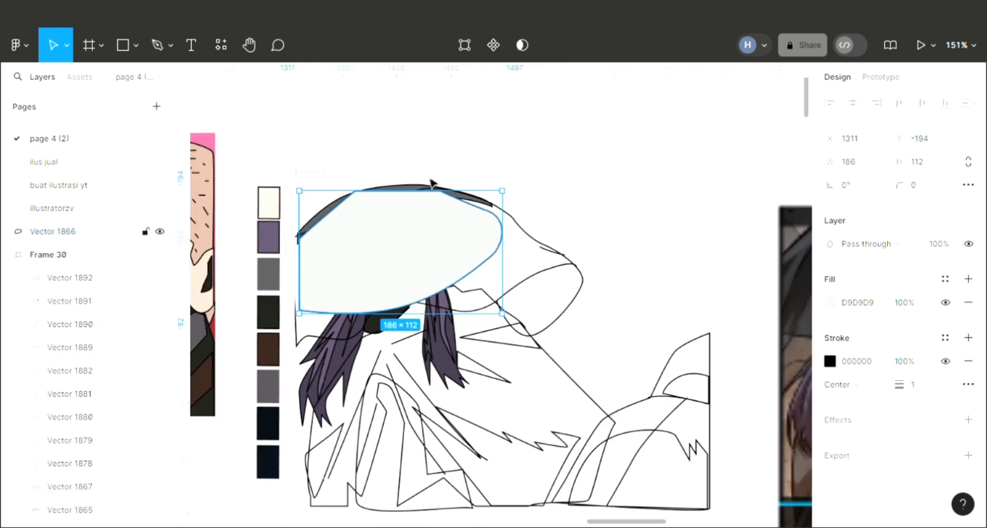
- Move the hat outline into Frame 30, send it to the back of the frame, and enlarge it to 199 × 119
mouse_move(385, 267)
left_mouse_down()
mouse_move(447, 139)
mouse_move(432, 153)
mouse_move(474, 110)
mouse_move(378, 274)
mouse_move(407, 256)
mouse_move(395, 257)
left_mouse_up()
key("ctrl+shift+[")
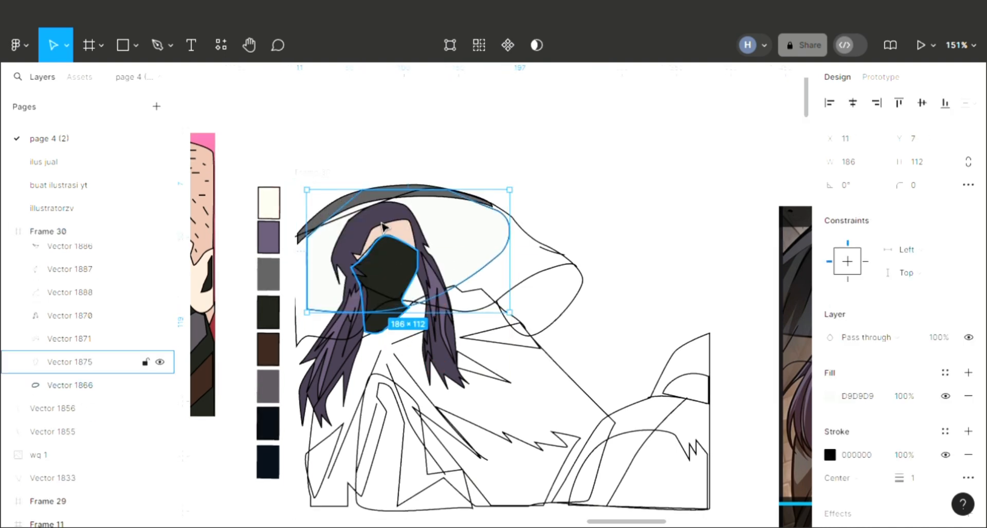
scroll(381, 221, "up", 2)
left_click_drag(307, 289, 282, 287)
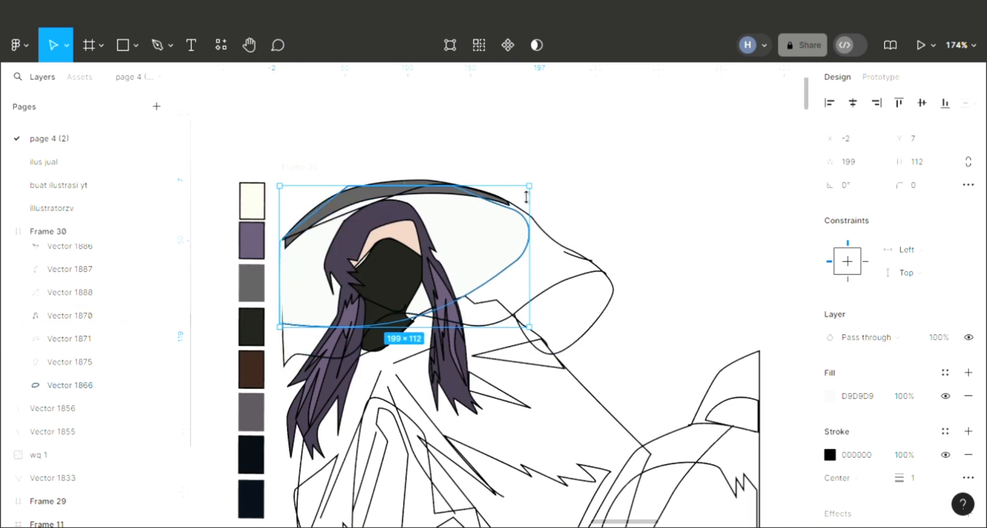
left_click_drag(526, 192, 526, 186)
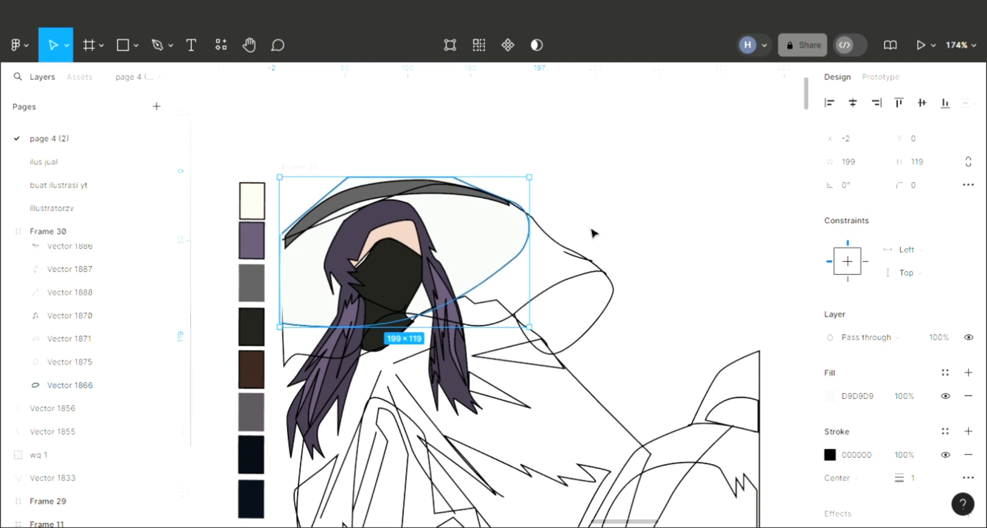
- Recolour the hat outline's fill with the near-black palette swatch (1F201B)
left_click(636, 250)
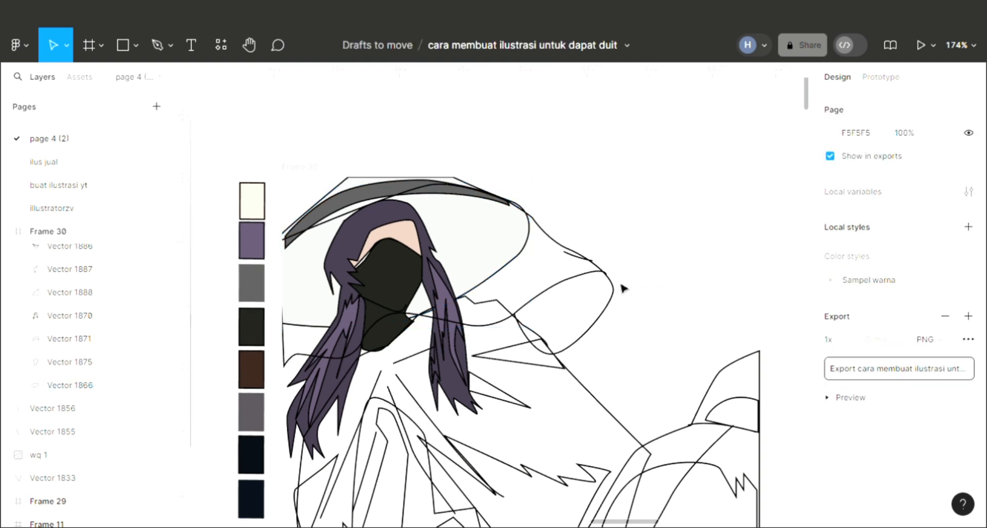
left_click(497, 253)
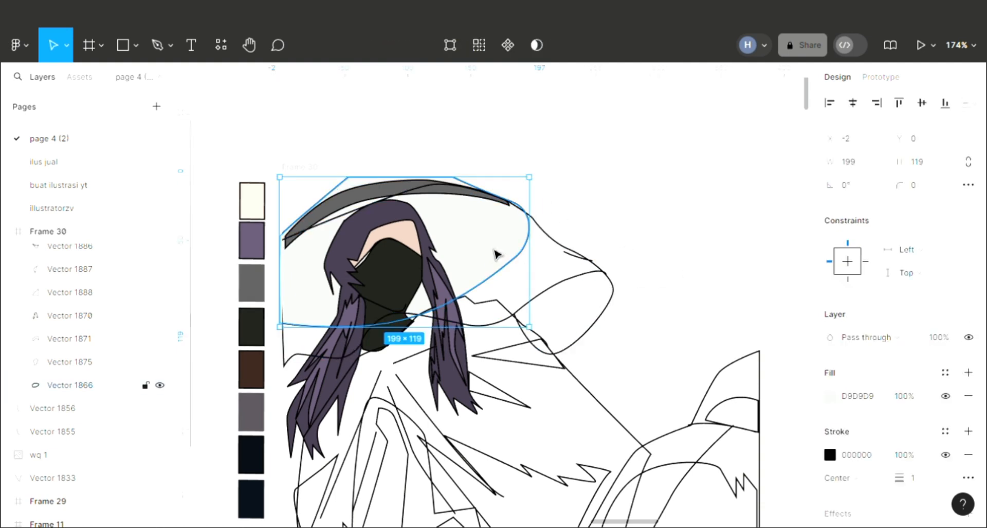
key("i")
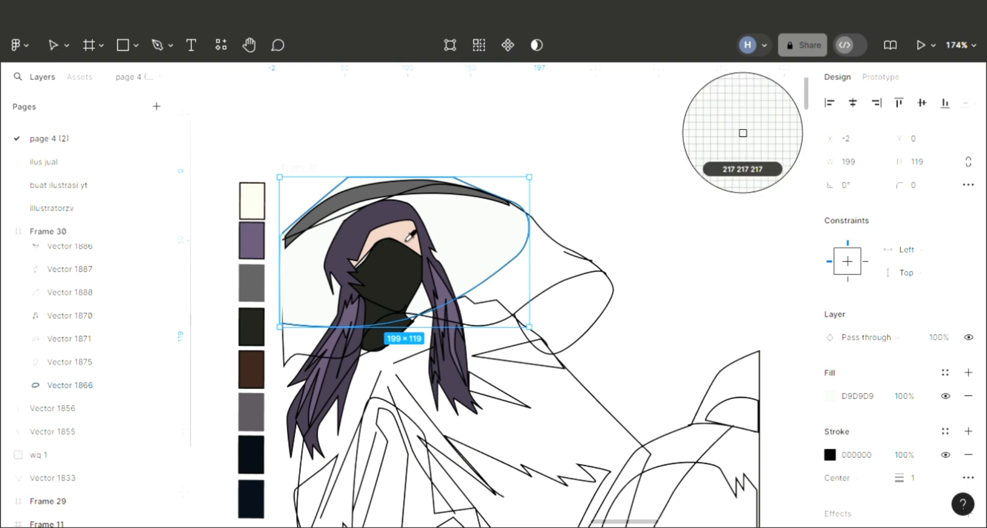
left_click(251, 329)
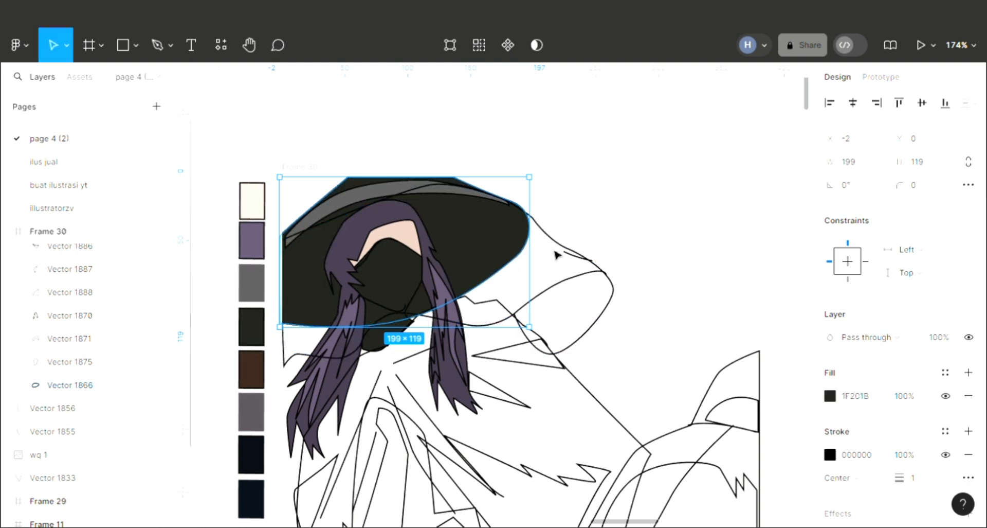
- Fill the wide veil shape hanging over the hat and face with the near-black swatch 1F201B at 80% opacity
left_click(613, 283)
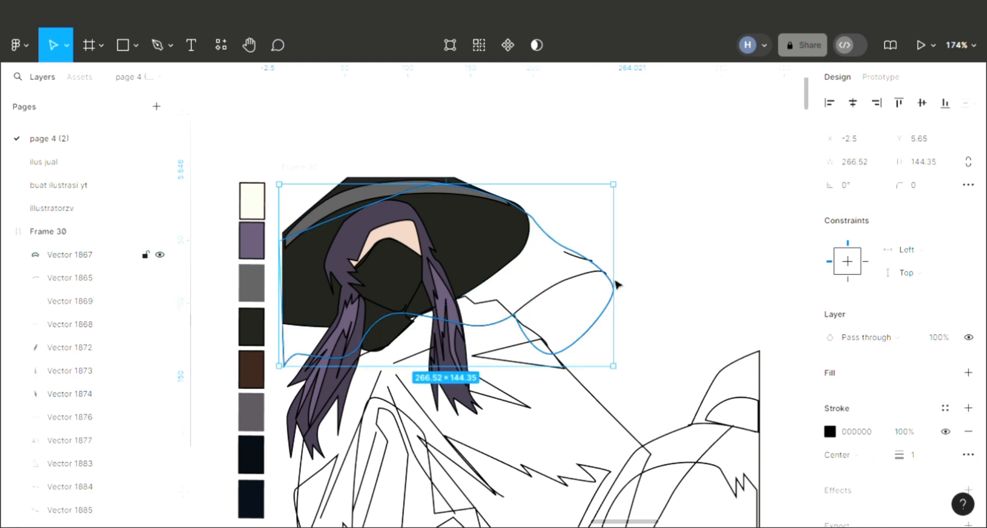
left_click(969, 373)
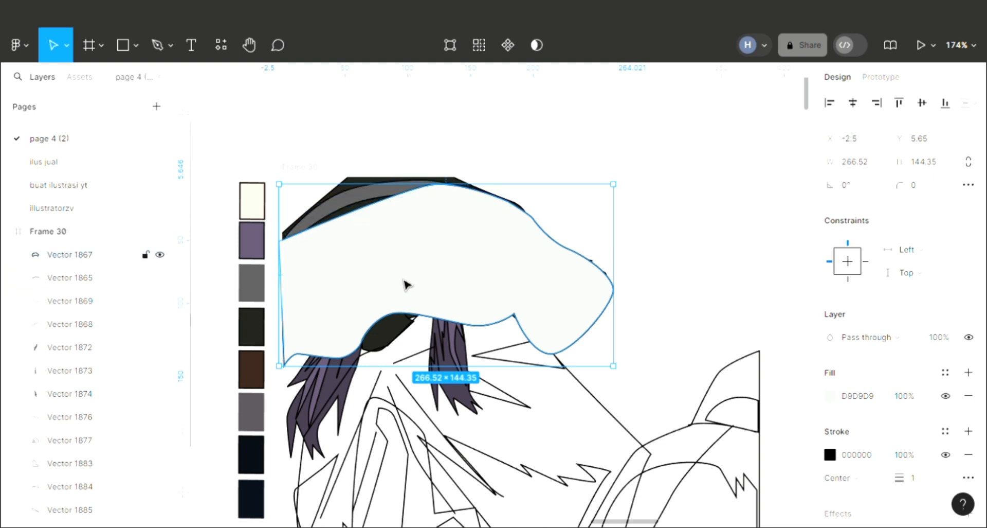
key("i")
left_click(251, 326)
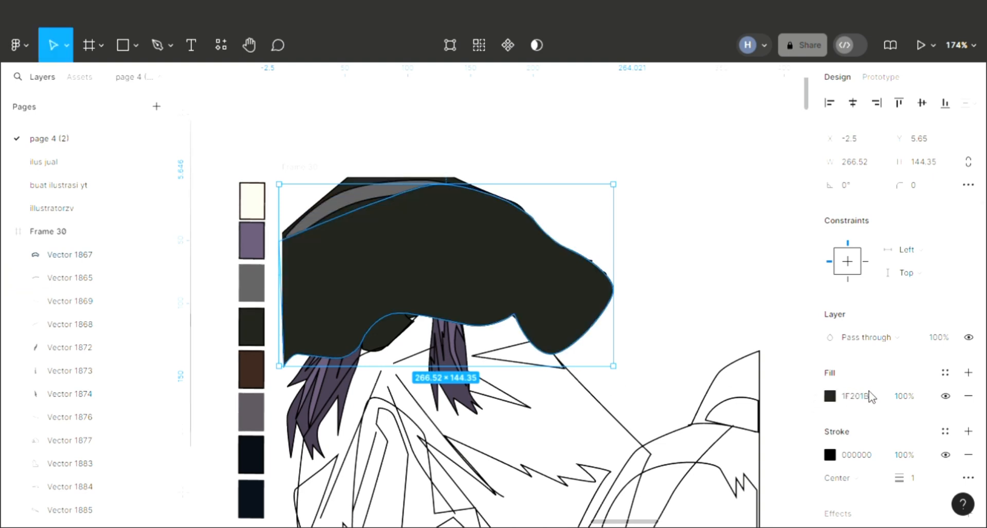
left_click(900, 398)
type("8")
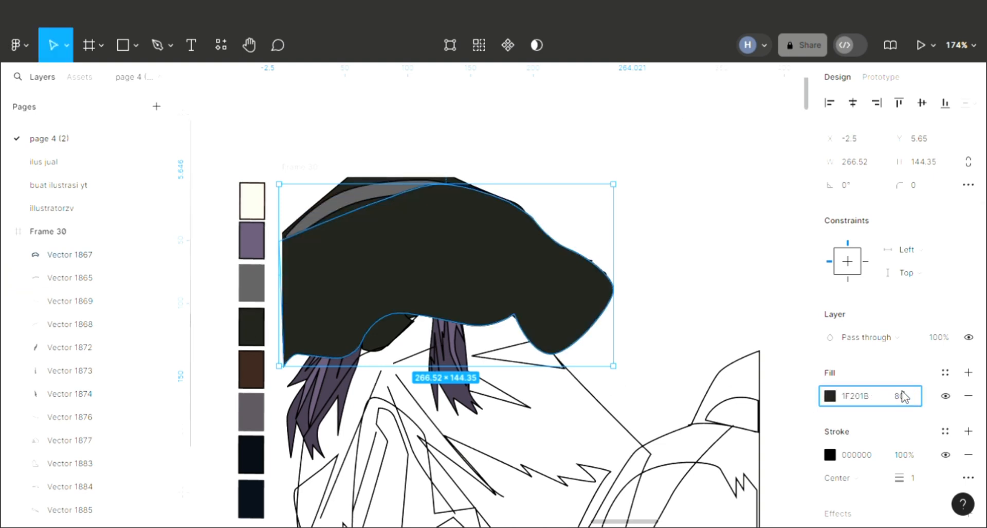
type("0")
key("Return")
left_click(765, 280)
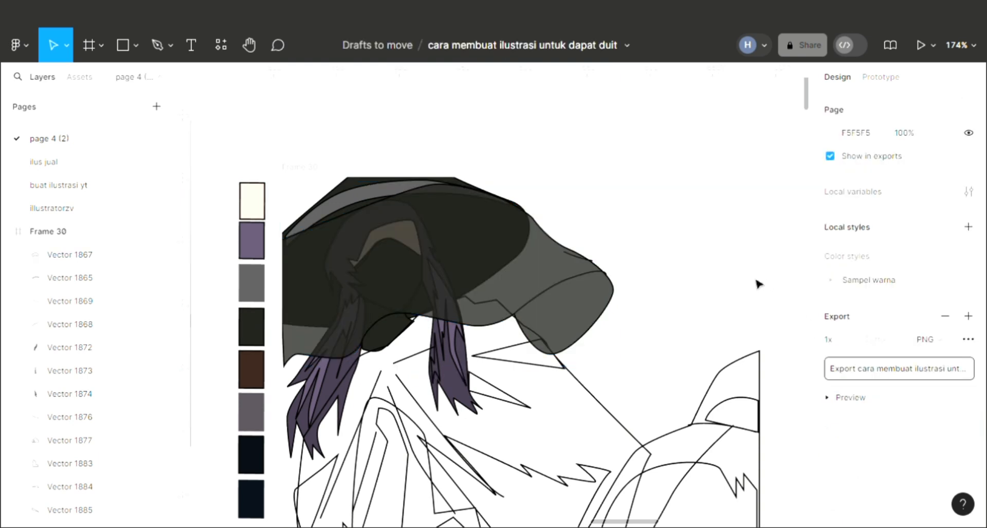
- Reshape the veil's upper edge by extending the curve handle of its topmost point outward along the hat
double_click(371, 216)
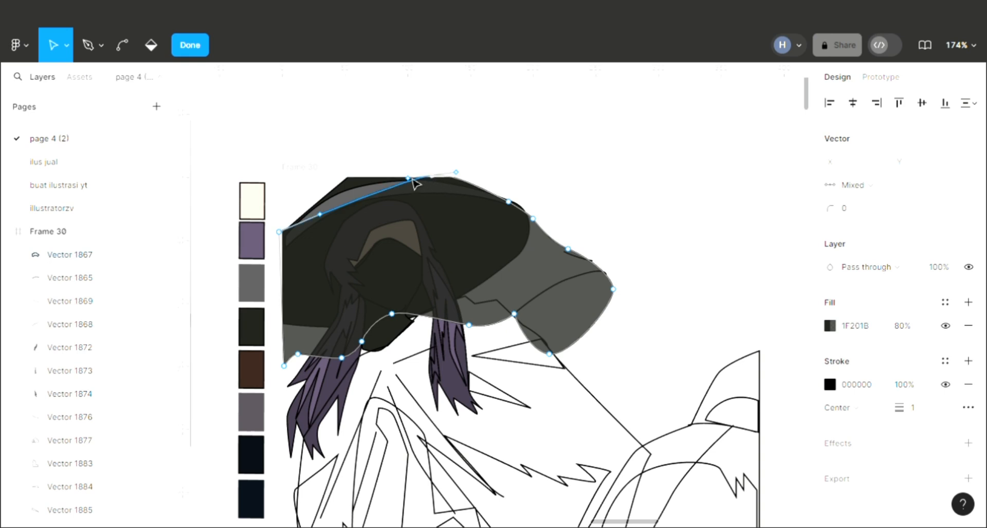
left_click_drag(408, 177, 362, 185)
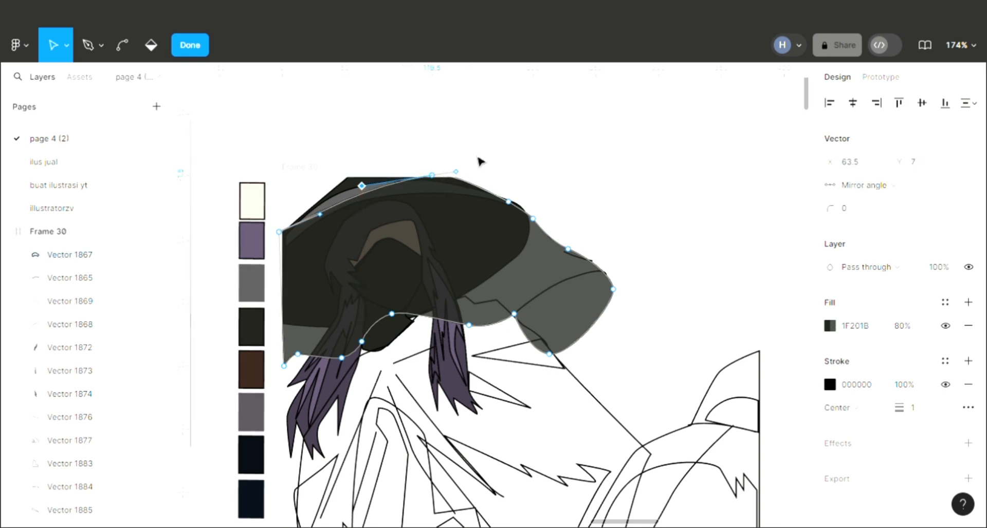
key("Escape")
key("Escape")
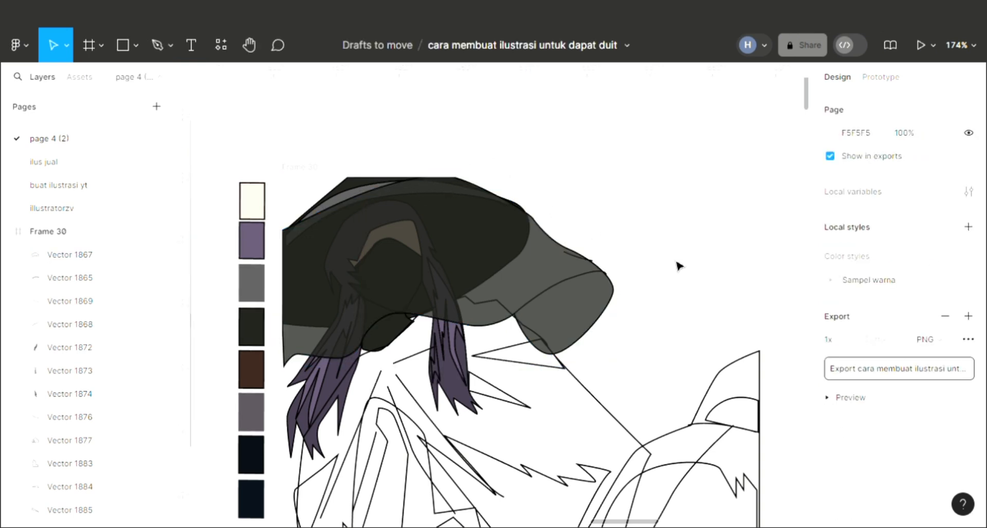
- Fill the narrow triangular fold just below the veil's drooping end with near-black 1F201B
scroll(706, 276, "down", 1)
scroll(460, 363, "down", 1)
scroll(461, 363, "right", 1)
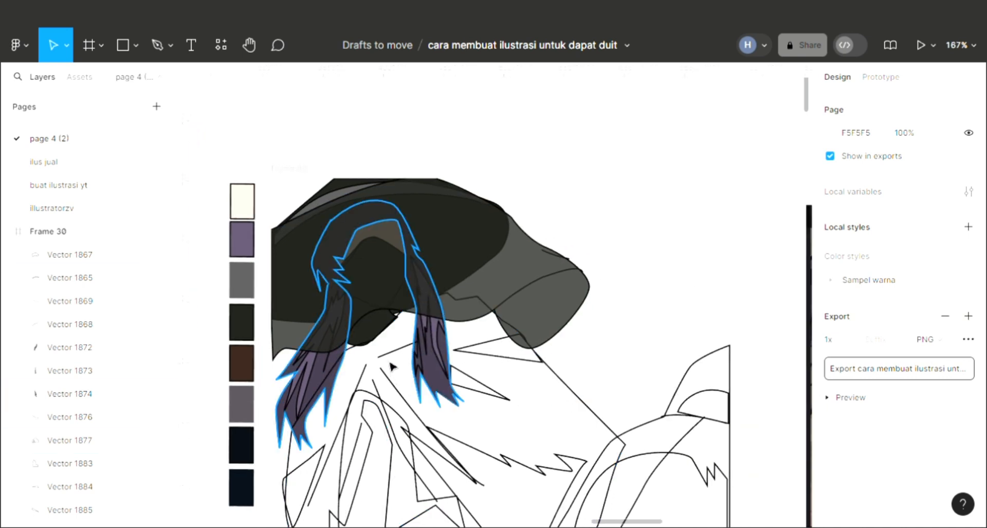
left_click(602, 422)
left_click(534, 363)
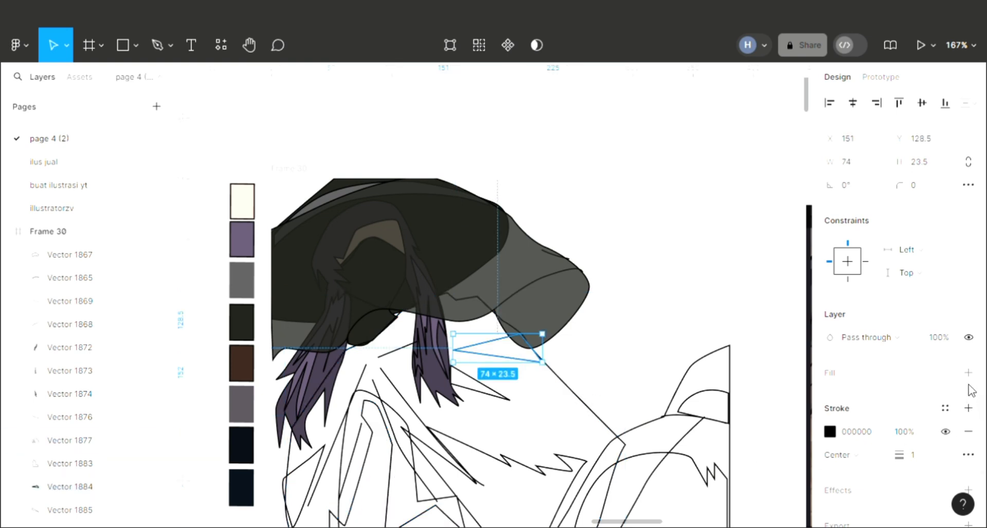
left_click(852, 358)
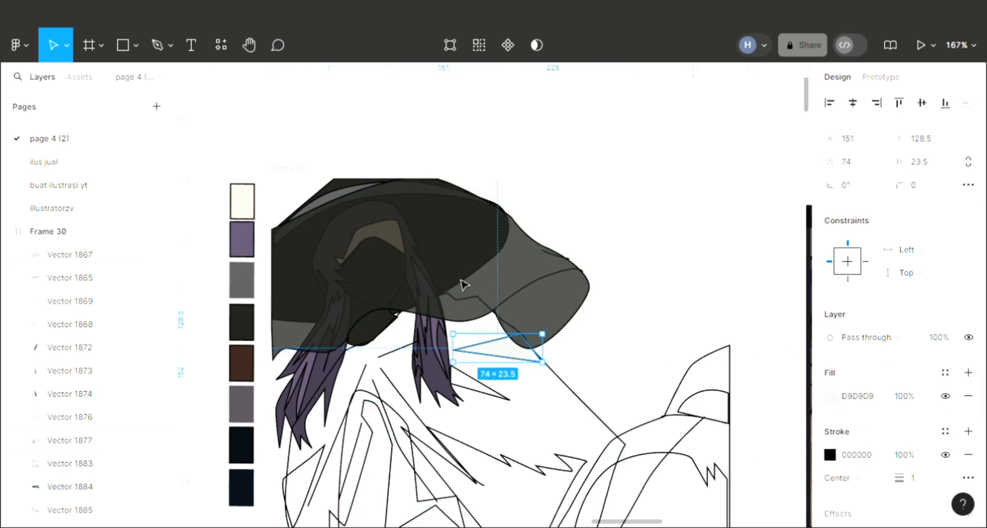
key("i")
left_click(464, 340)
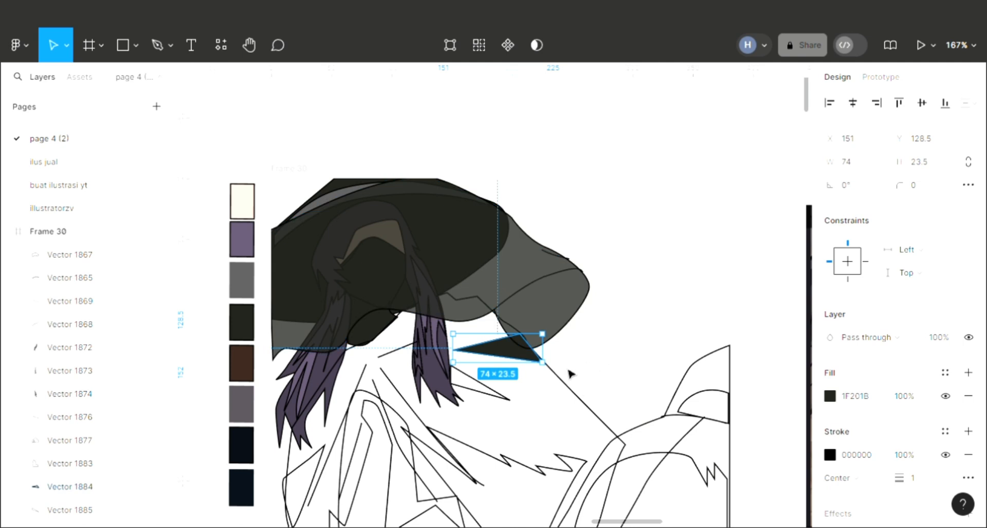
- Fill the small triangular fold beside the tip of the long hair lock with the near-black swatch 1F201B
left_click(492, 404)
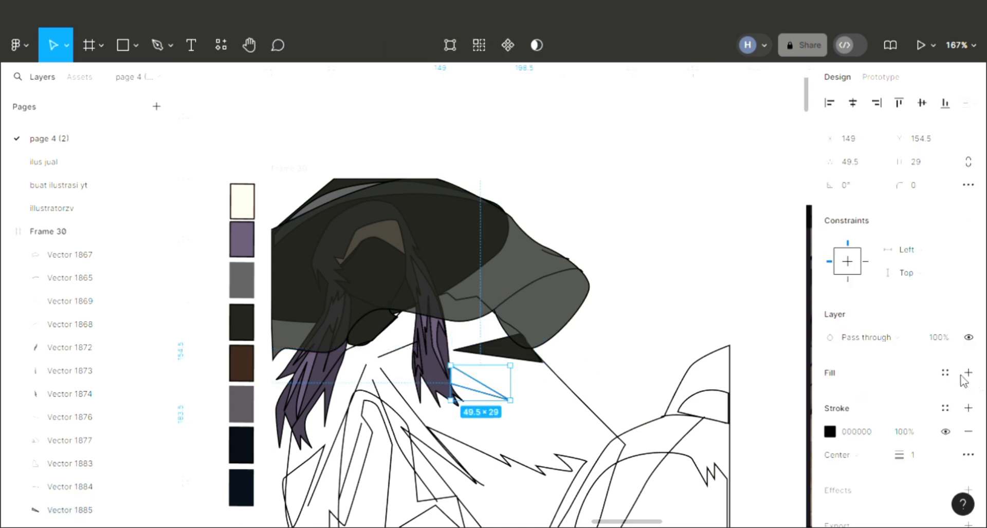
left_click(968, 373)
key("i")
left_click(278, 293)
- Add a near-black 1F201B fill to the large zigzag-edged shadow shape across the lower cloak
scroll(466, 433, "down", 1)
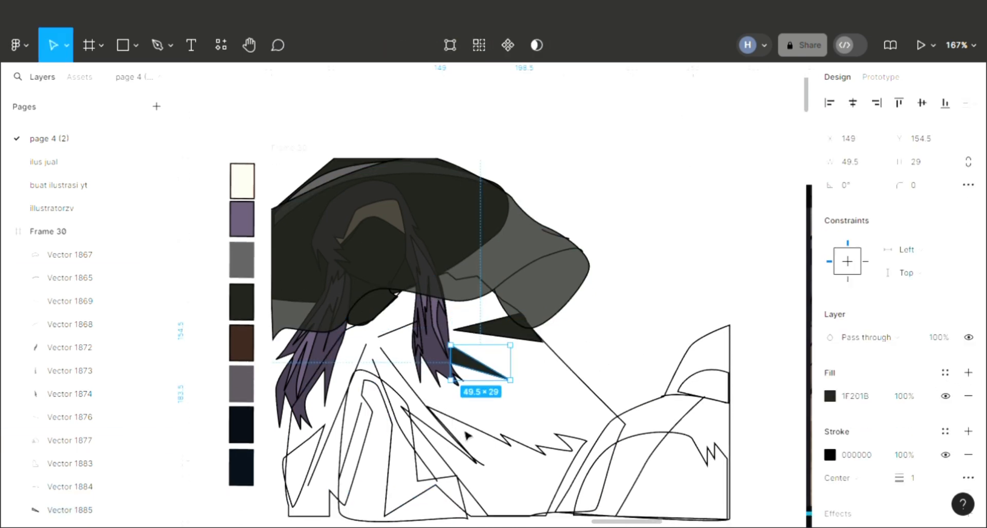
scroll(465, 436, "down", 1)
left_click(522, 427)
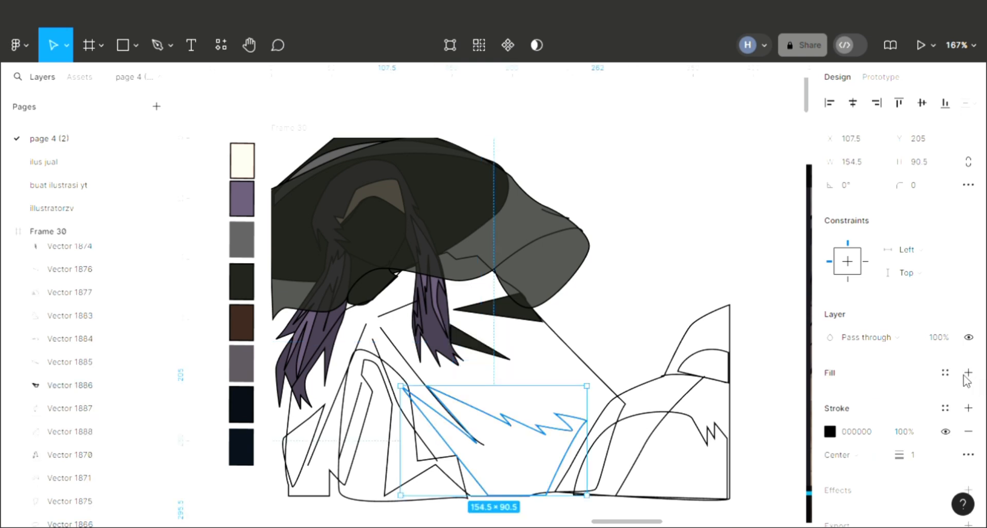
left_click(968, 375)
key("i")
left_click(236, 283)
- Fill the small triangular shadow at the cloak's outer edge below the hair with near-black 1F201B
scroll(350, 389, "down", 1)
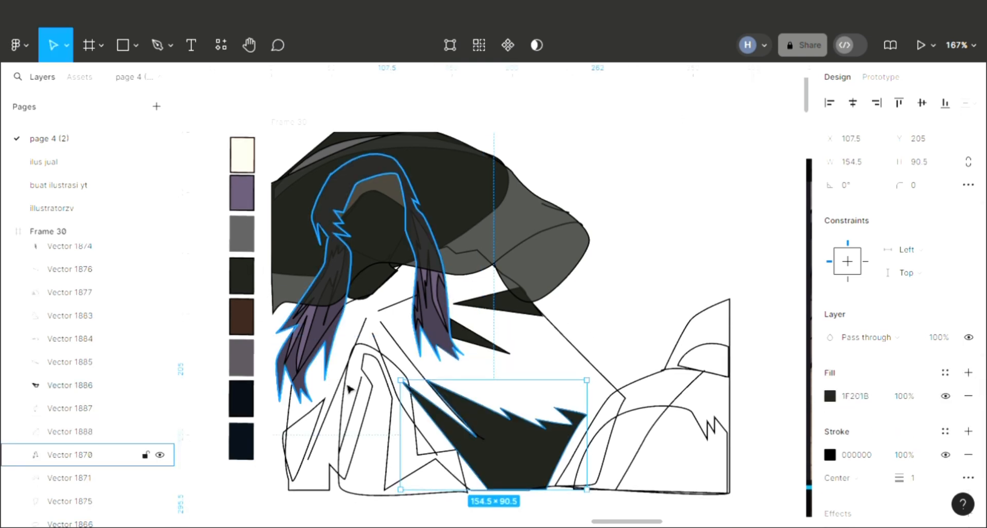
scroll(351, 389, "down", 1)
left_click(308, 407)
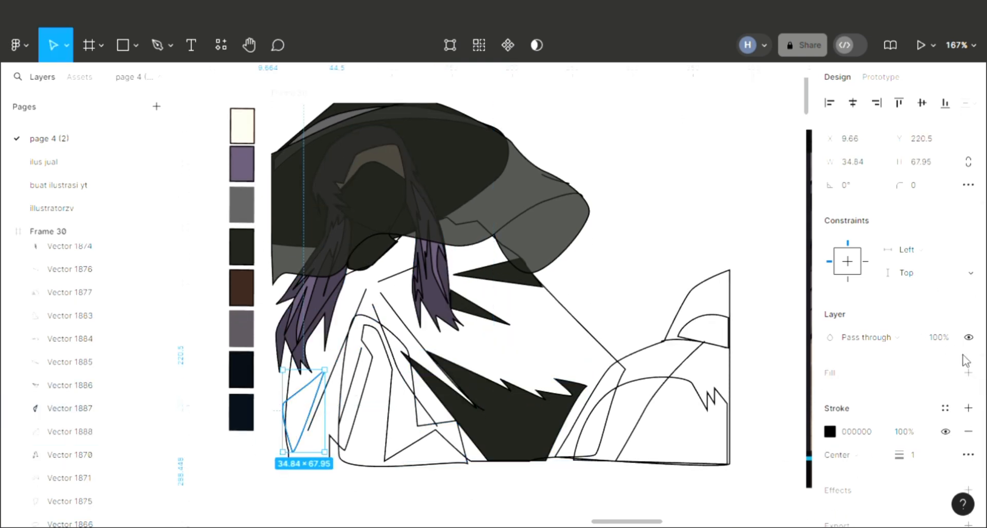
left_click(898, 372)
key("i")
left_click(242, 248)
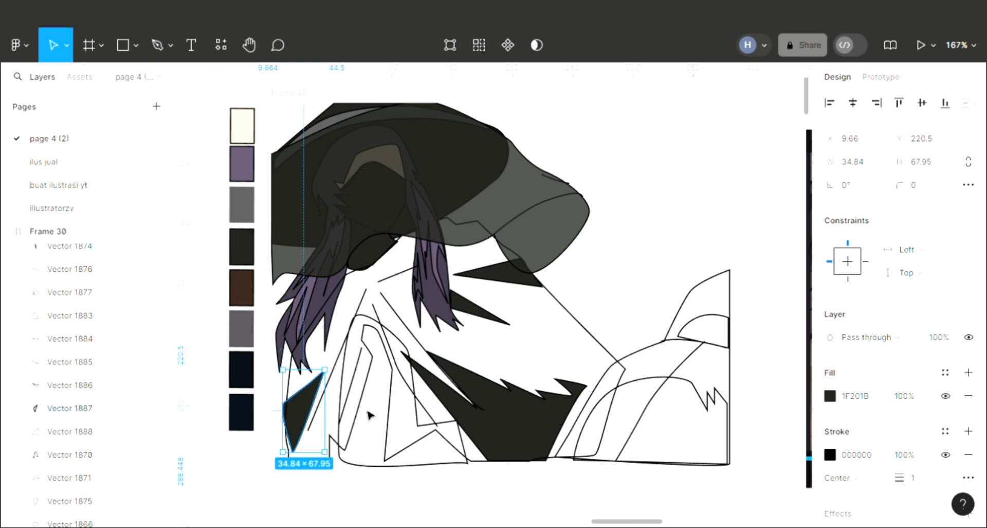
- Fill the tall rounded shape at the front of the cloak with 1F201B, sampled from the zigzag shadow
left_click(346, 466)
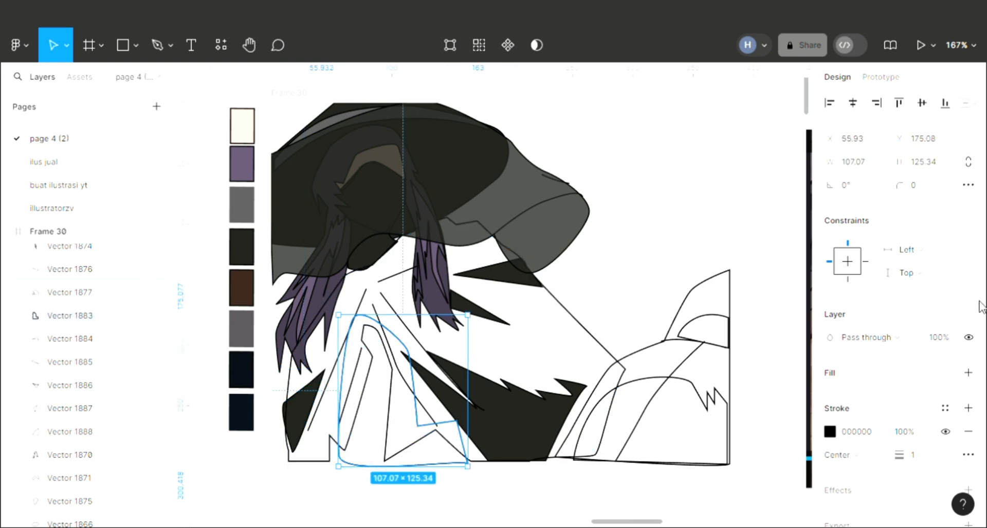
left_click(969, 372)
key("i")
left_click(543, 426)
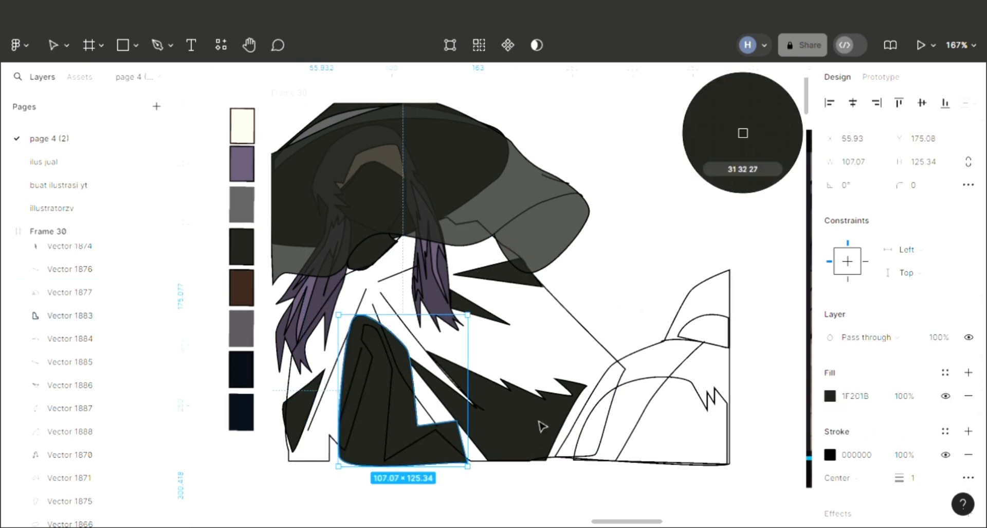
key("Escape")
- Add a default fill to the large cloak body outline and send it behind the shadow, fold and hair shapes
left_click(594, 342)
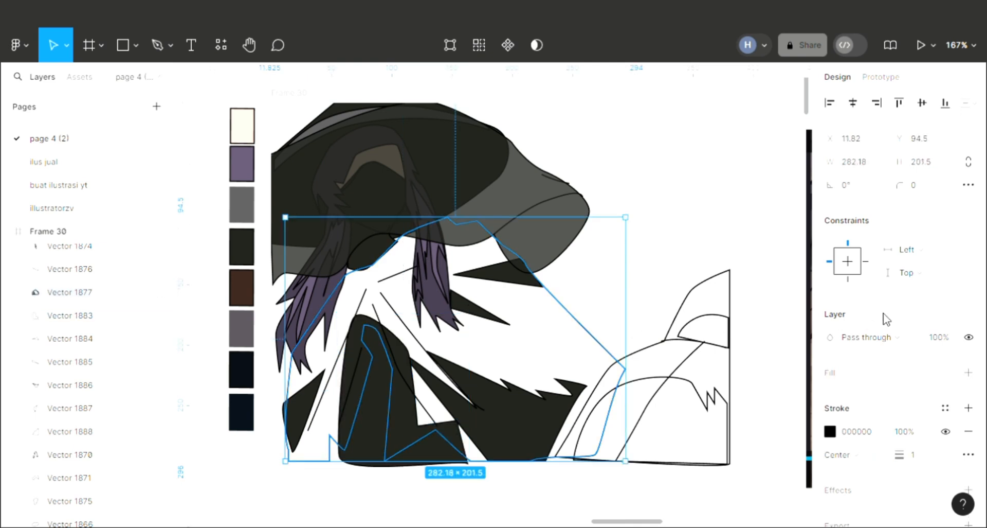
left_click(969, 372)
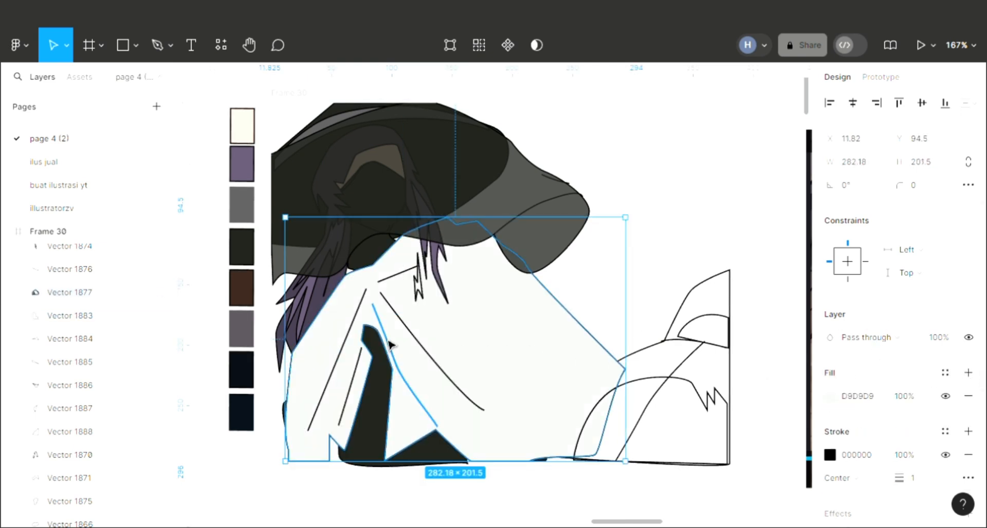
key("i")
left_click(389, 345)
left_click(344, 219)
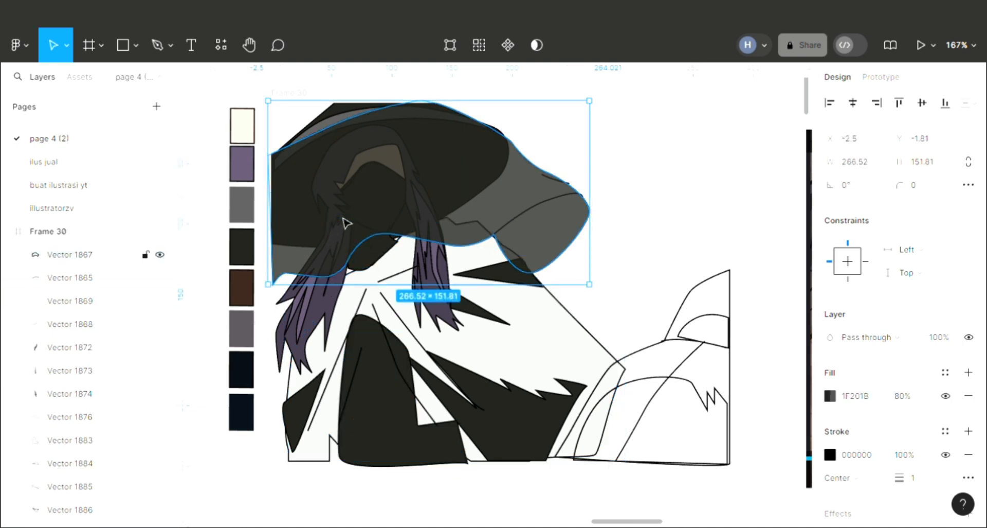
left_click(542, 336)
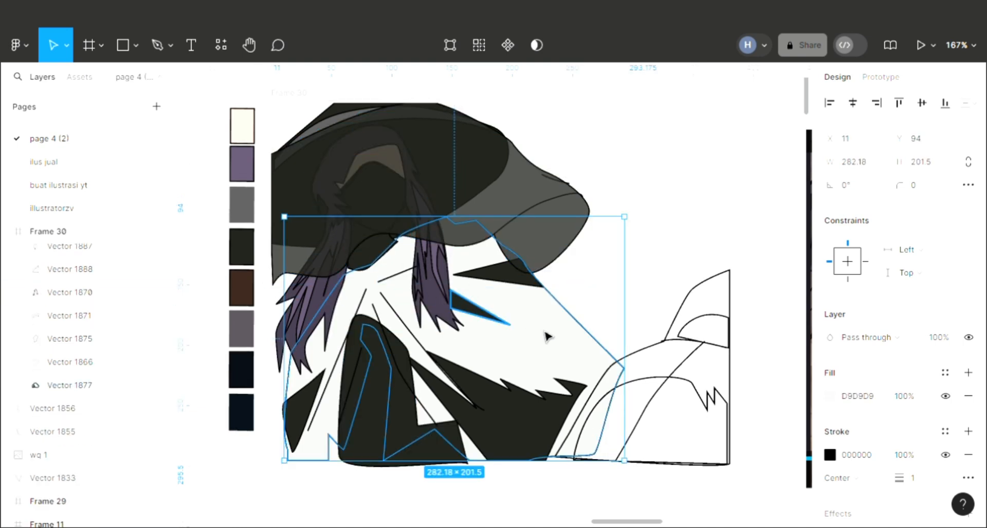
- Reshape the cloak body path by moving its anchor point beside the dark collar shape under the hat brim
double_click(411, 276)
left_click_drag(349, 280, 403, 237)
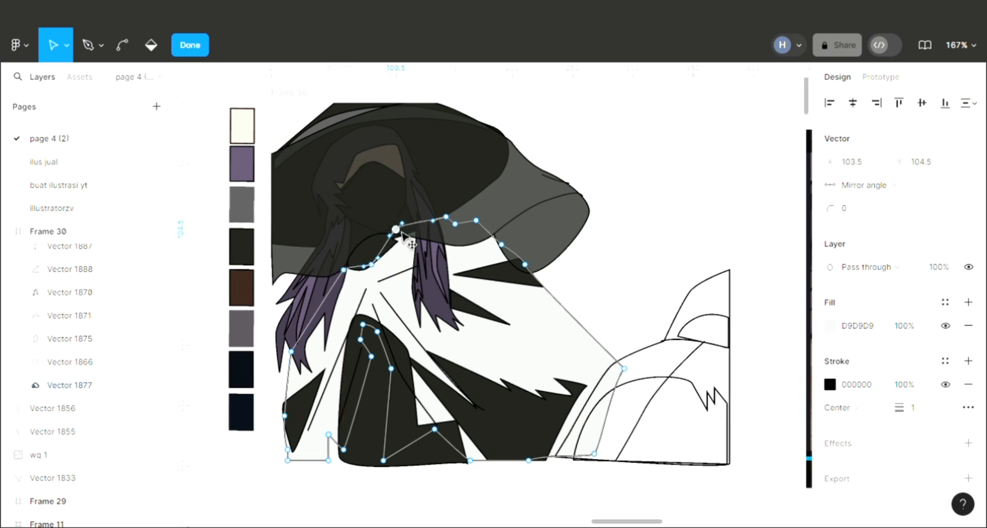
left_click(643, 268)
key("Escape")
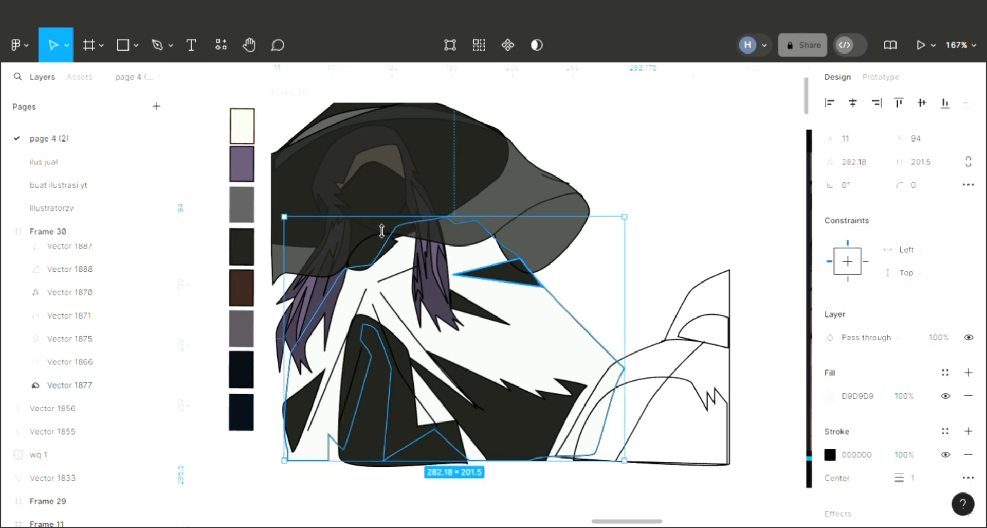
- Recolour the cloak body with grey 585759, sampled from the palette's grey swatch
key("i")
left_click(252, 223)
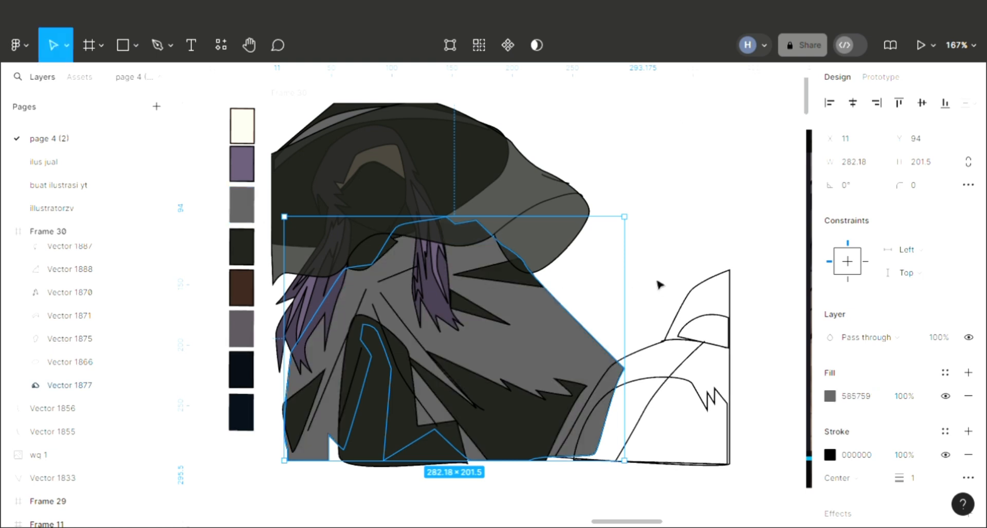
left_click(673, 250)
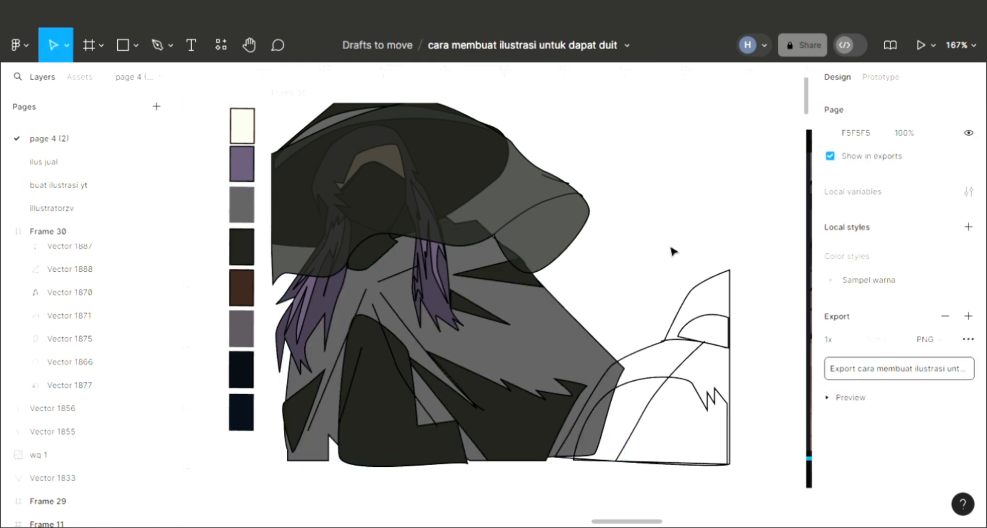
- Draw a fold line about 79 × 20.5 px with the Pen tool, from the lower triangular fold's tip towards the cloak's outer edge
scroll(617, 277, "up", 2)
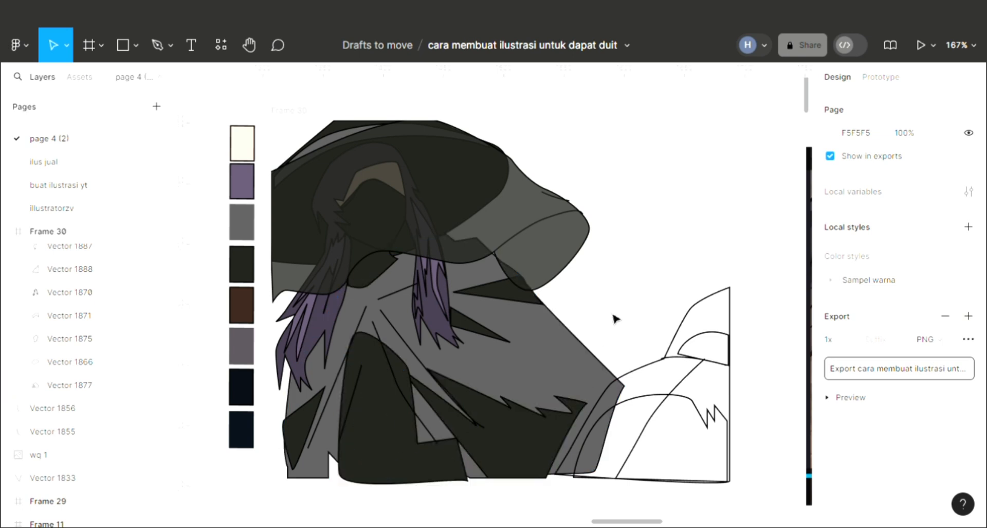
left_click(168, 42)
scroll(416, 260, "up", 2)
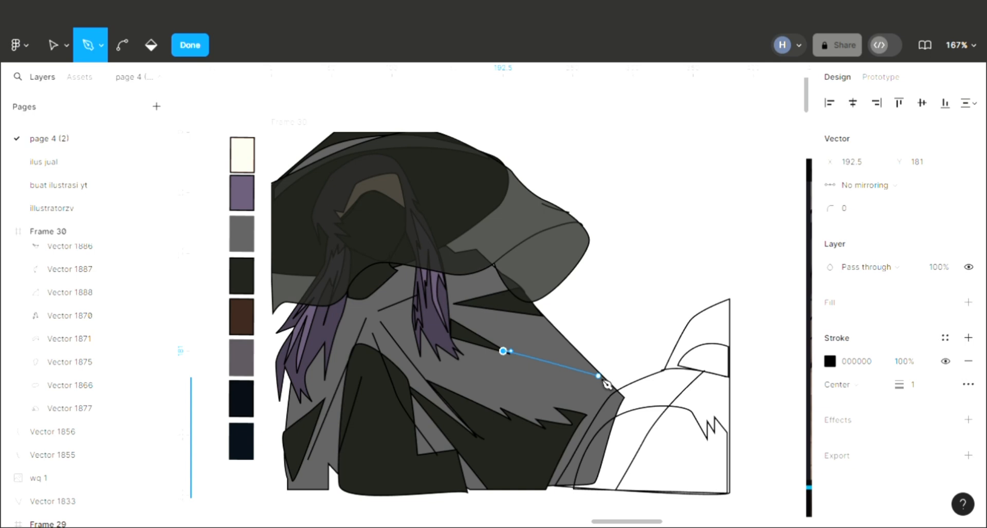
left_click_drag(598, 375, 611, 381)
key("Escape")
key("Escape")
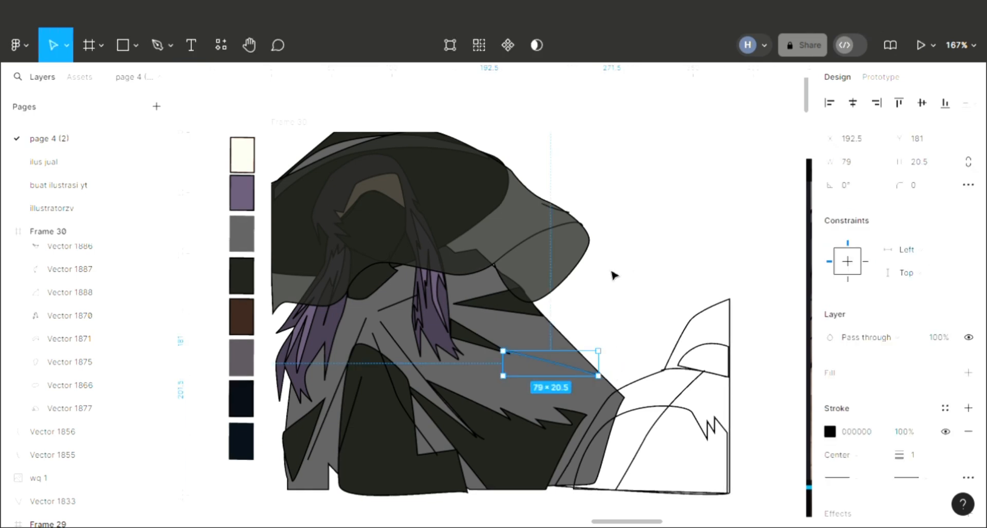
left_click(613, 273)
scroll(404, 308, "up", 2)
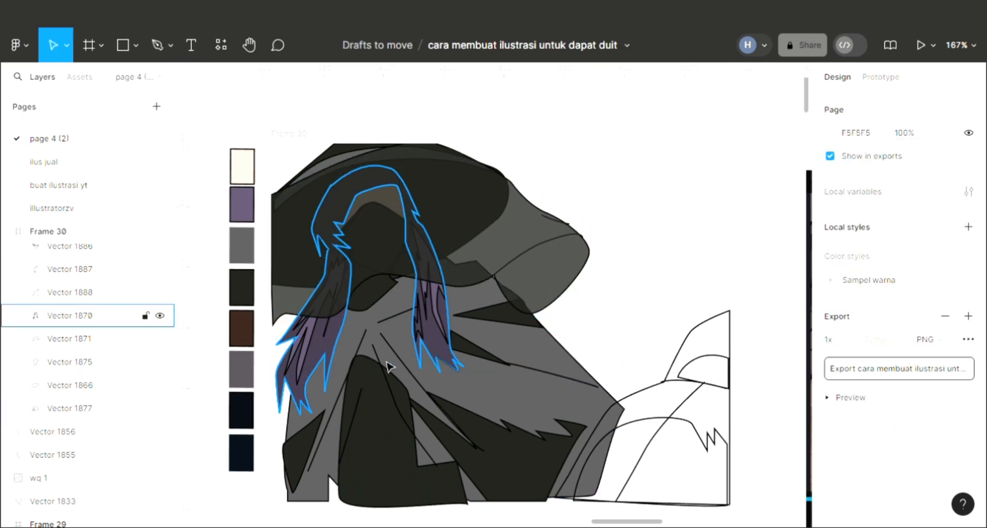
- Send the tall rounded near-black shape to the back of the frame and pull its lower corner outward past the notch in the cloak hem
left_click(383, 437)
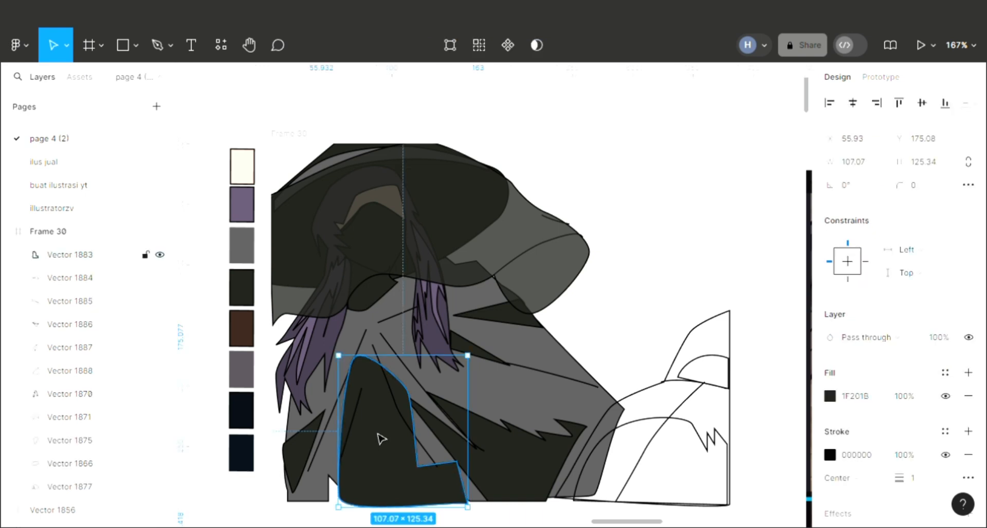
key("ctrl+shift+bracketleft")
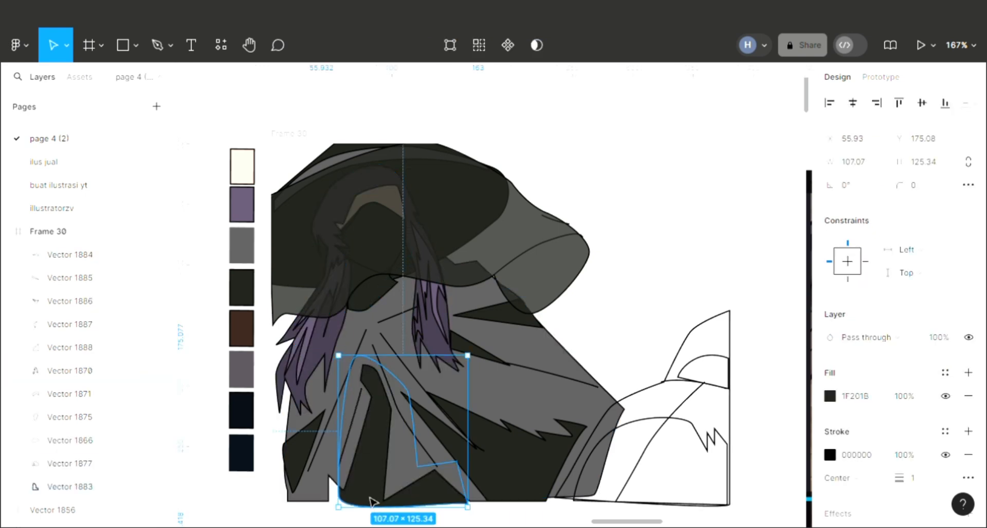
double_click(346, 505)
left_click_drag(335, 509, 323, 511)
double_click(645, 305)
left_click(648, 308)
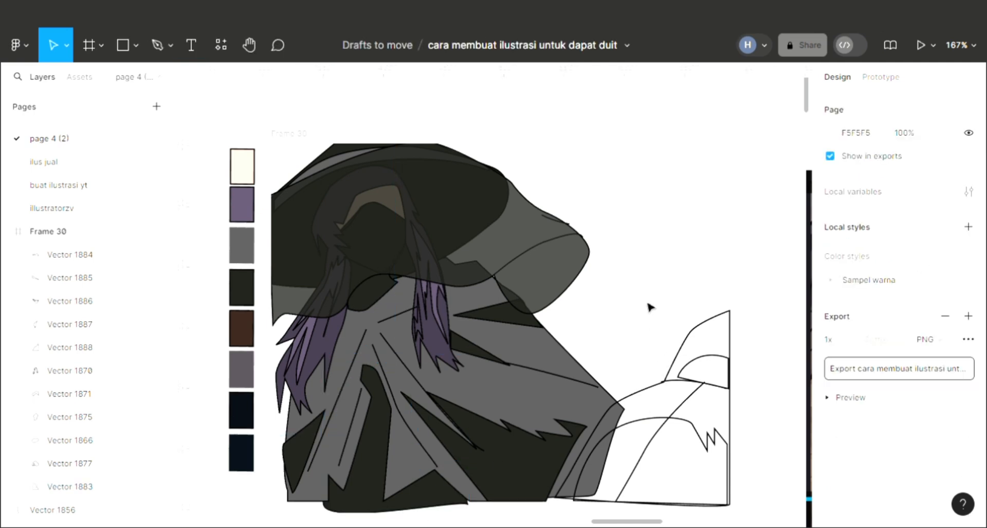
- Fill the small arched shape at the upper part of the mound beside the cloak with 1F201B, sampled from the zigzag shadow
scroll(609, 312, "down", 3)
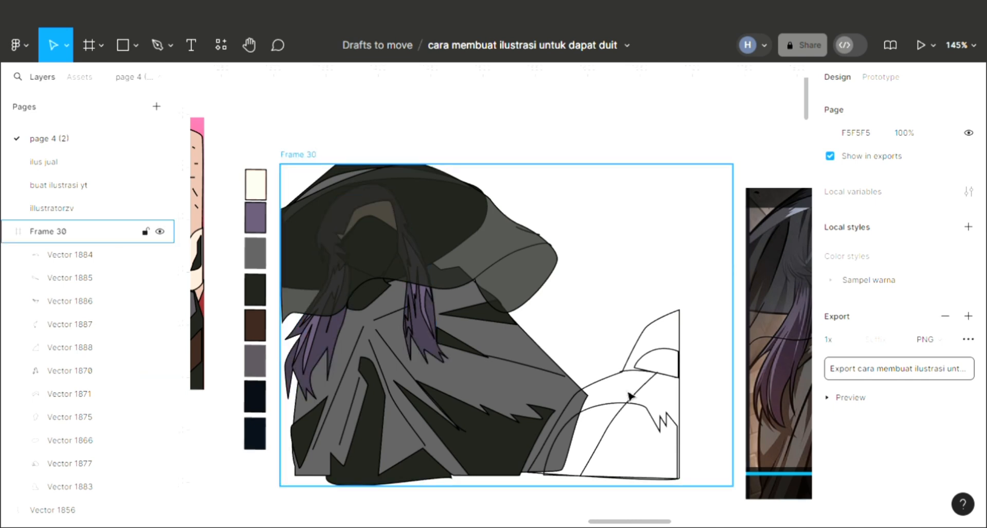
left_click(657, 369)
left_click(669, 356)
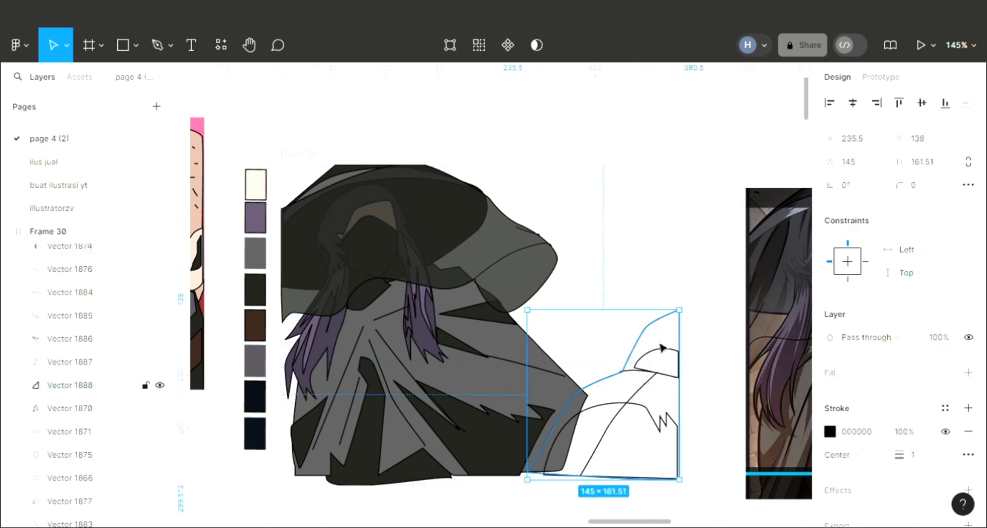
left_click(665, 377)
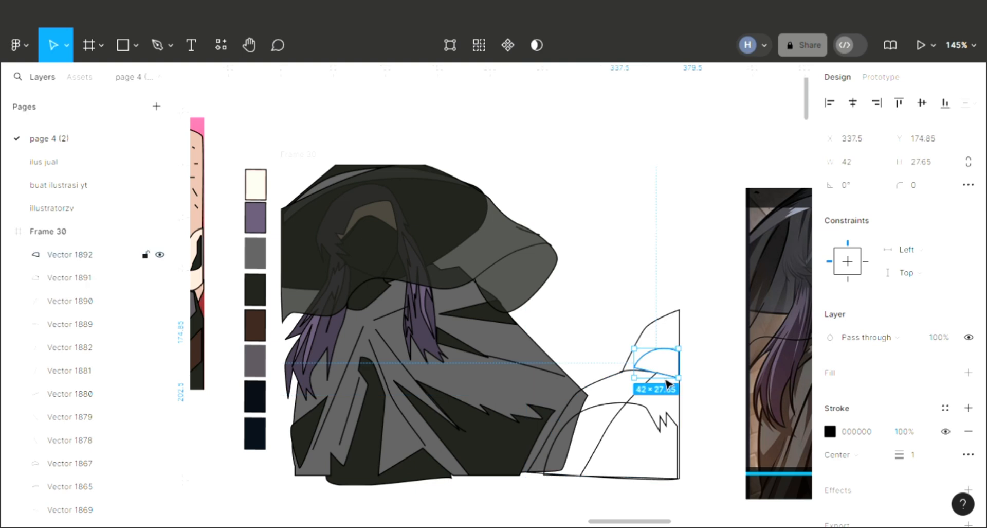
left_click(968, 372)
key("i")
left_click(531, 442)
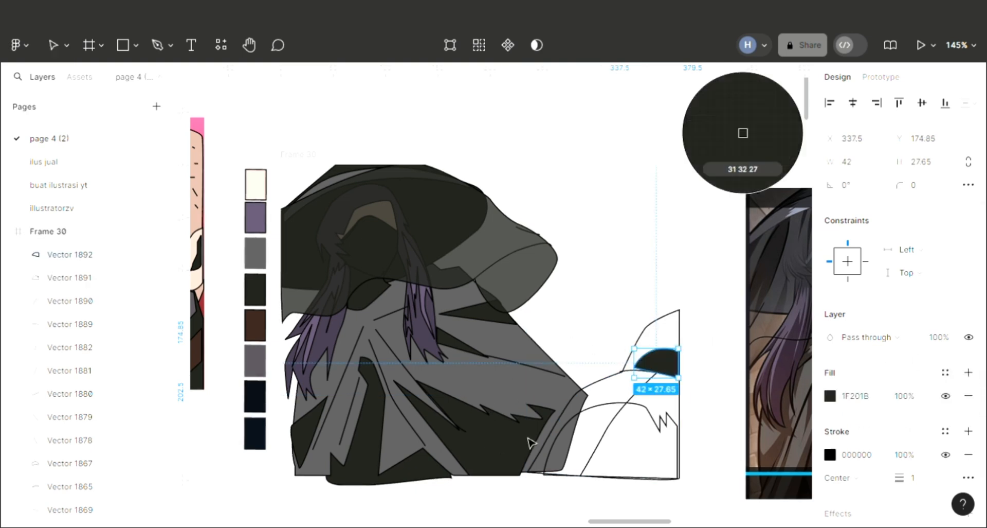
- Fill the large arched shape with the jagged notch beside the cloak with 1F201B, sampled from the zigzag shadow
left_click(142, 277)
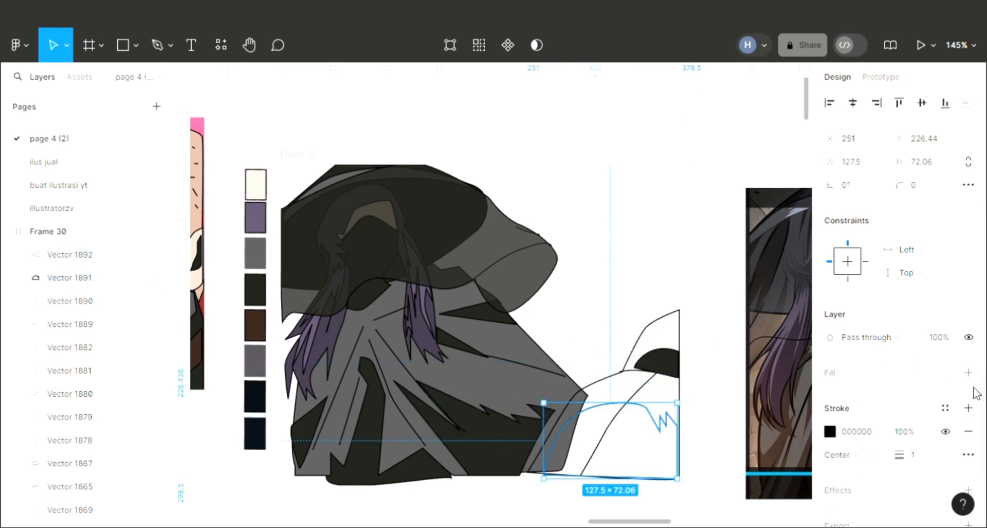
left_click(969, 372)
key("i")
left_click(489, 437)
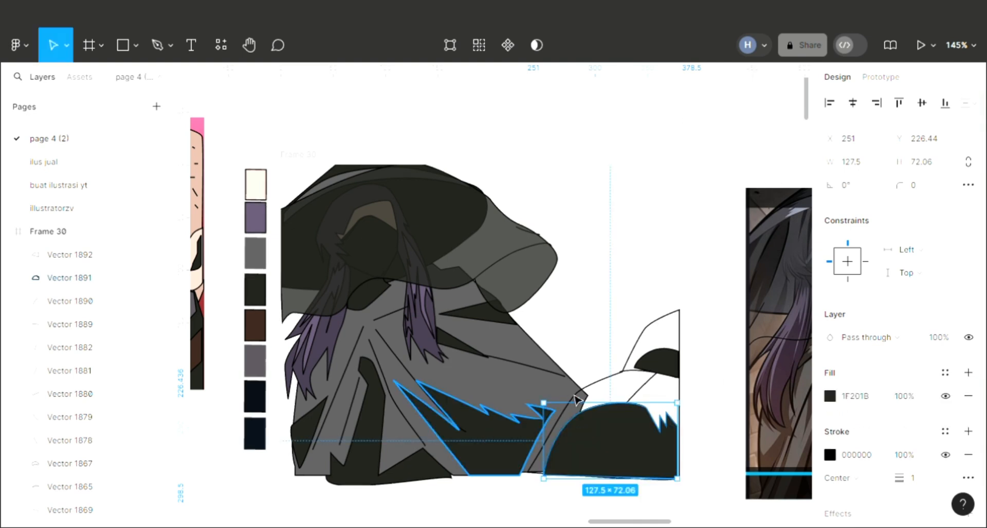
- Add a grey 585759 fill, sampled from the cloak, to the large two-humped shape behind the dark arches
left_click(610, 386)
left_click(969, 372)
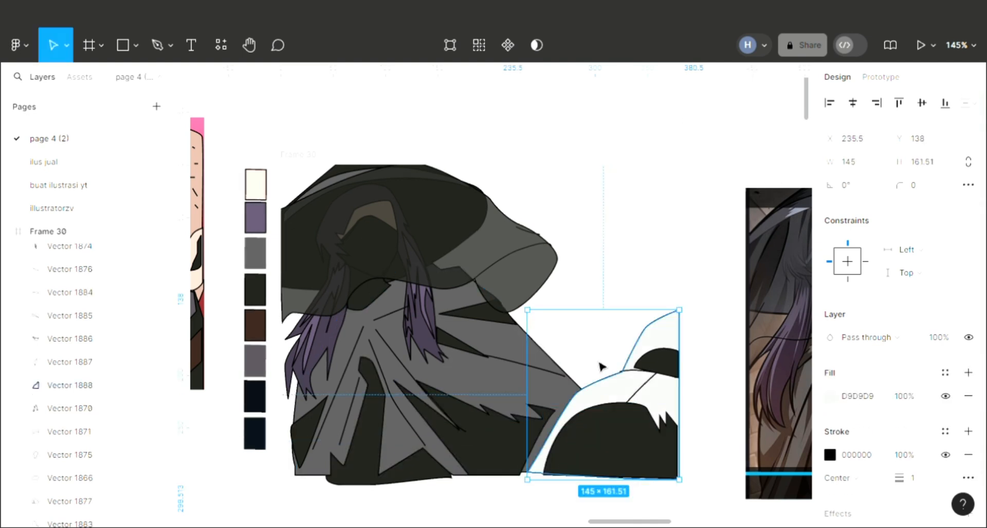
key("i")
left_click(515, 404)
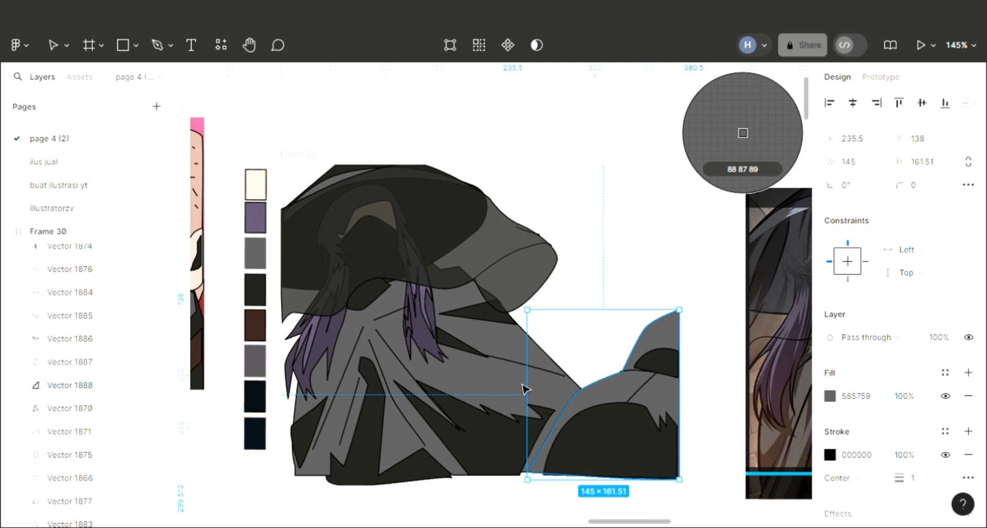
left_click(637, 277)
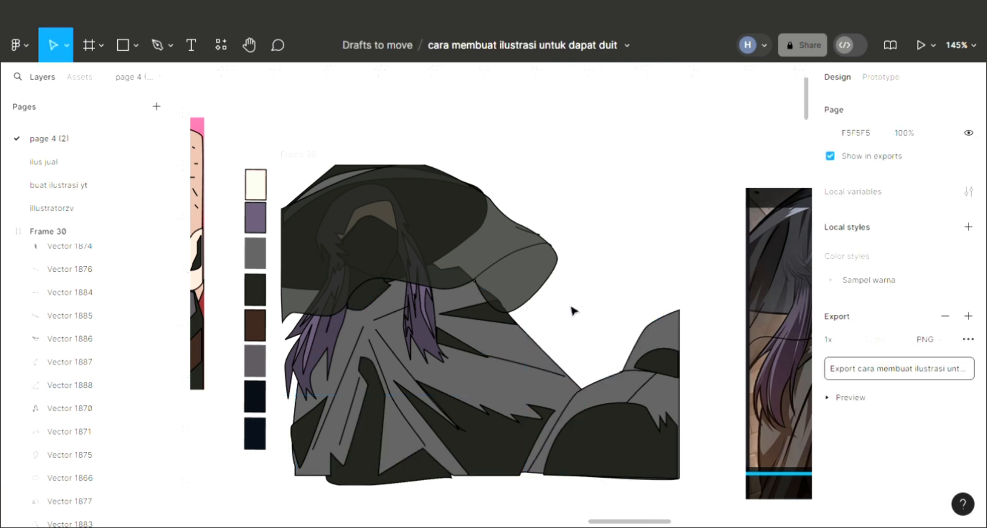
- Recolour the two-humped shape behind the dark arches with dark purple 42394B, sampled from the hair
key("i")
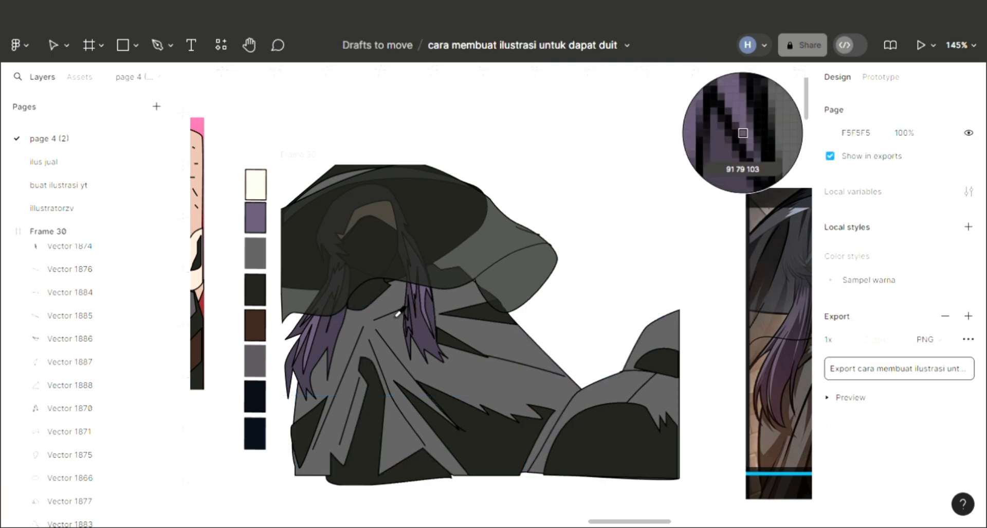
left_click(337, 352)
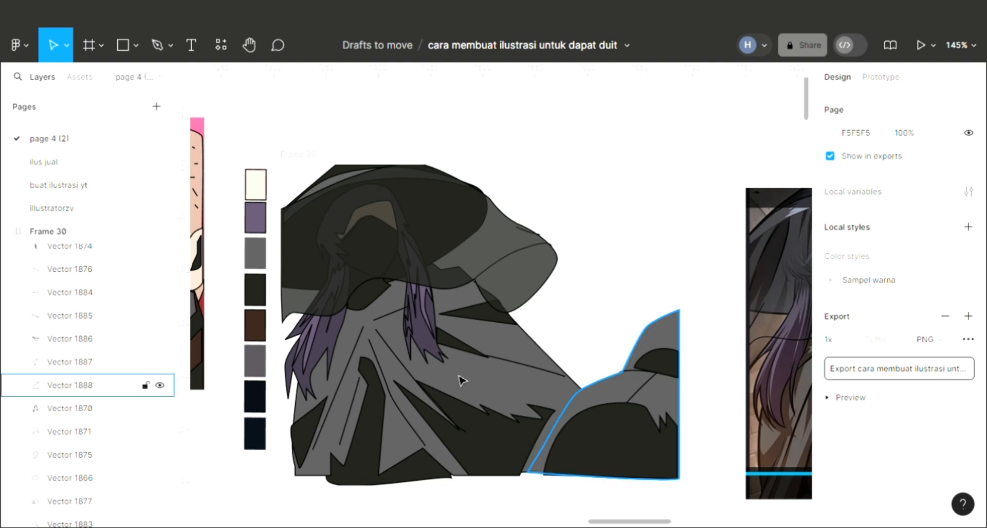
left_click(591, 394)
key("i")
left_click(341, 341)
left_click(591, 220)
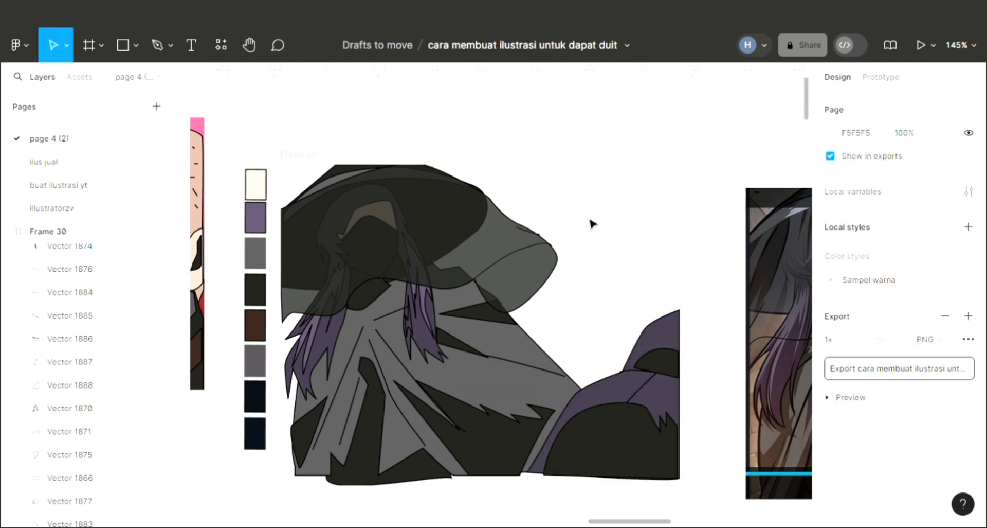
scroll(594, 267, "up", 3)
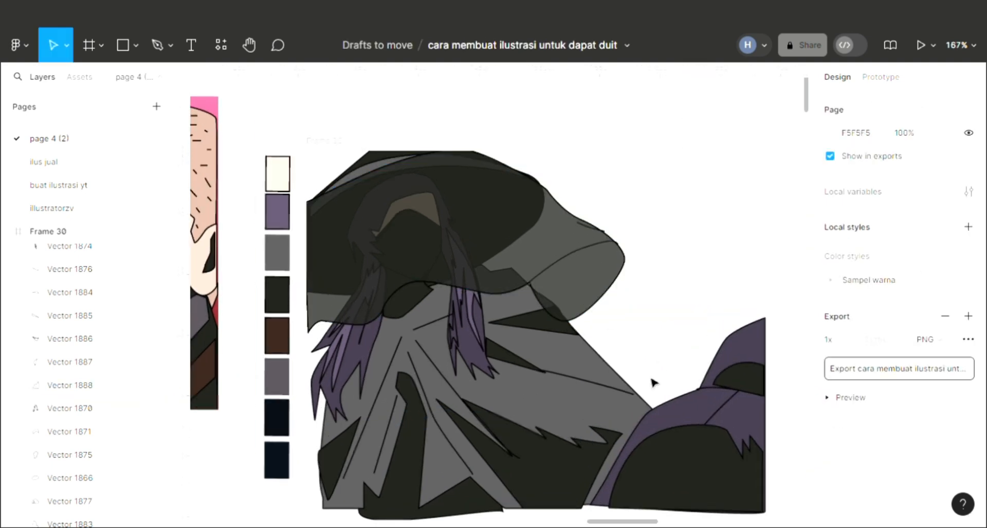
scroll(637, 406, "down", 1)
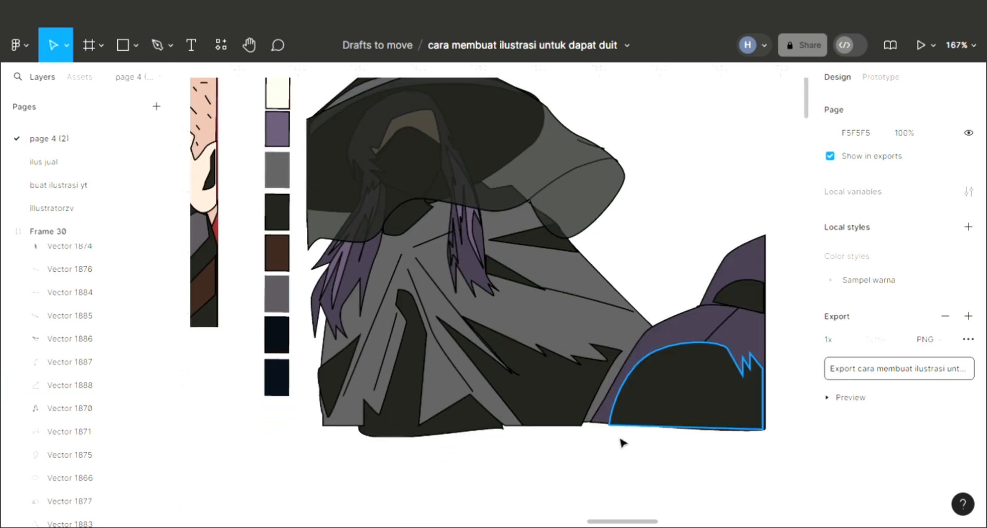
double_click(595, 430)
scroll(592, 434, "down", 5)
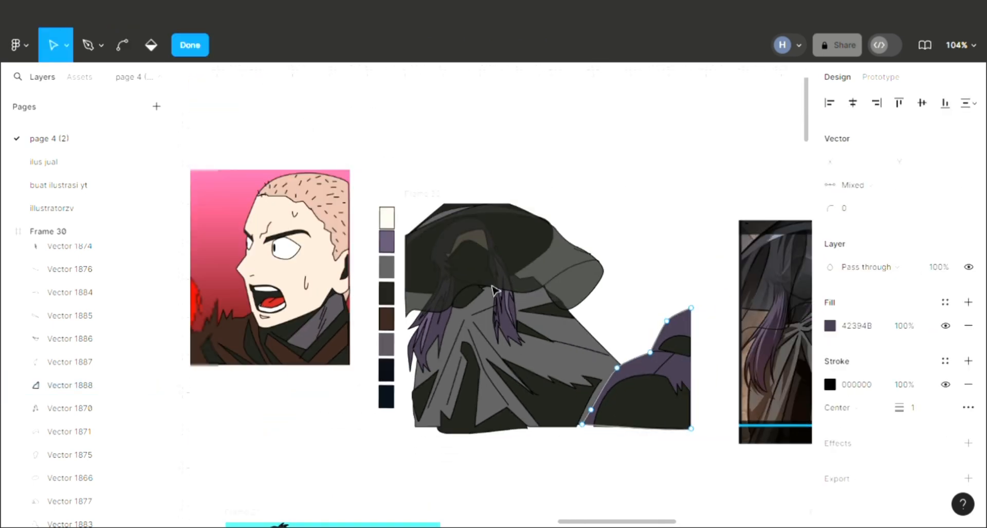
key("Escape")
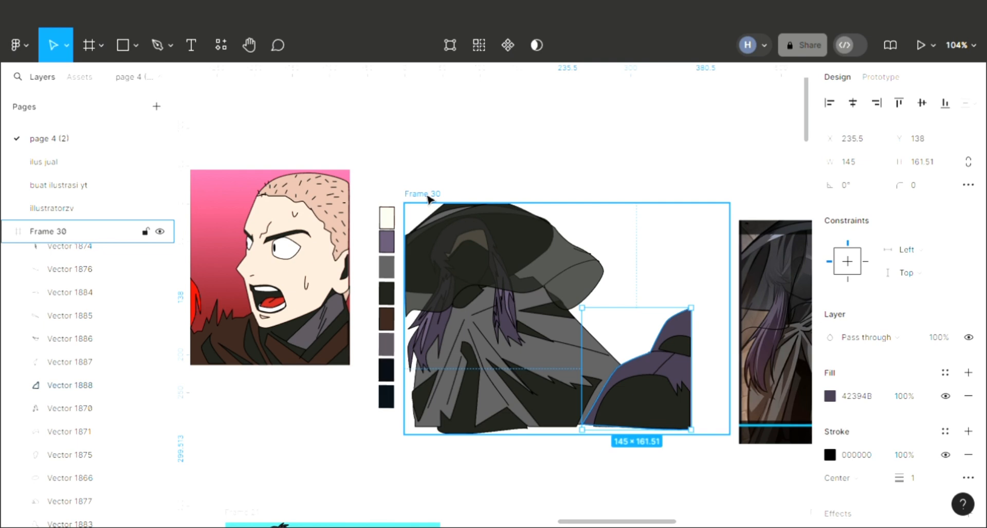
- Set Frame 30's background fill to red DD5454 and convert it to a linear gradient ending in 772D2D
scroll(430, 199, "up", 3)
scroll(516, 220, "right", 2)
scroll(546, 227, "down", 2)
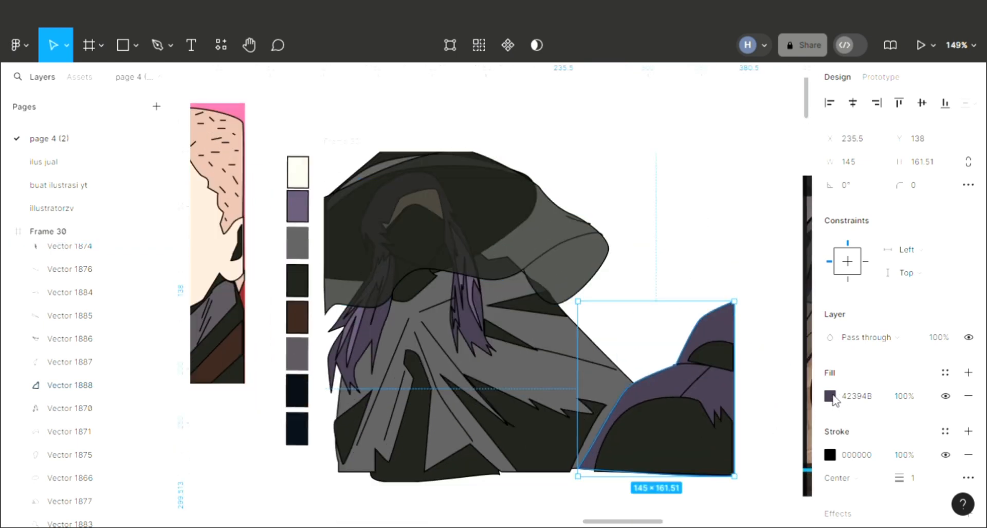
left_click(355, 157)
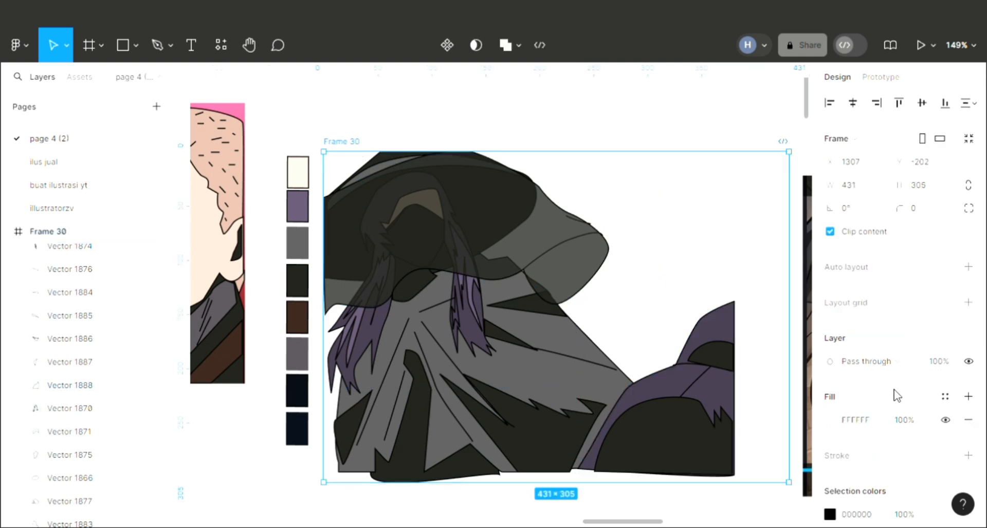
left_click(830, 419)
left_click(747, 178)
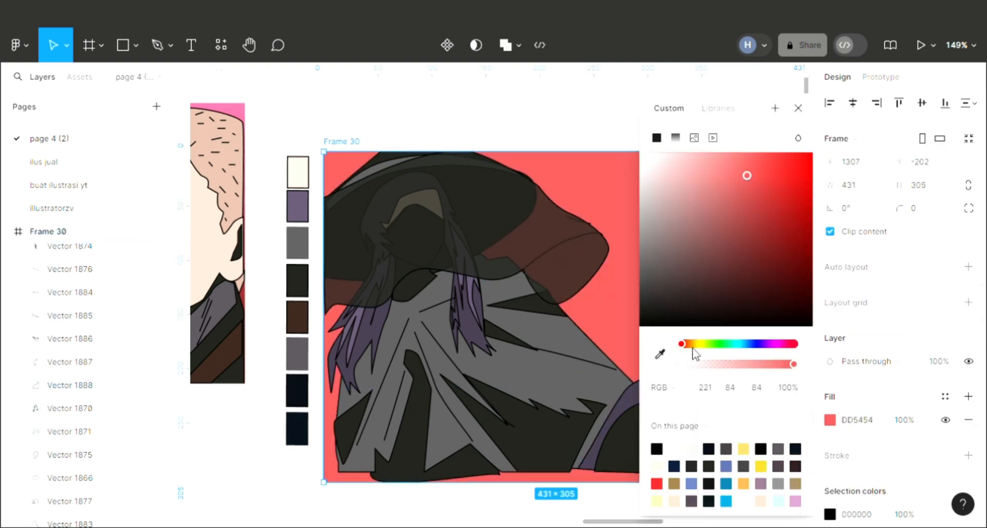
left_click(676, 138)
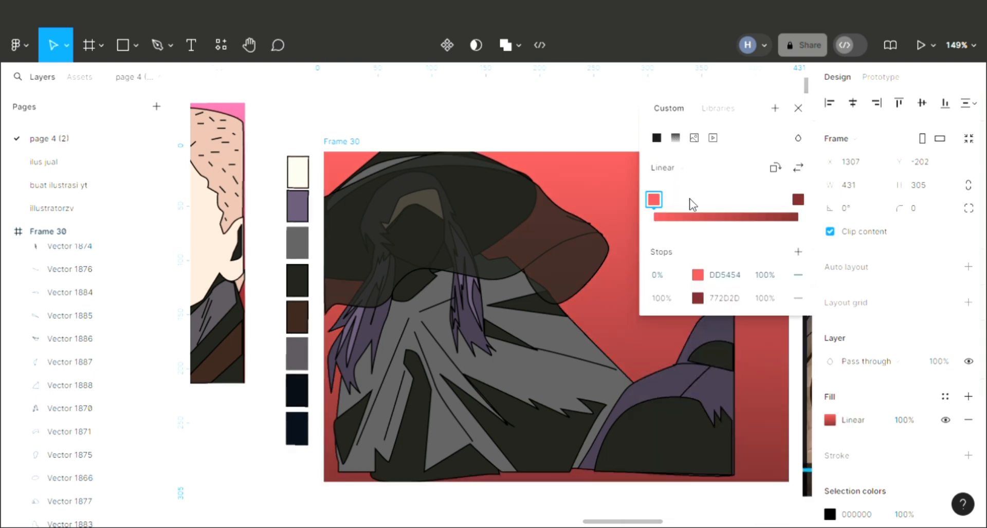
- Change the starting colour of Frame 30's linear gradient to teal 54DDBC and narrow the frame to 380 wide
left_click(698, 275)
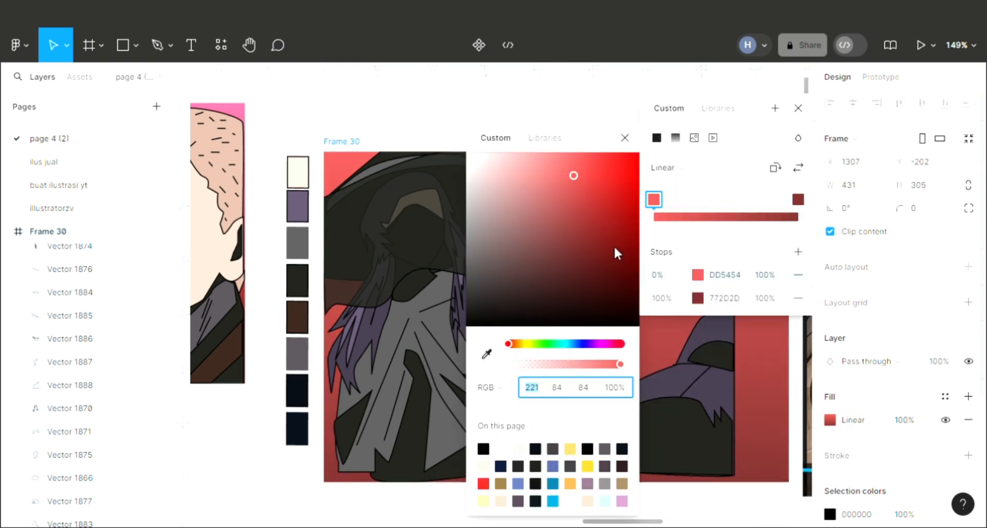
left_click(528, 344)
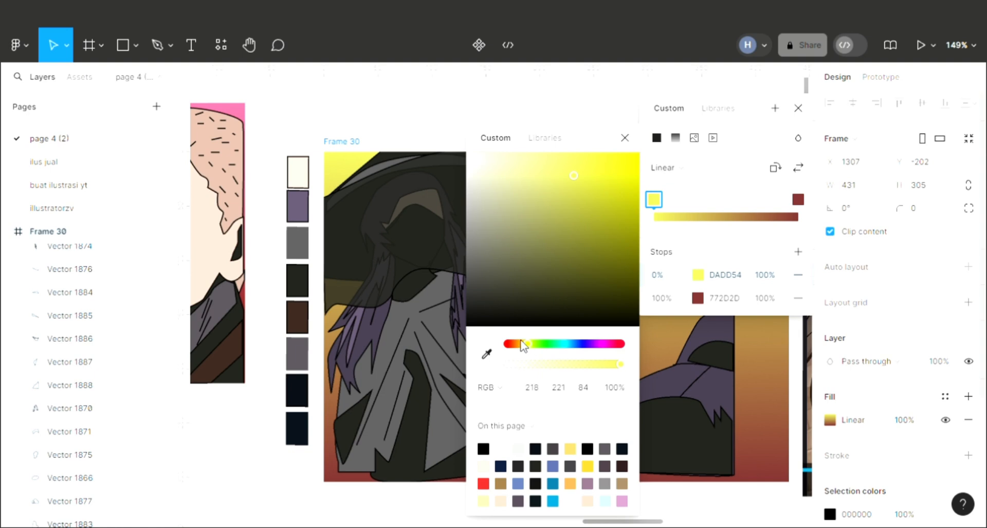
left_click(539, 343)
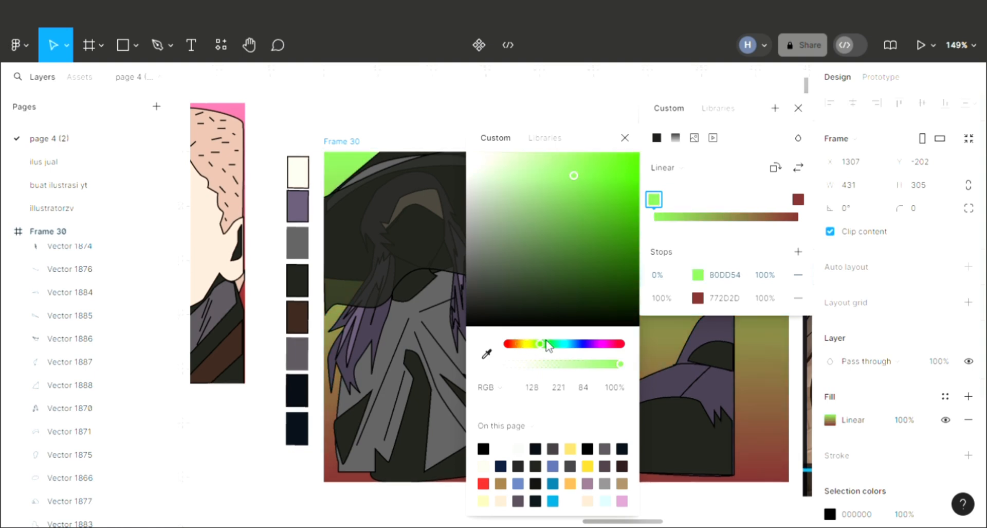
left_click(547, 343)
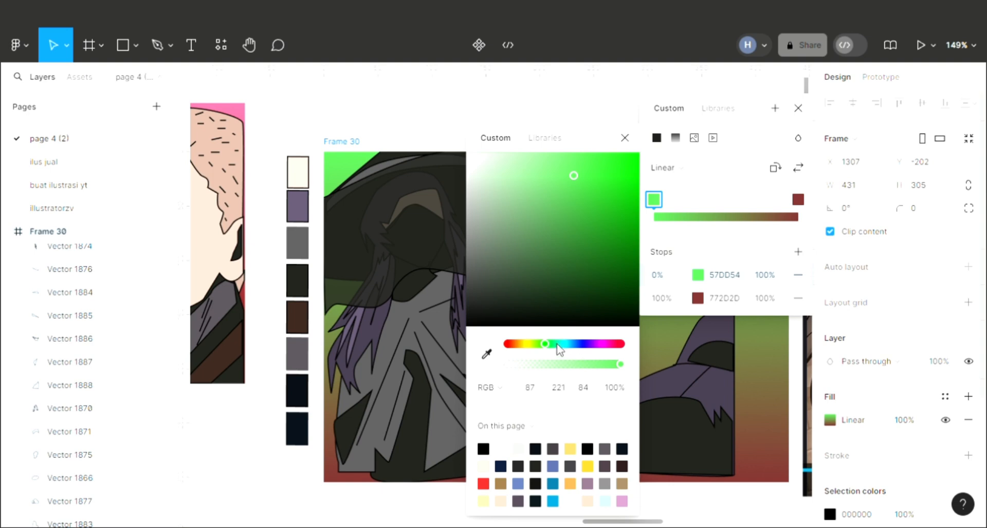
left_click(557, 344)
left_click(565, 343)
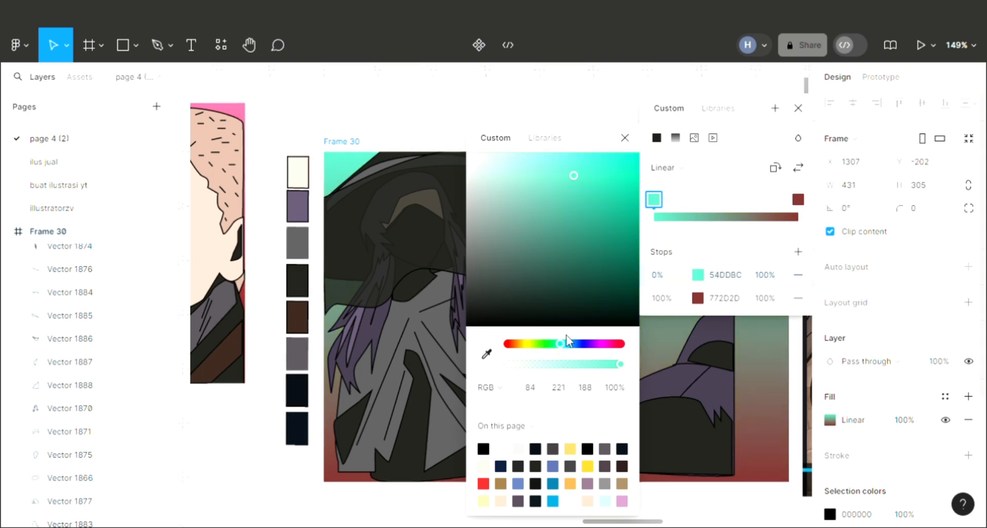
left_click(624, 138)
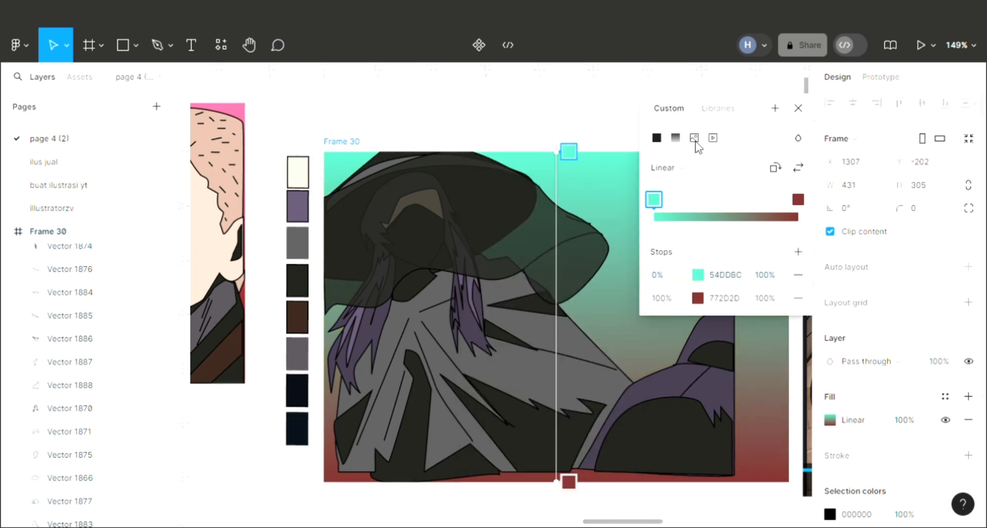
left_click(799, 109)
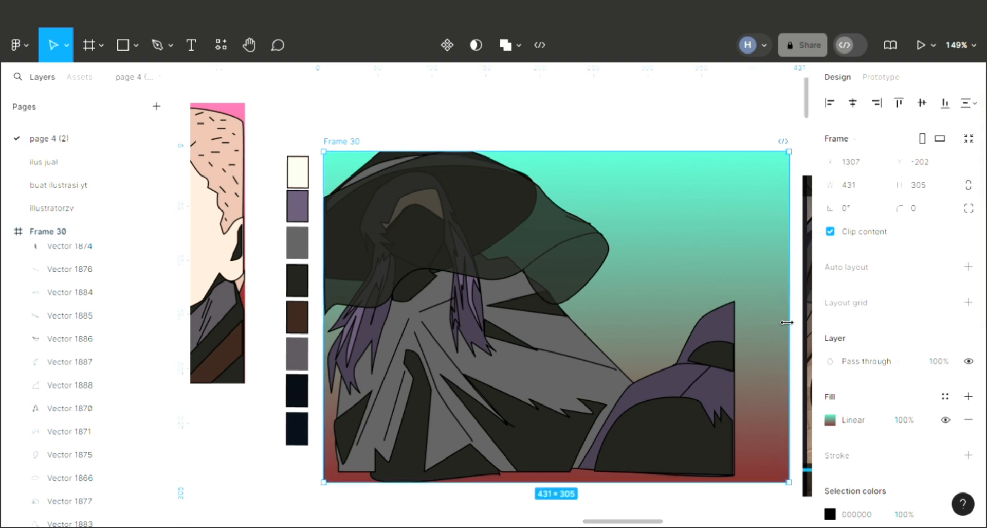
left_click_drag(787, 321, 745, 323)
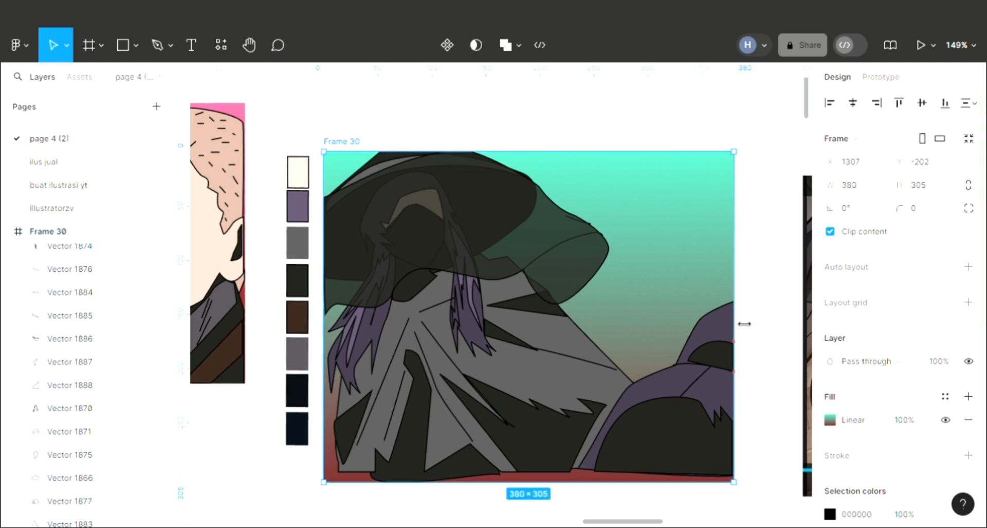
left_click(782, 293)
- Draw a closed, gently curved band across the full width of the frame with the Pen tool, about 378 × 190
scroll(534, 331, "up", 2)
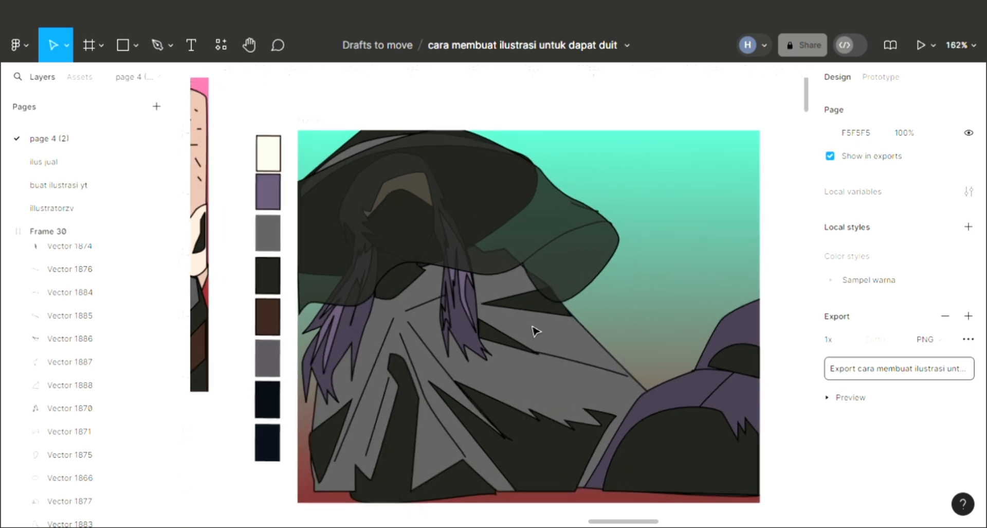
scroll(534, 330, "left", 1)
scroll(591, 310, "up", 1)
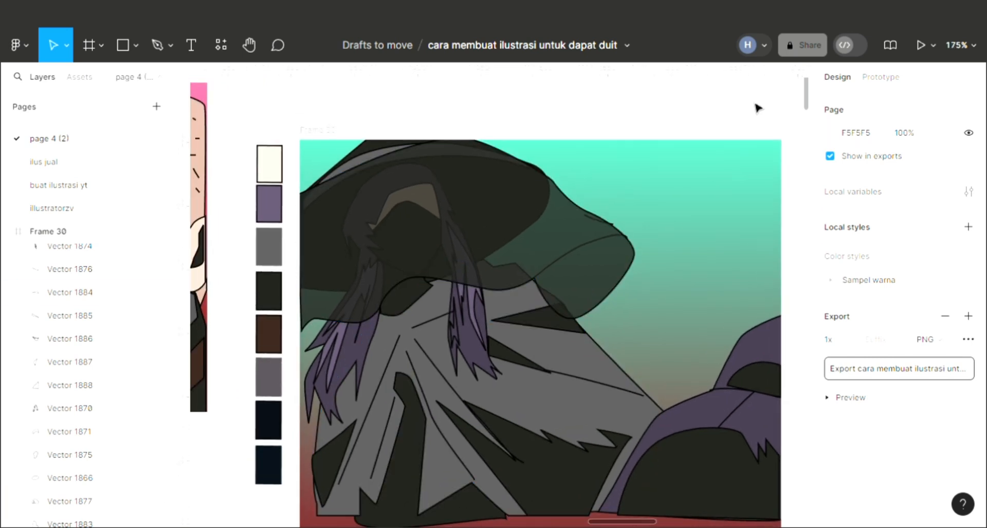
left_click(158, 49)
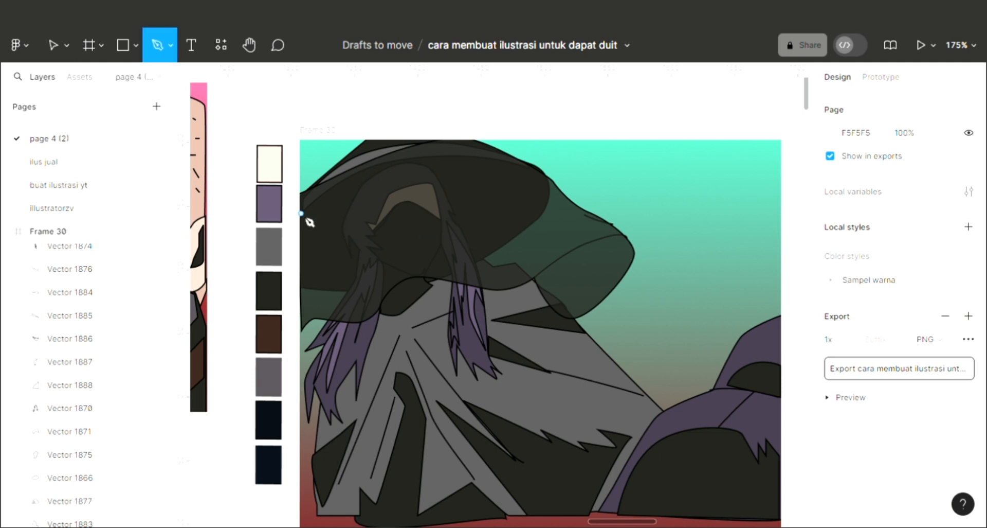
left_click(301, 179)
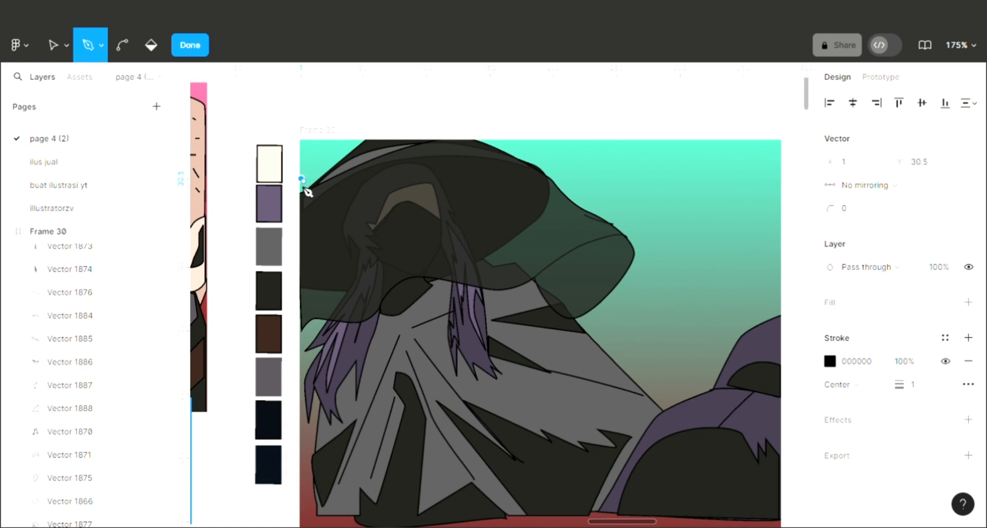
key("Escape")
left_click(302, 228)
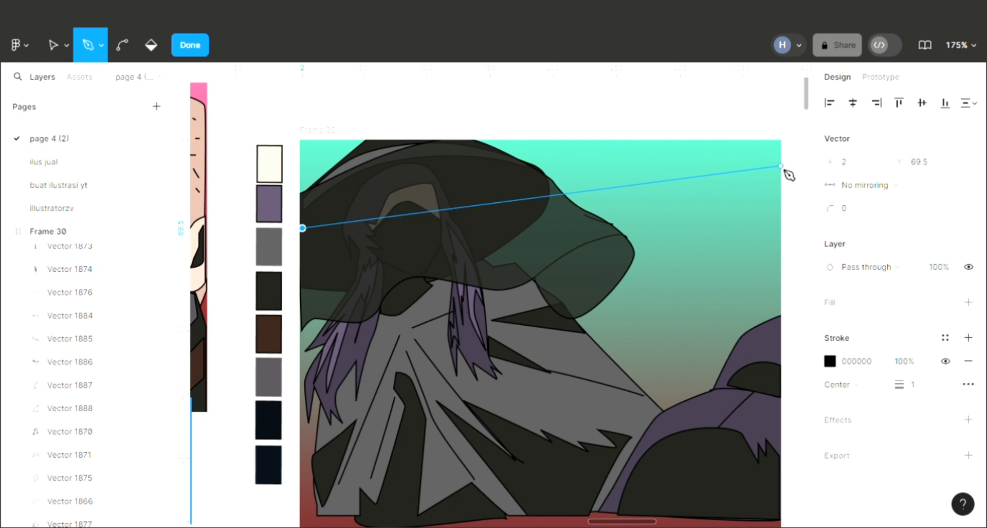
left_click_drag(781, 166, 780, 191)
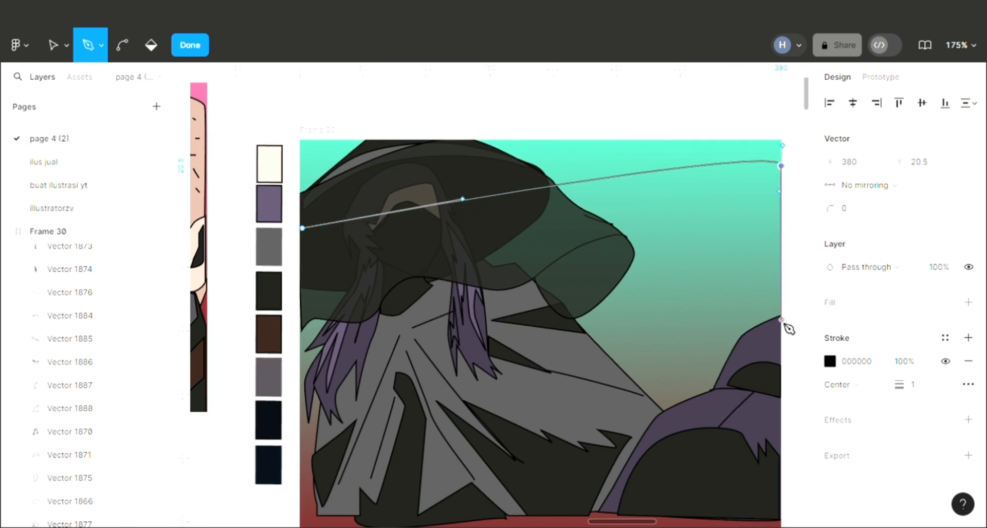
left_click(781, 320)
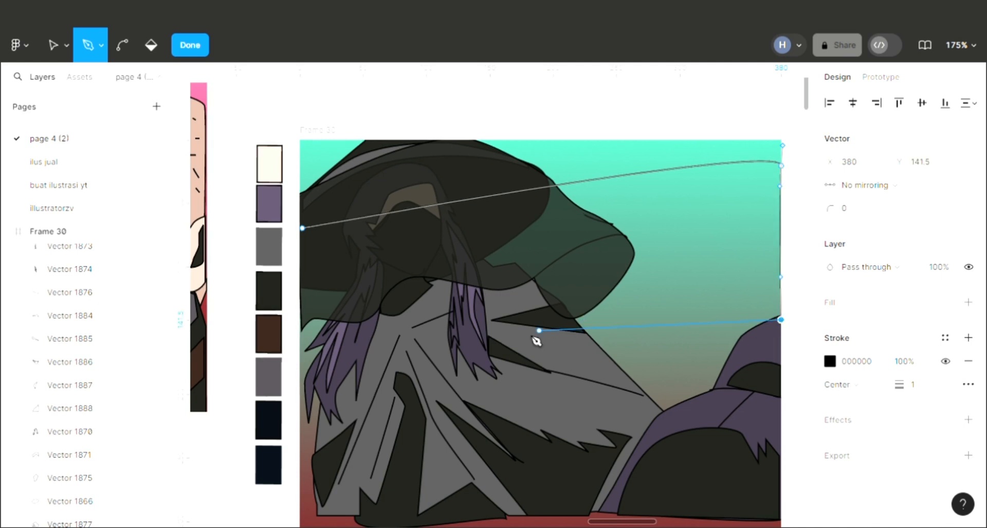
left_click_drag(460, 365, 308, 403)
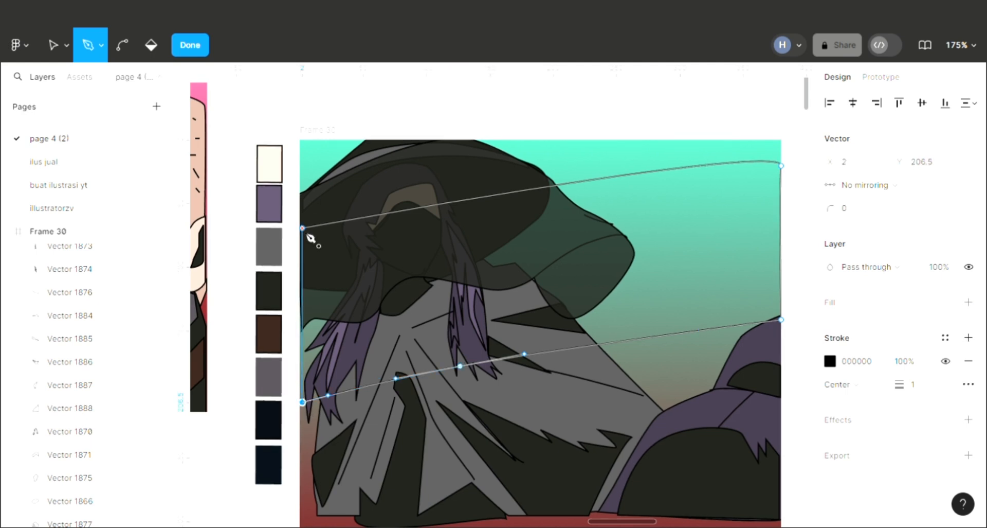
key("Escape")
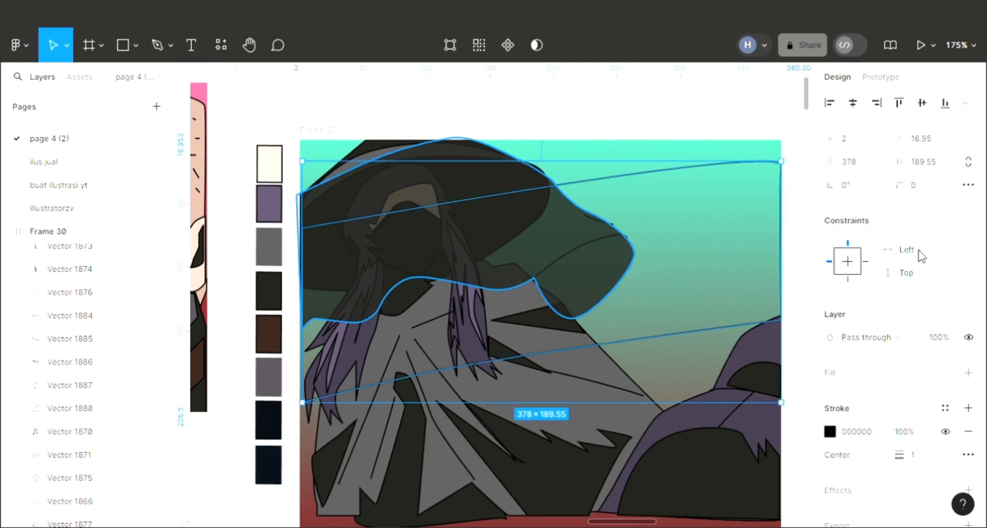
- Add a fill to the curved band and send it behind the figure
left_click(968, 373)
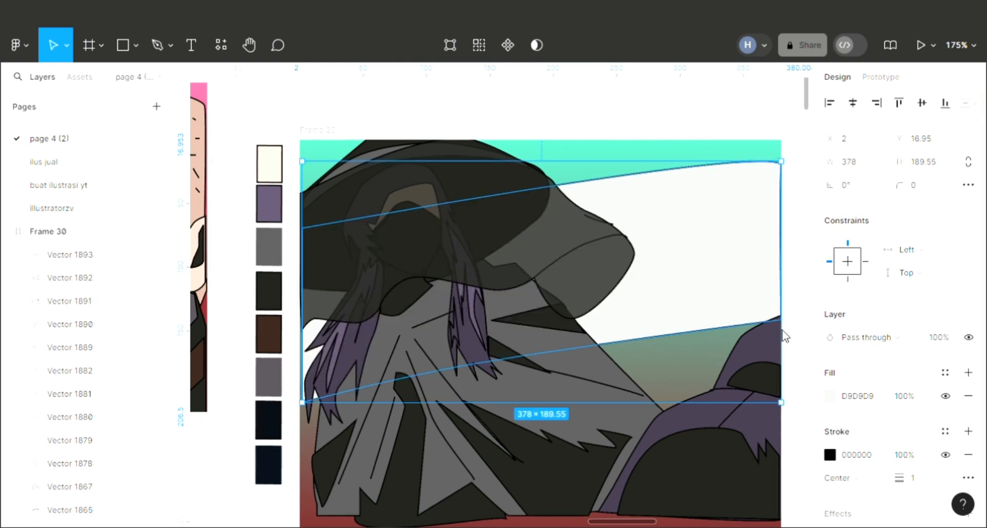
key("]")
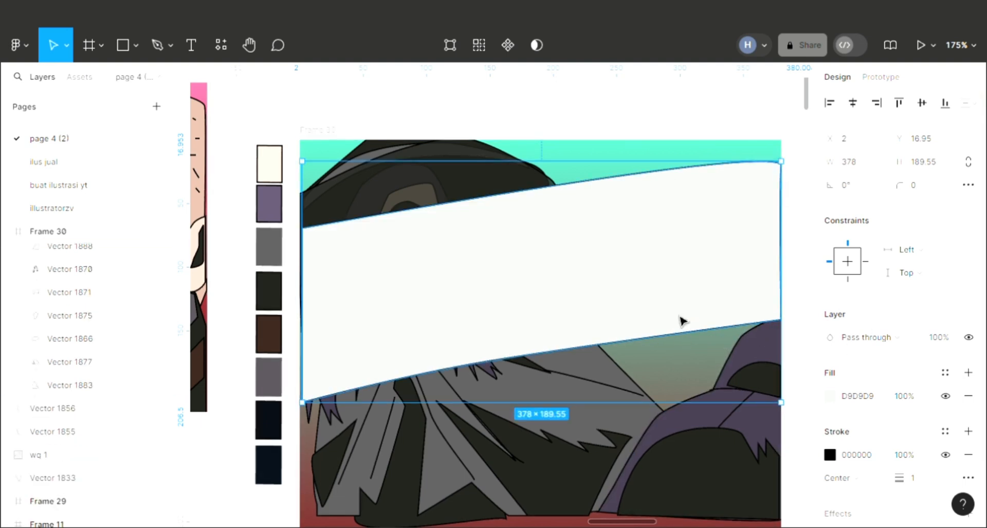
key("ctrl+[")
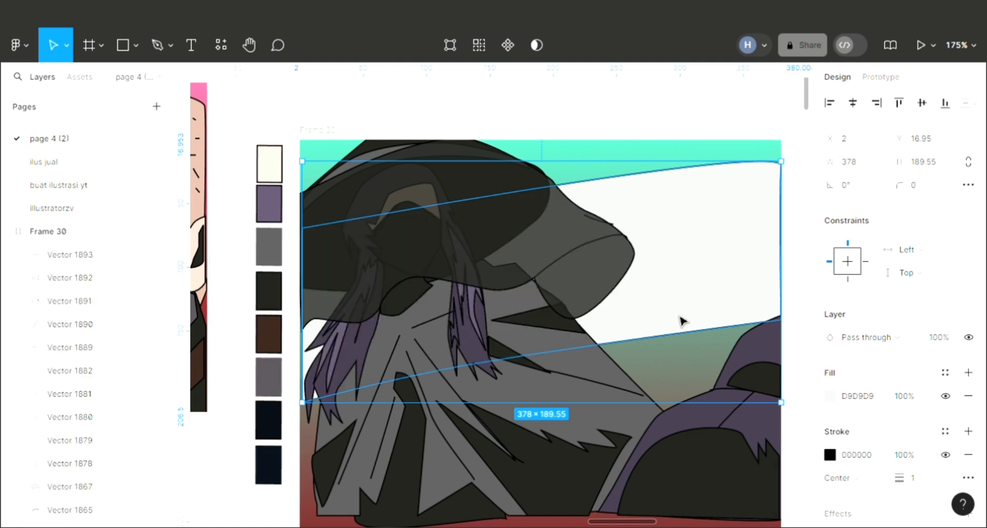
- Sample the cream palette swatch for the curved band's fill and adjust the colour to peach E8B9A1
key("i")
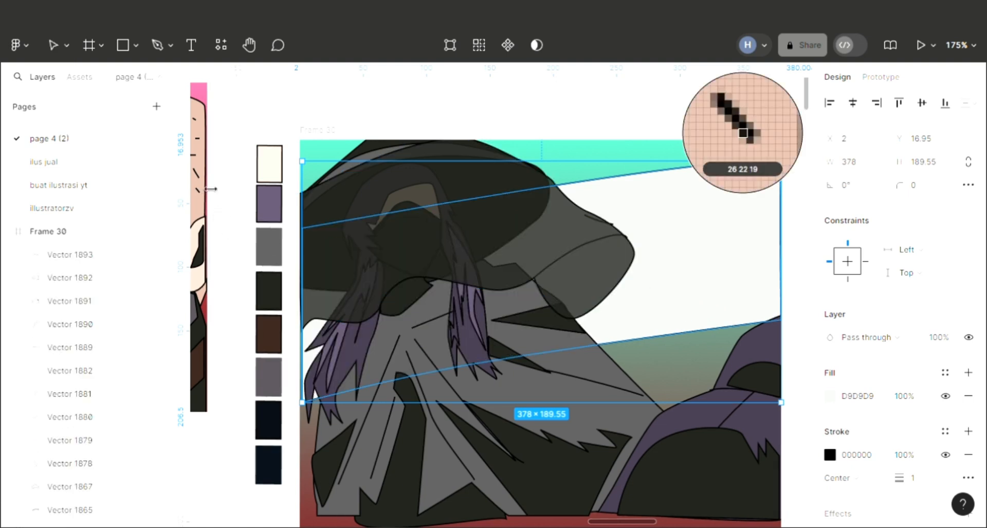
left_click(267, 162)
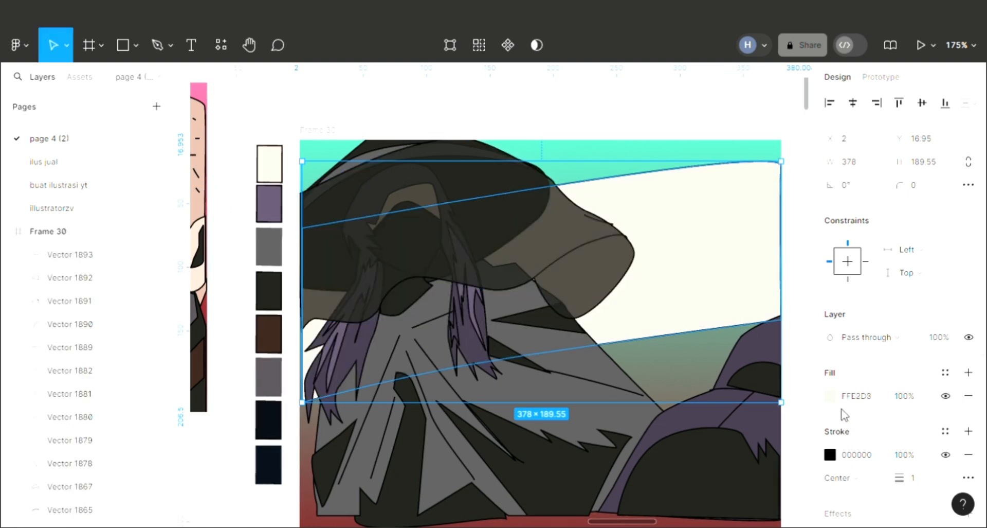
left_click(830, 396)
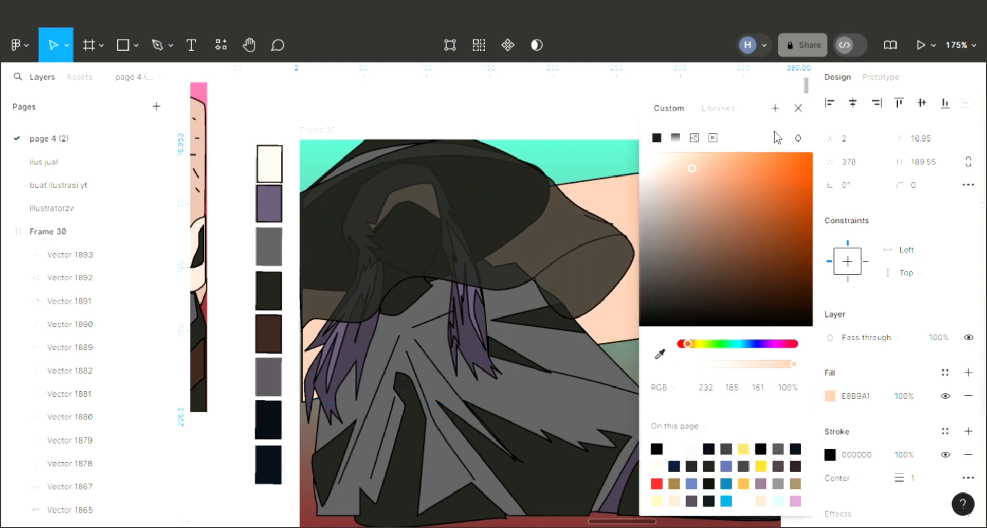
left_click(798, 108)
left_click(738, 139)
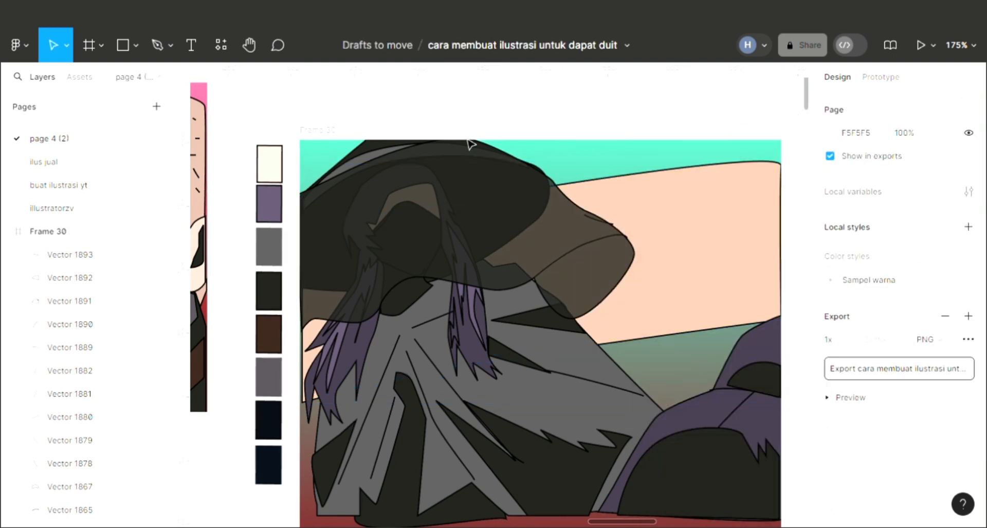
- Draw a slightly slanted straight line about 190 × 15.5 across the peach band, from the frame's edge to the hat
left_click(154, 45)
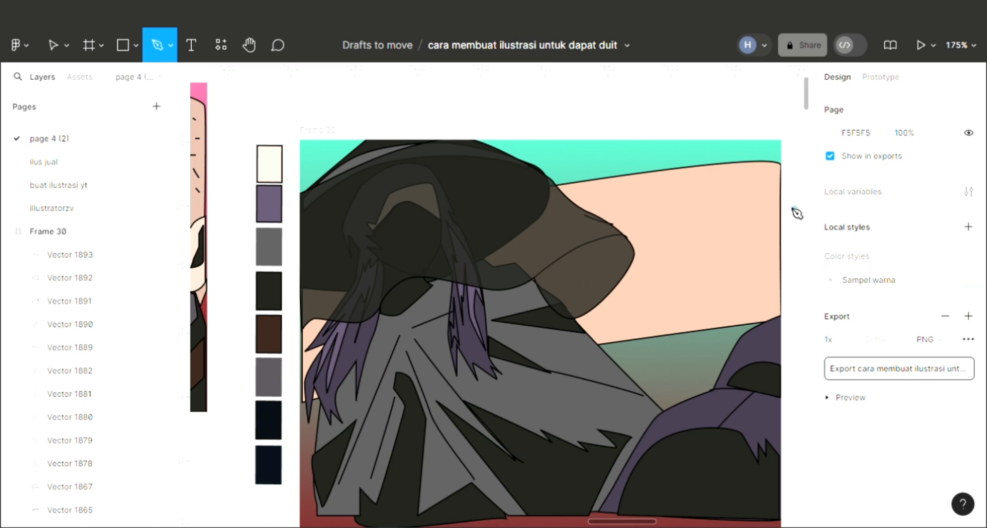
scroll(792, 210, "up", 1)
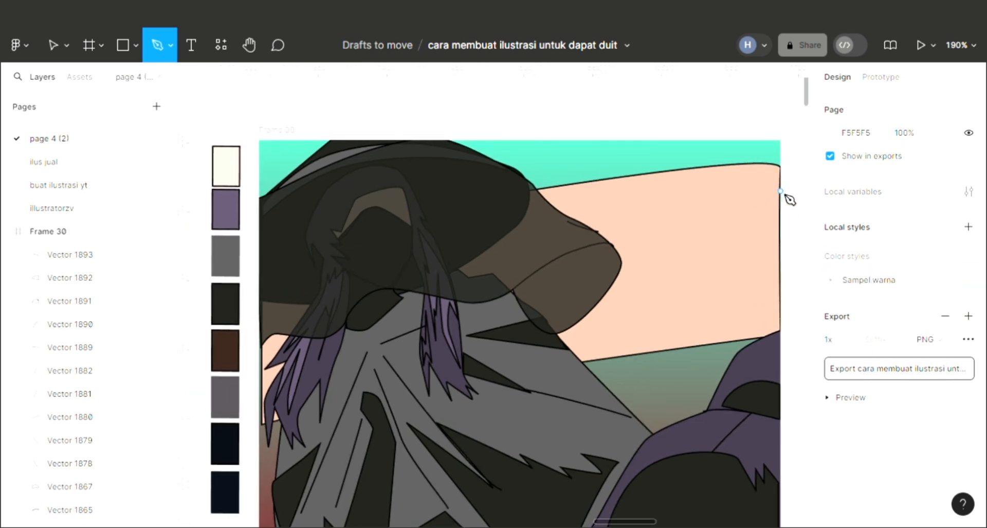
left_click(783, 191)
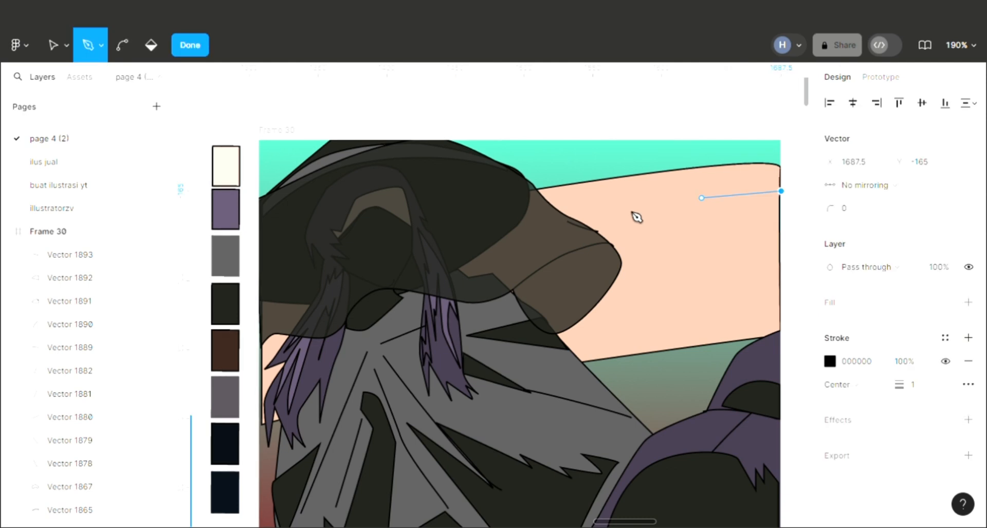
left_click(521, 212)
key("Return")
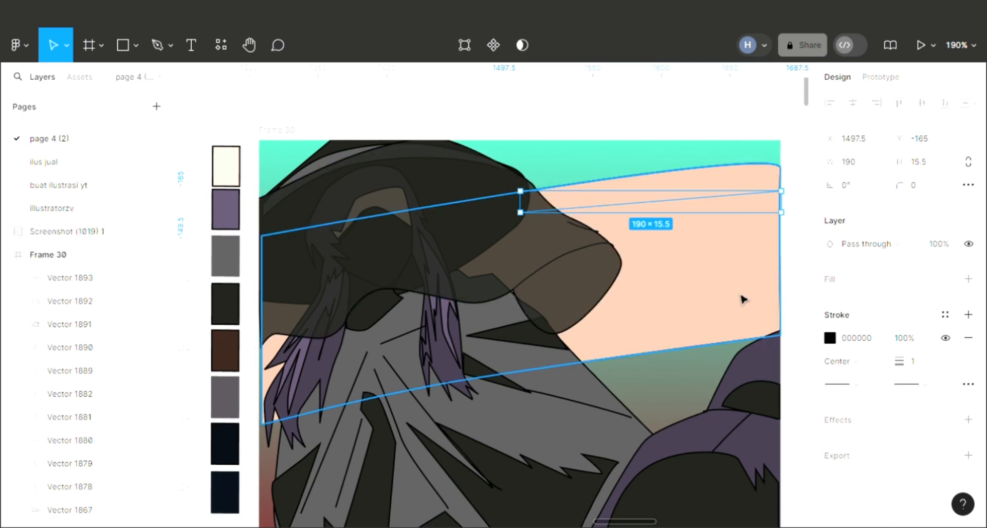
key("p")
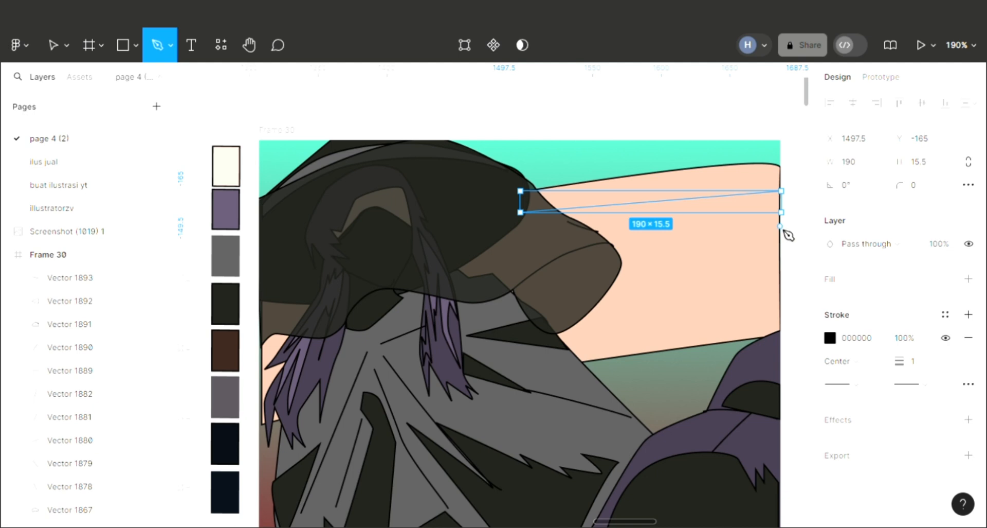
left_click(779, 226)
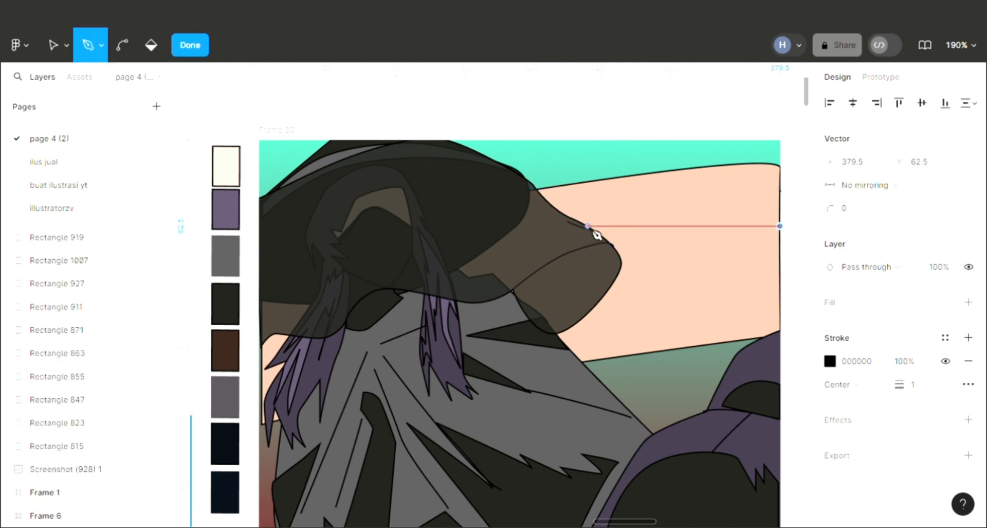
key("ctrl")
key("Escape")
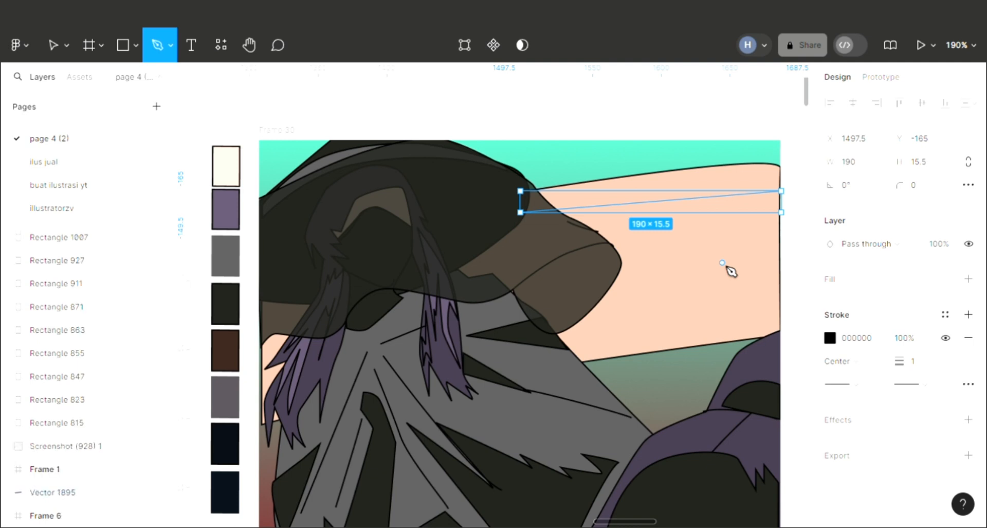
left_click(723, 262)
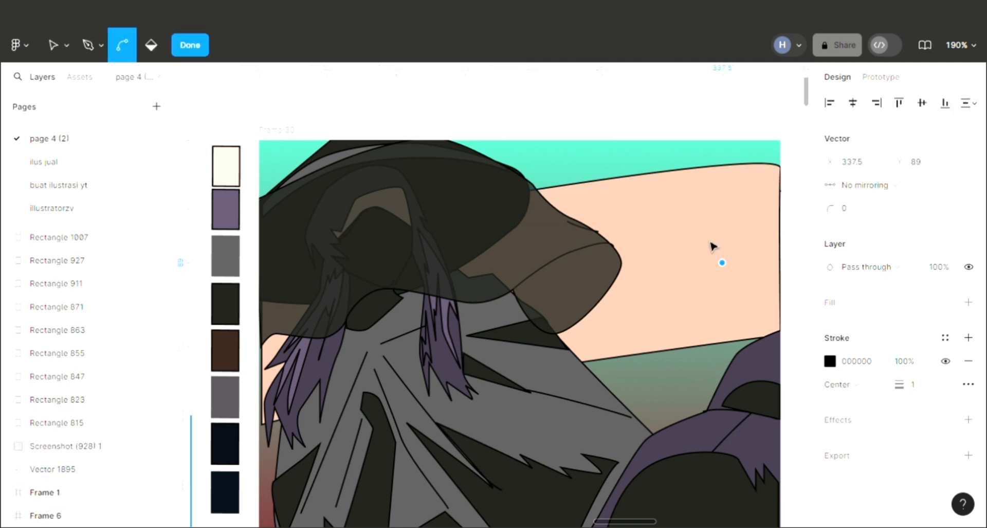
key("Escape")
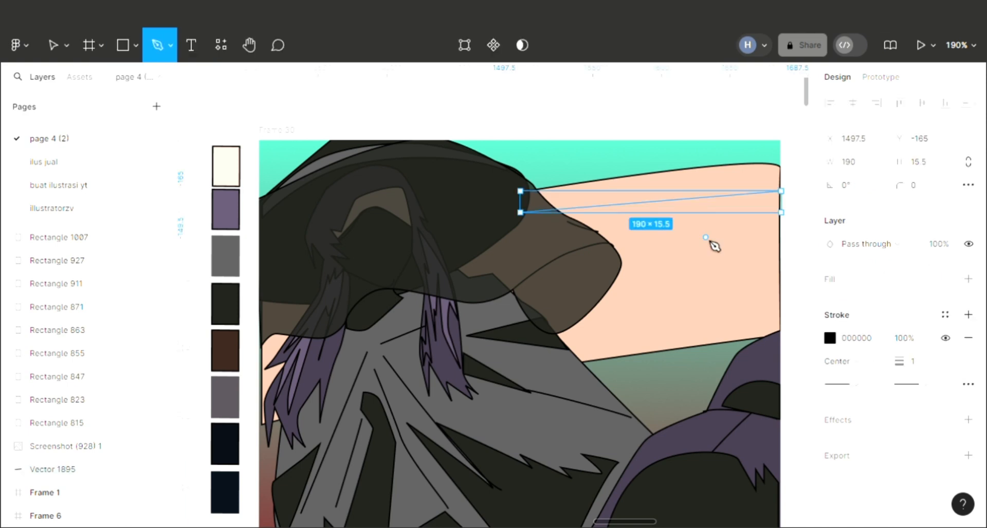
- Bring the slanted line on the peach band forward by five layers
key("ctrl+]")
key("ctrl+]")
key("ctrl+]")
key("ctrl+]")
key("ctrl+]")
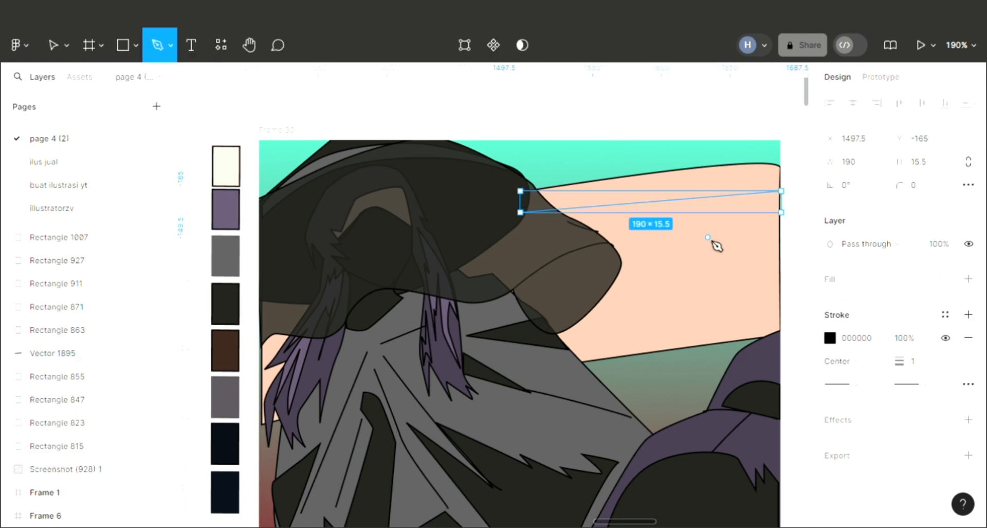
- Send the slanted line backward in the layer order, below the Screenshot (928) 1 image
left_click(707, 238)
key("Escape")
key("ctrl+[")
key("ctrl+[")
key("ctrl+[")
key("ctrl+[")
key("ctrl+[")
key("ctrl+[")
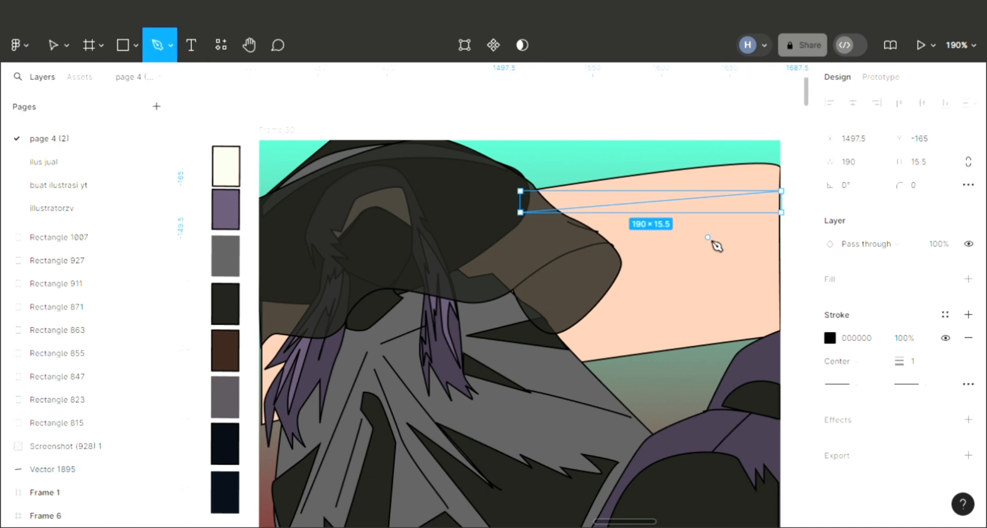
- Send the slanted line further backward in the layer order, below Frame 6
key("ctrl+[")
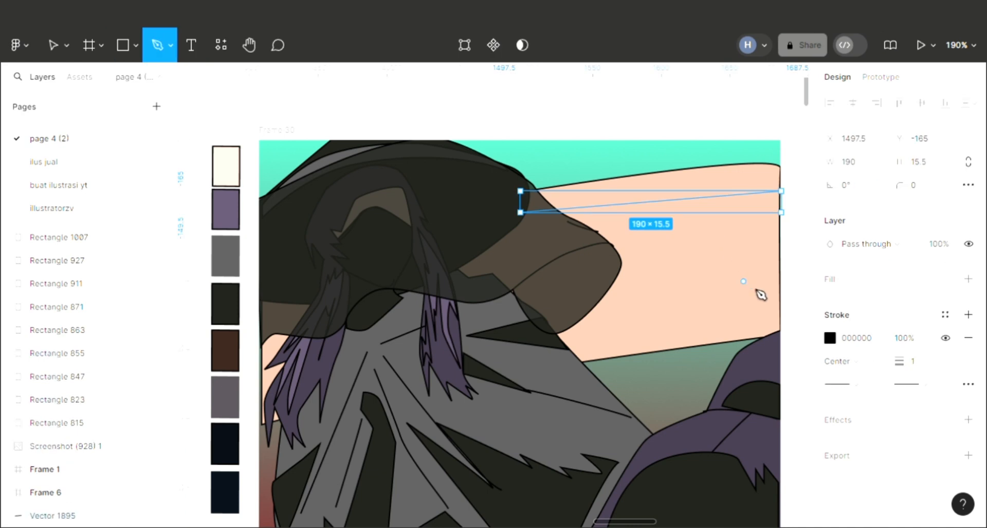
left_click(788, 282)
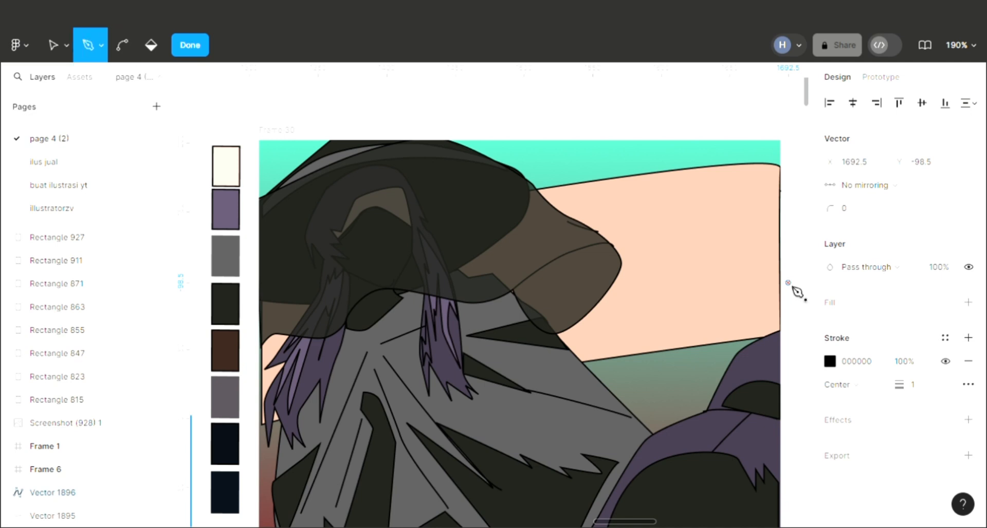
key("ctrl+z")
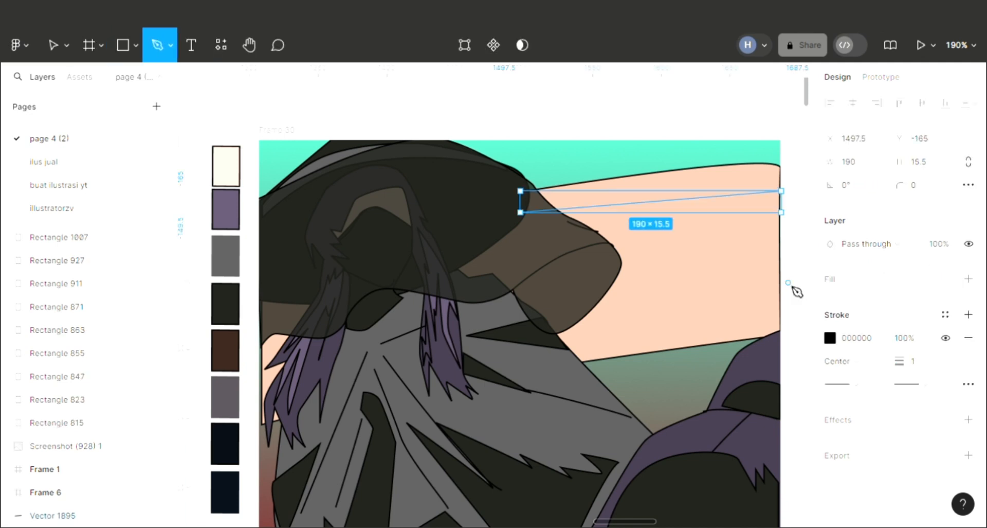
left_click(794, 240)
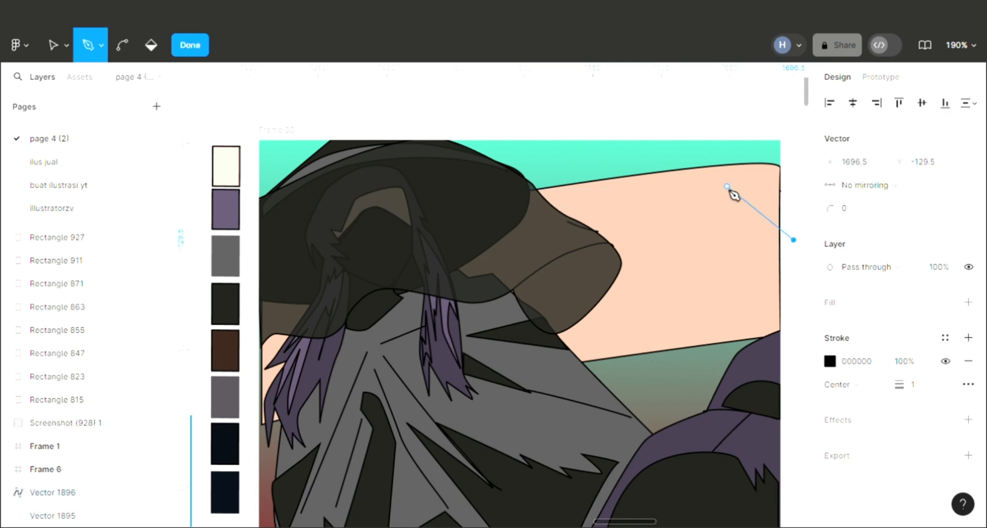
key("Escape")
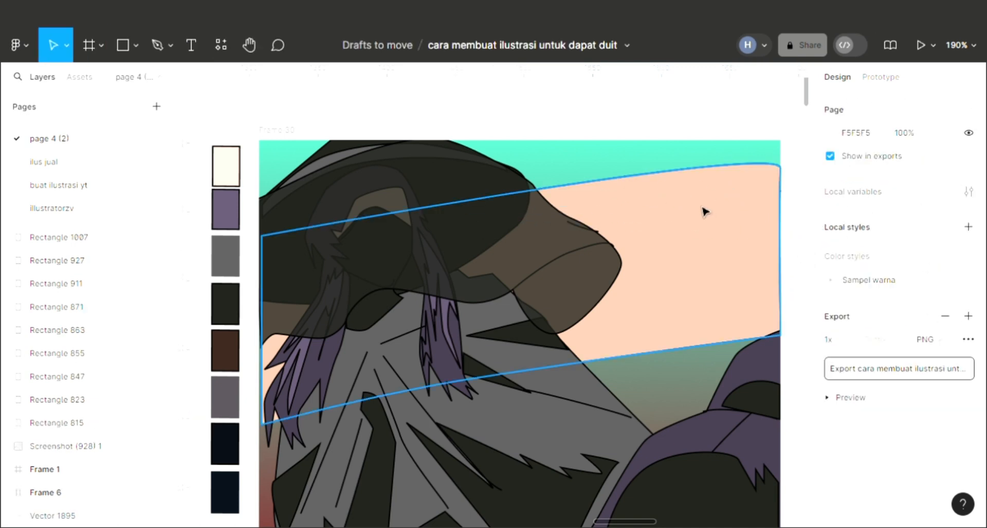
- Draw a slanted line about 193 × 28 inside the frame, from the peach band's right edge to behind the hat brim
key("p")
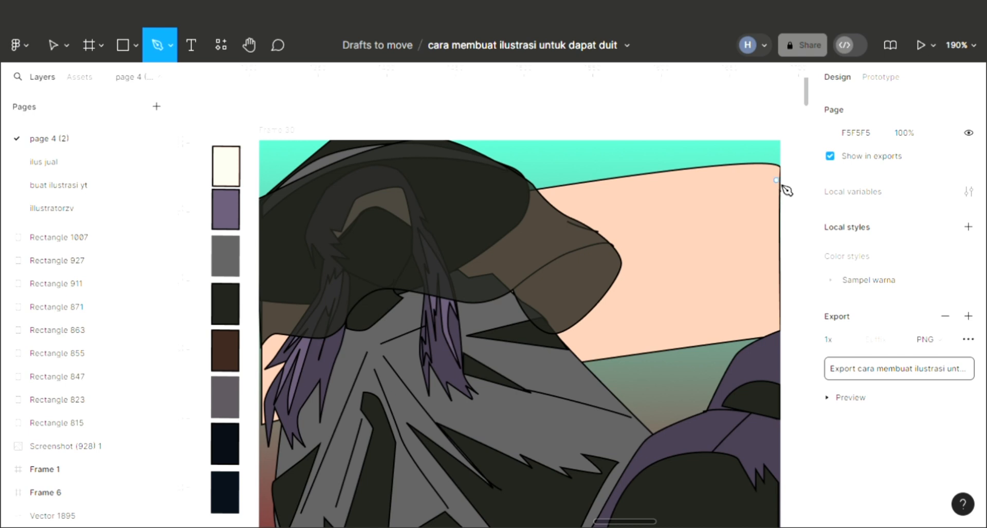
left_click(779, 181)
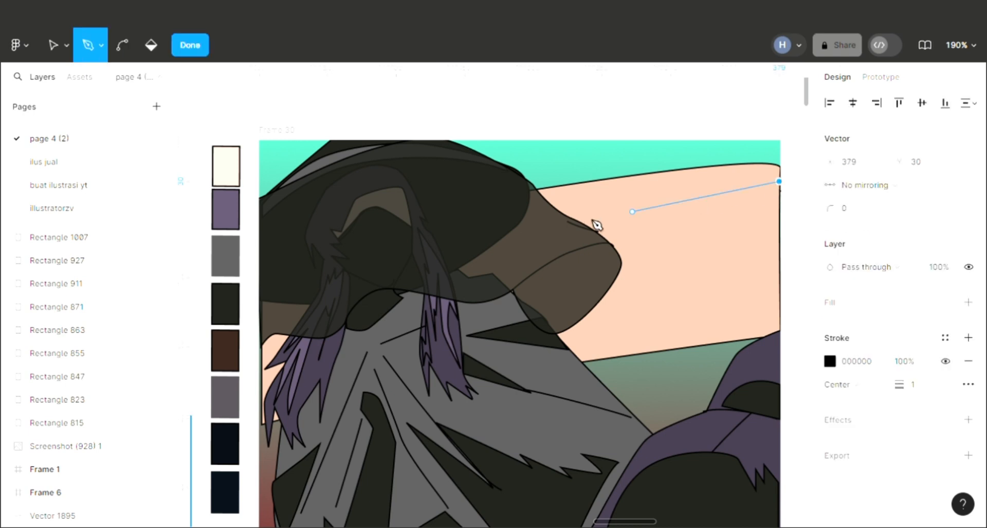
left_click(514, 219)
key("Escape")
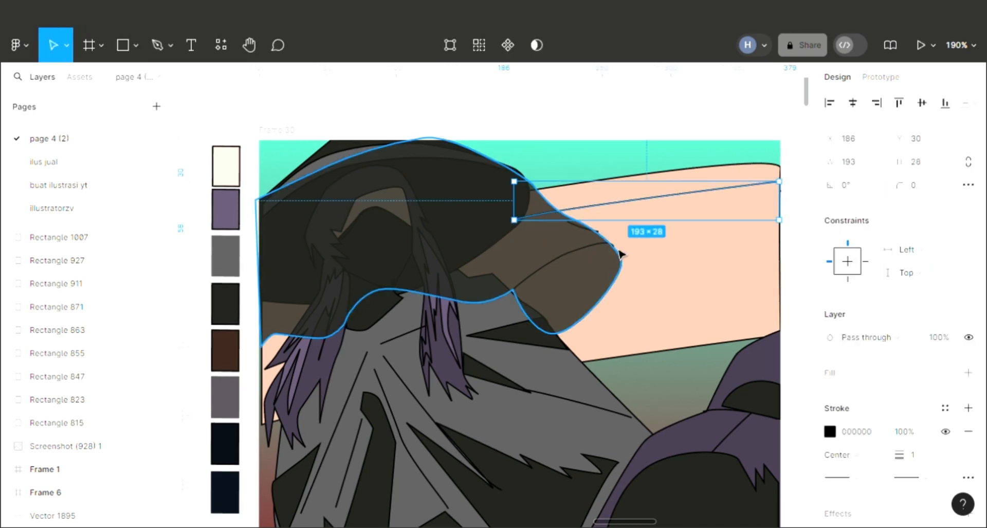
- Move the new slanted line backward in the layer order so it sits directly above the peach band
key("ctrl+[")
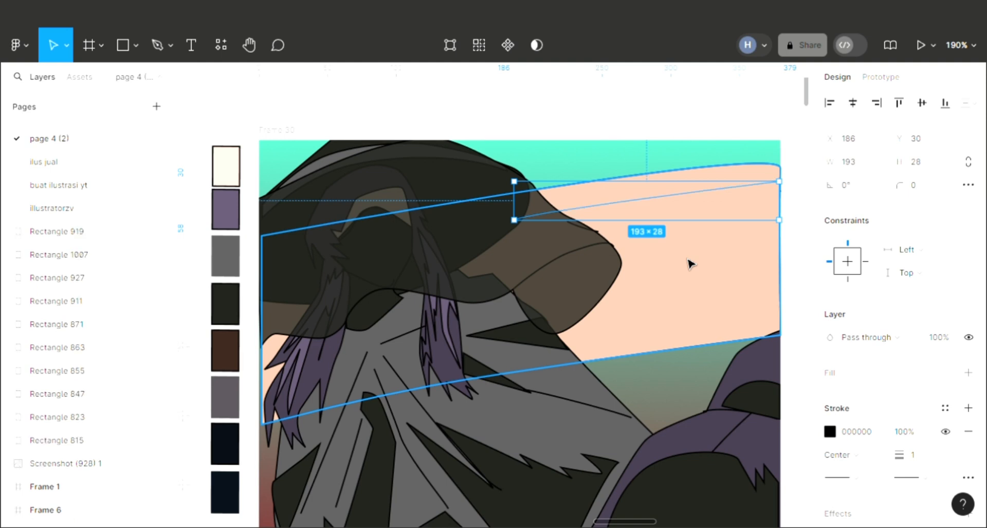
key("ctrl+z")
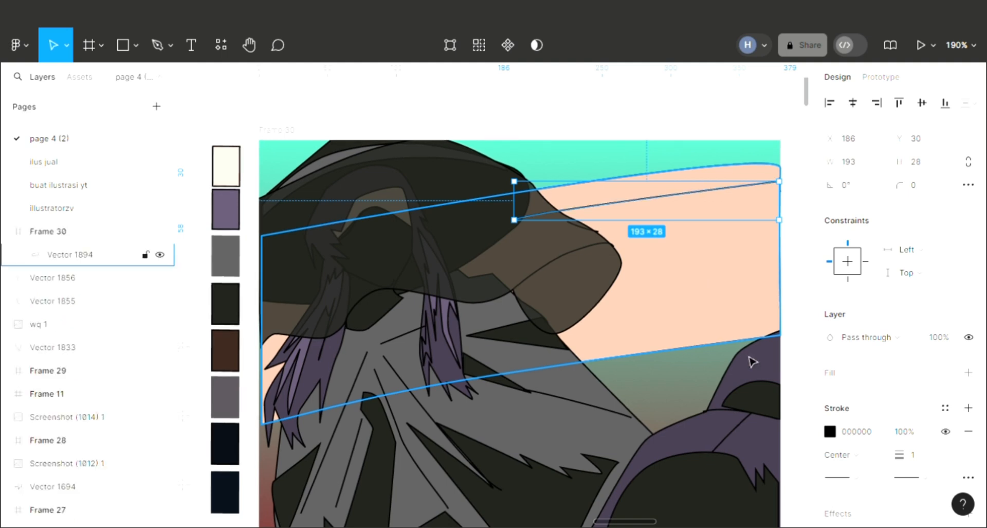
left_click(797, 383)
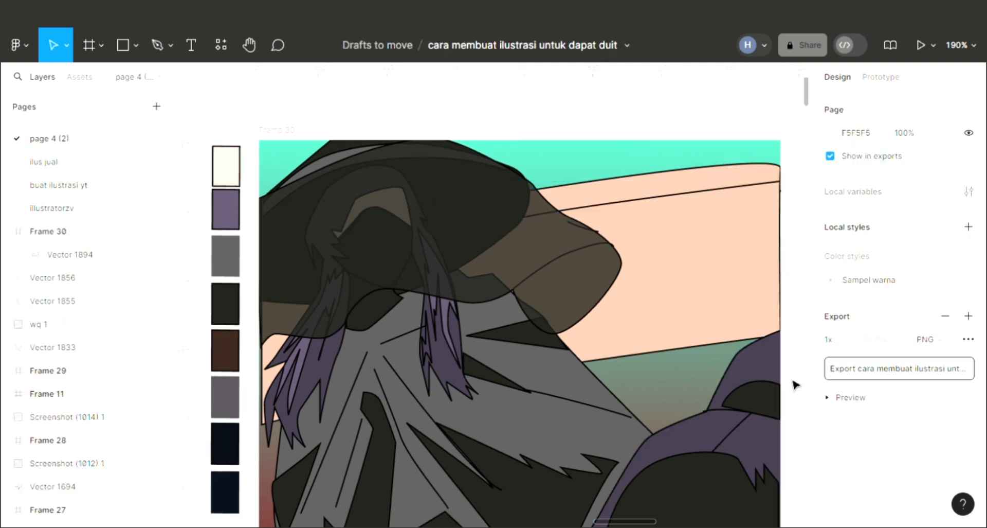
- Duplicate the slanted line lower on the peach band at about Y 58 and lengthen the copy toward the hat to about 240
left_click(650, 207)
key("ctrl+d")
left_click_drag(651, 207, 651, 250)
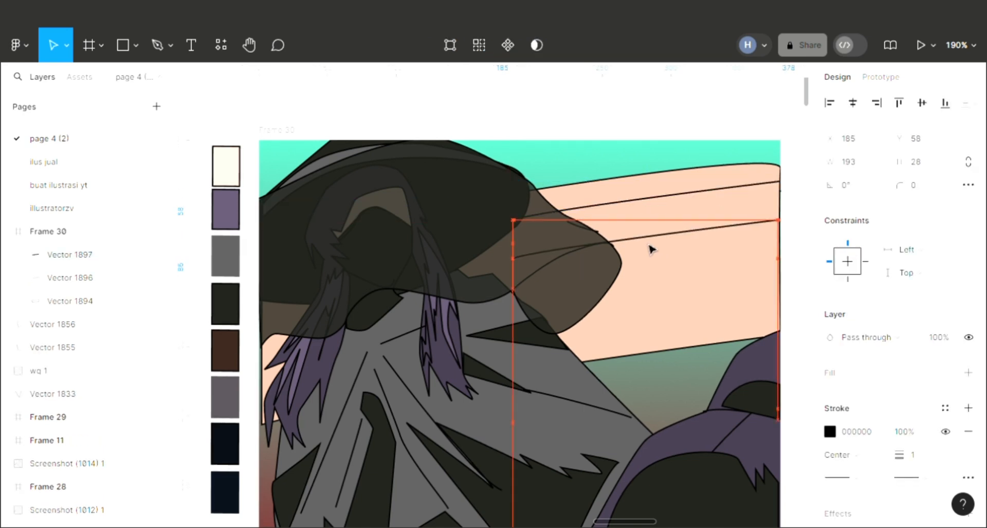
left_click_drag(507, 269, 442, 268)
- Add two more copies of the 240 × 28 line lower on the peach band, both at X 138, at Y 93 and Y 128
left_click_drag(617, 262, 551, 301)
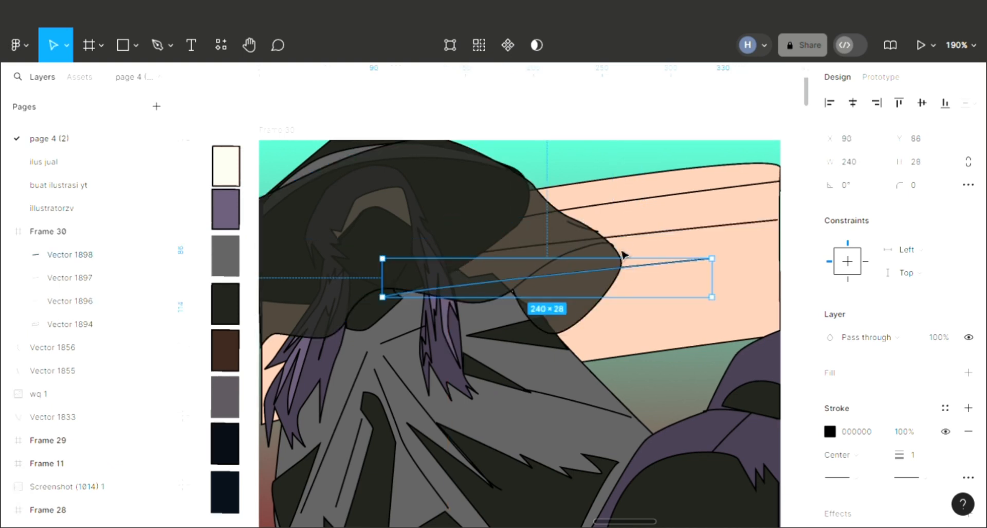
left_click_drag(655, 285, 671, 291)
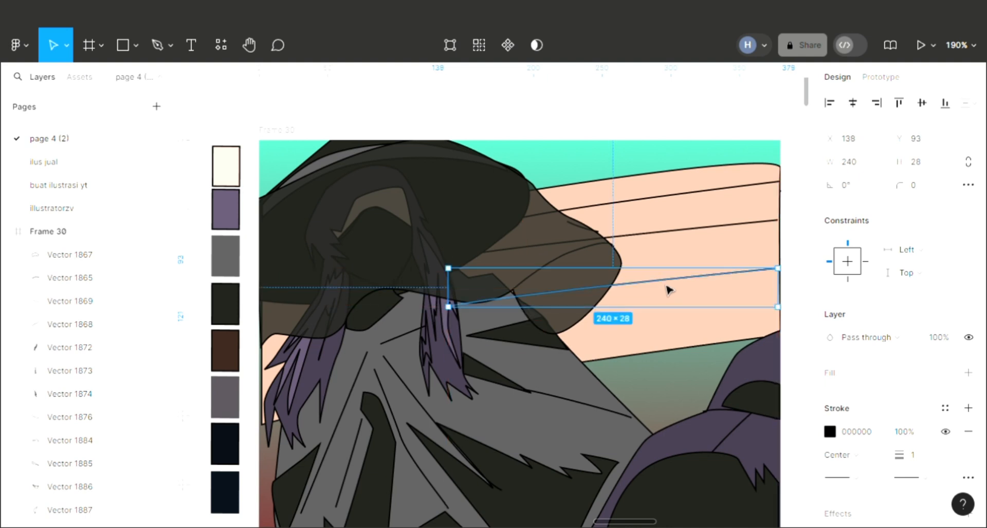
key("ctrl+d")
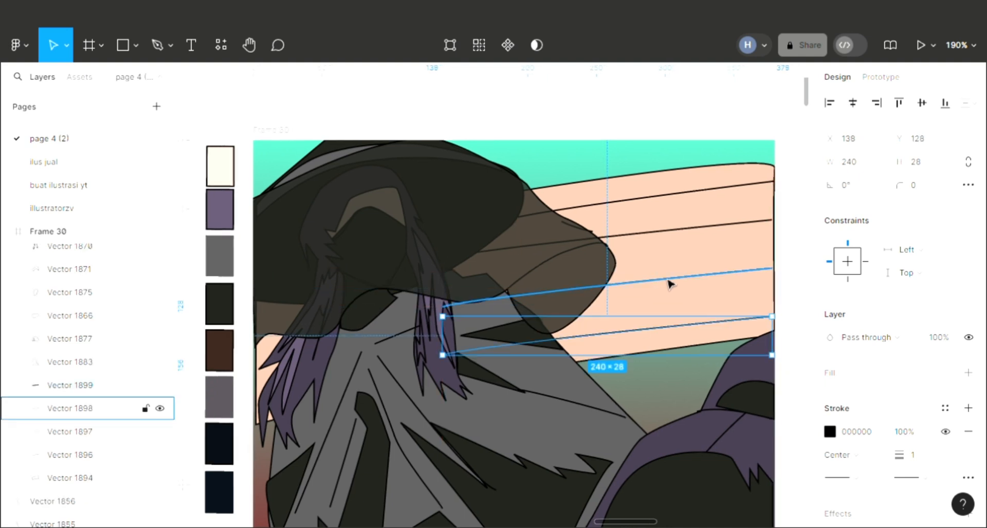
left_click(732, 118)
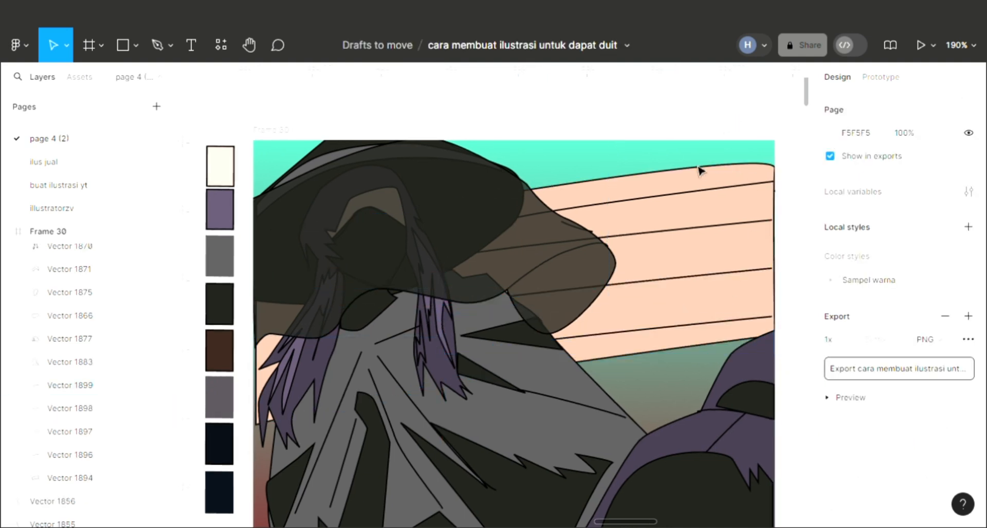
- Draw a vertical line about 124 tall across the peach band near its right end, at X 356
left_click(156, 47)
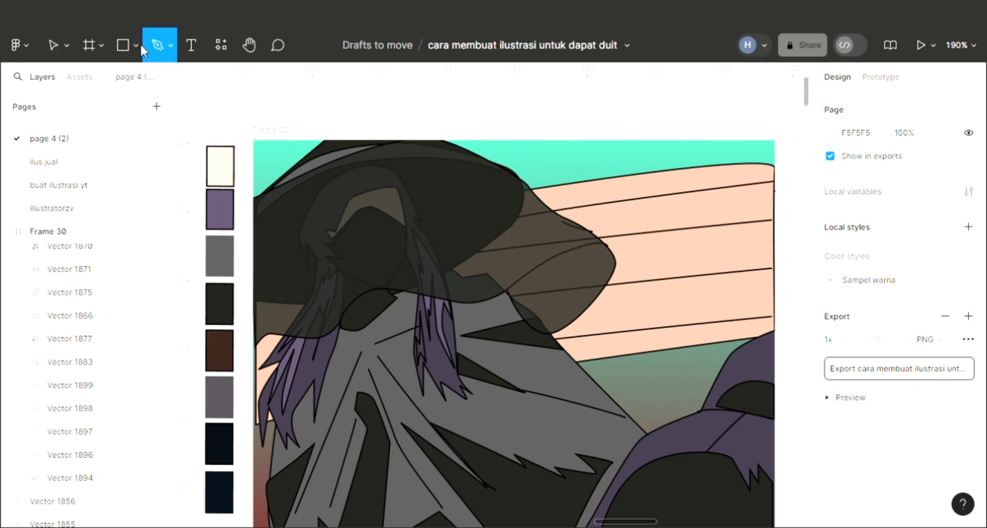
left_click(742, 165)
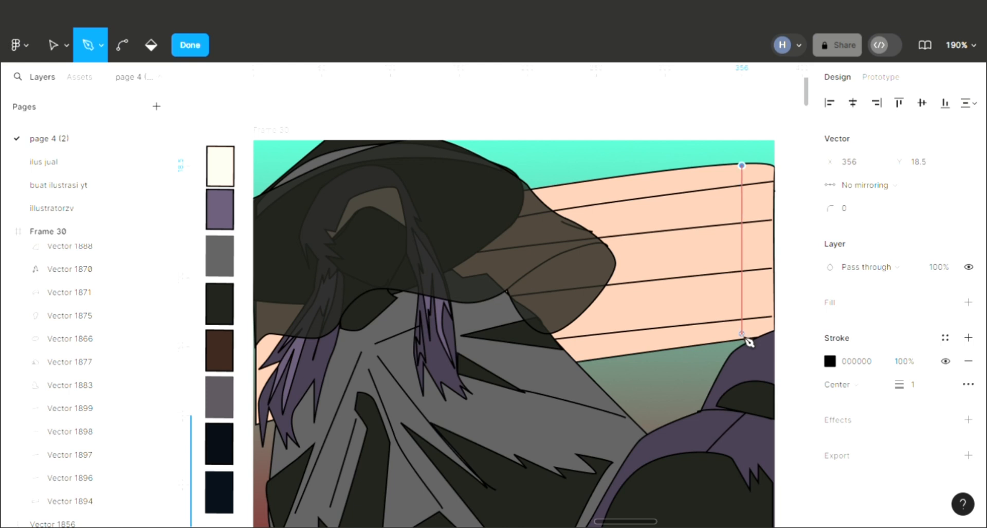
left_click(742, 337)
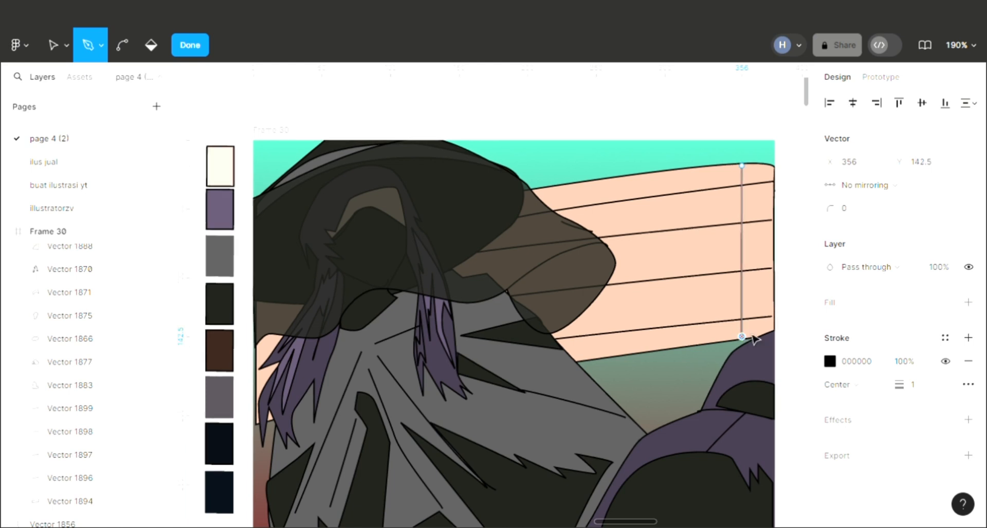
key("Escape")
- Draw two near-vertical lines across the peach band, about 5 × 127.5 at X 330.5 and 4.5 × 128 at X 303
key("p")
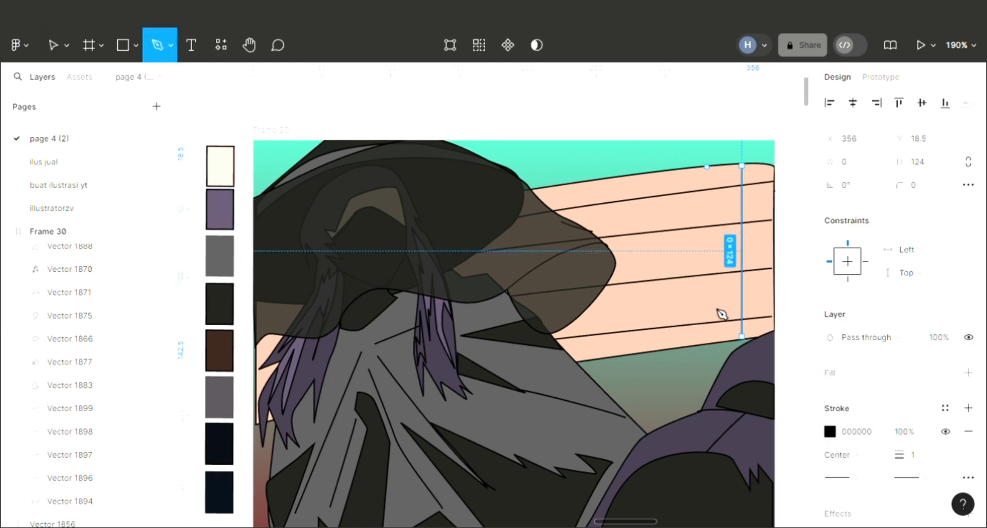
left_click(708, 166)
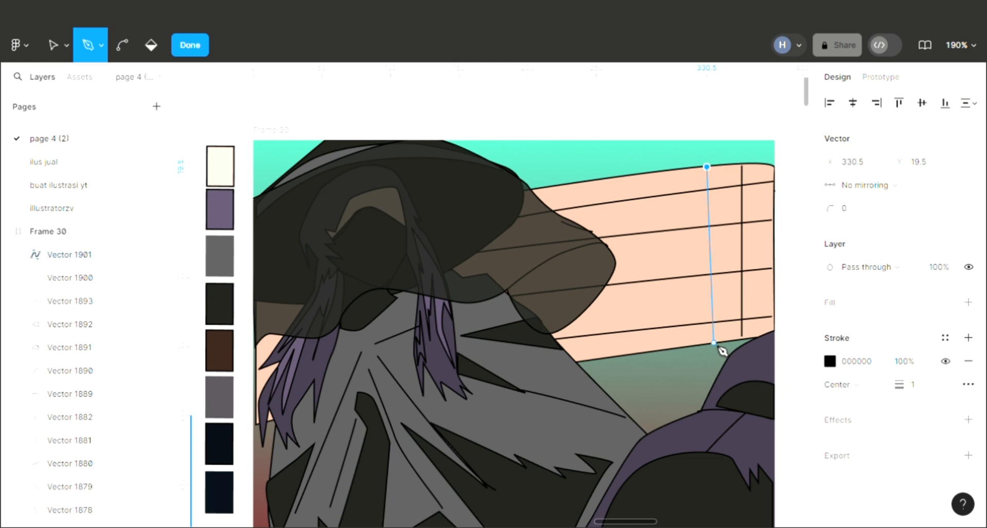
left_click(714, 342)
key("Escape")
key("p")
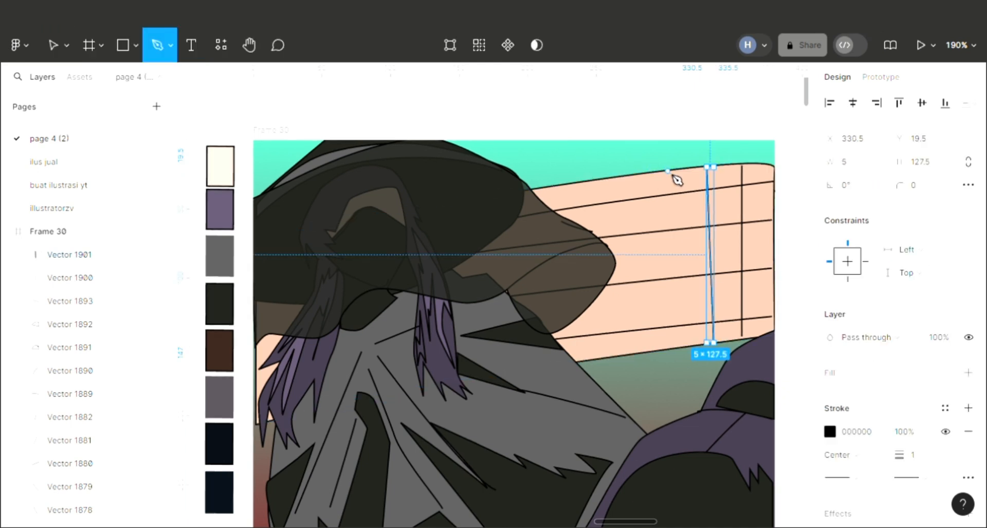
left_click(669, 171)
left_click(673, 326)
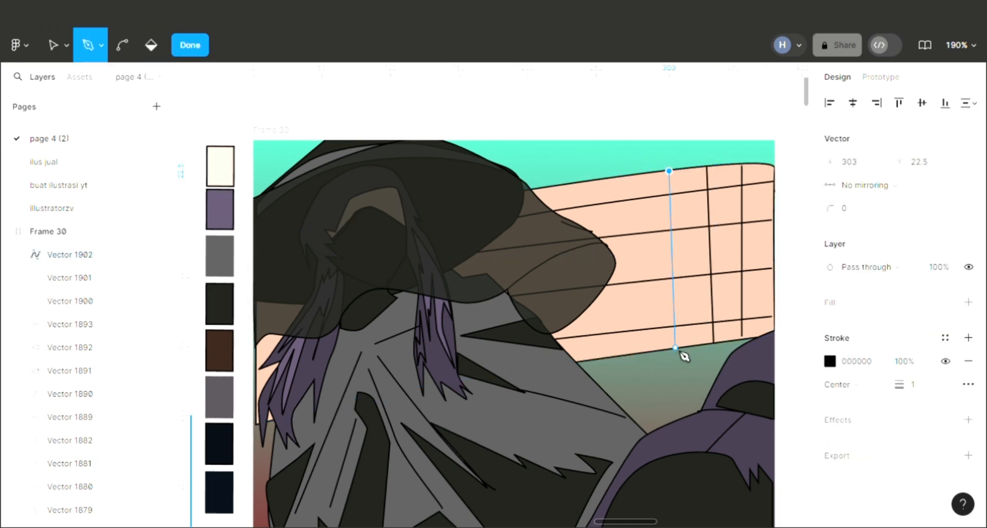
key("Escape")
- Draw two more near-vertical lines closer to the hat brim, about 6 × 130.5 at X 277.5 and 6.5 × 128.5 at X 248
key("p")
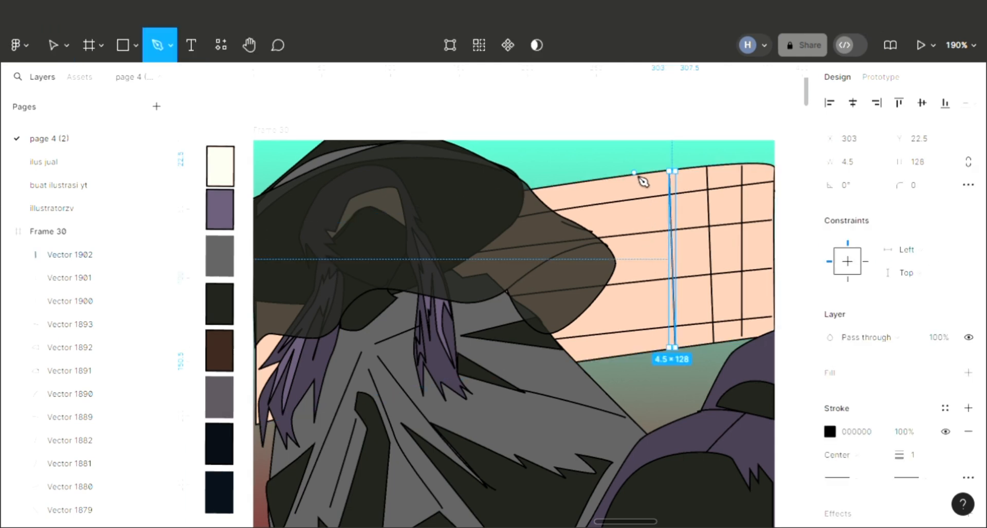
left_click(634, 173)
left_click(640, 346)
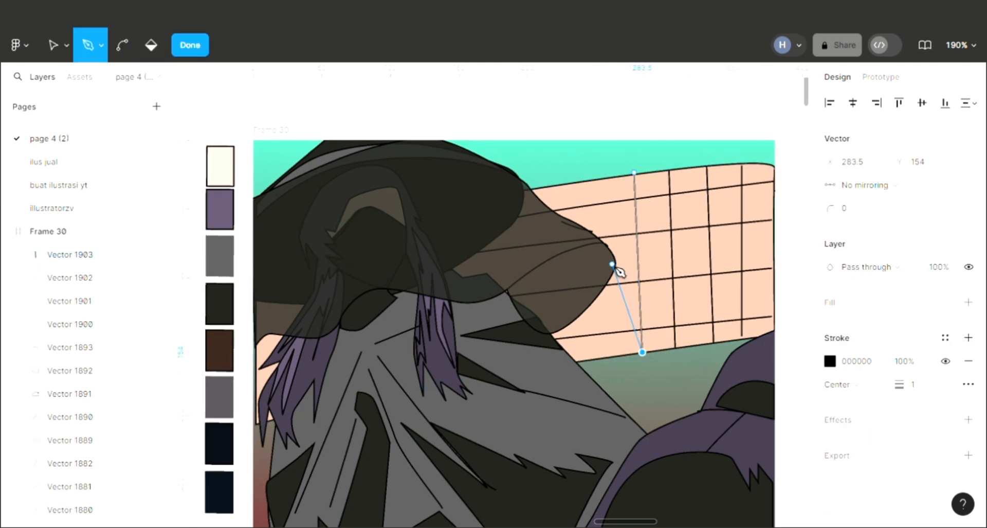
key("Escape")
key("p")
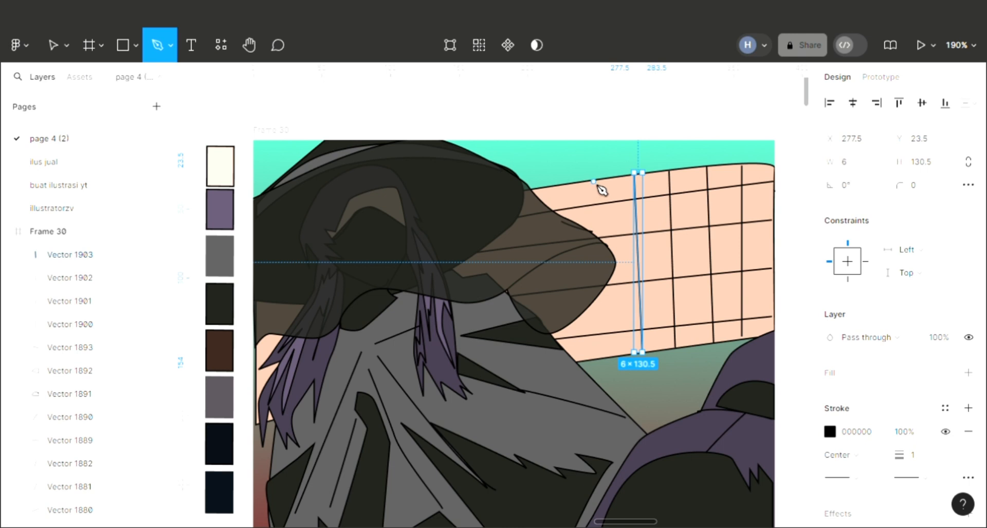
left_click(594, 181)
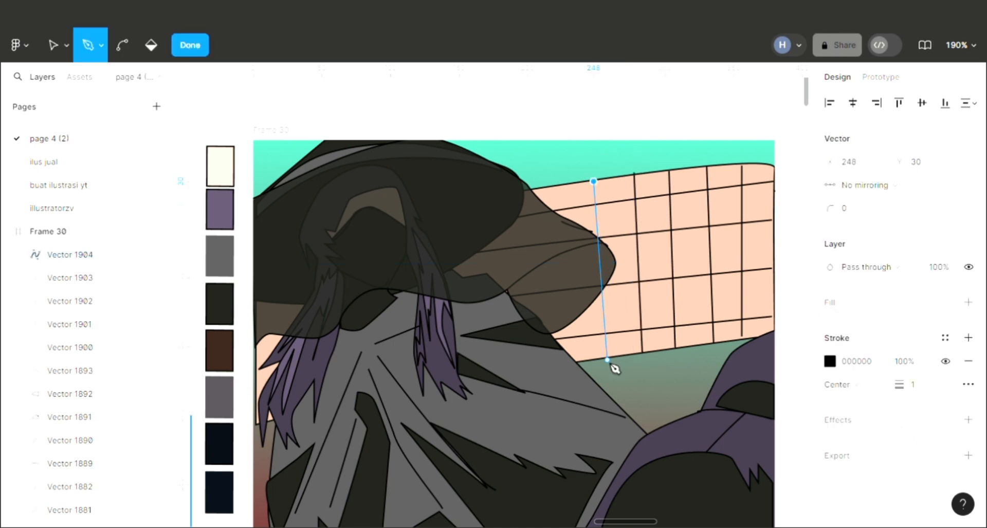
left_click(603, 359)
key("Escape")
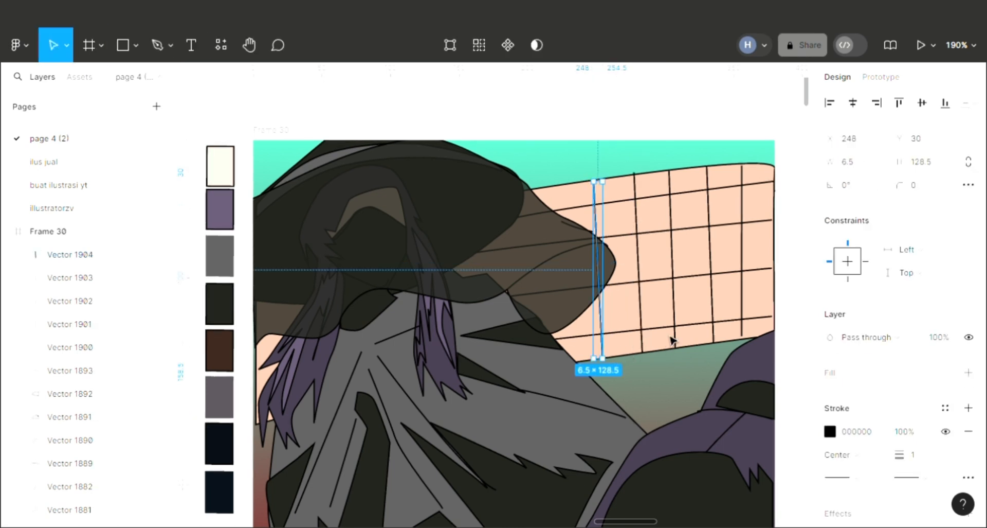
- Place the near-vertical line at X 248 behind the hat, directly above the peach band in the layer order
key("[")
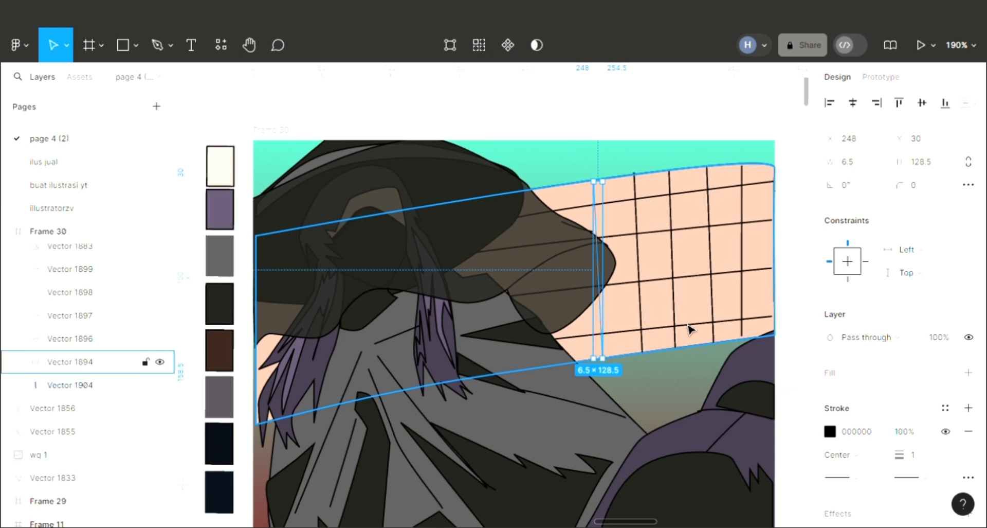
key("ctrl+]")
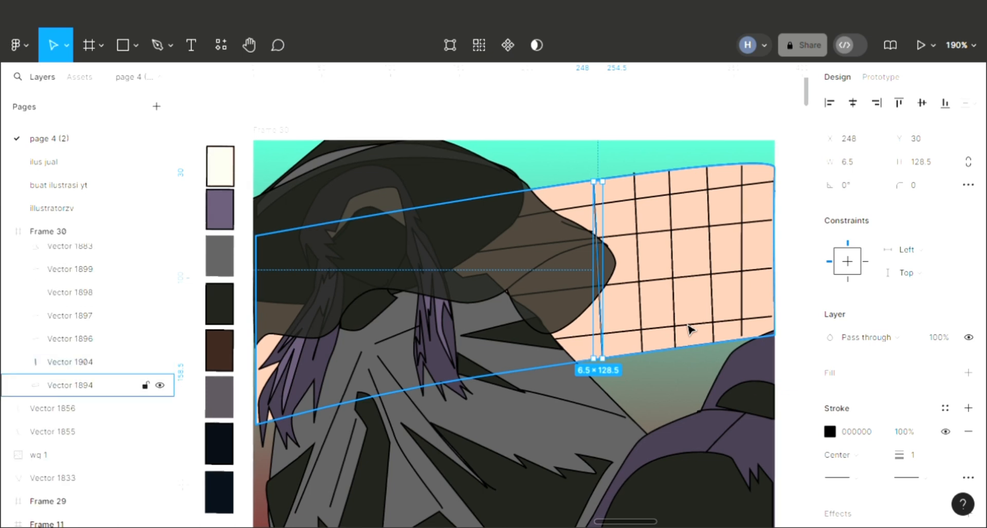
left_click(807, 362)
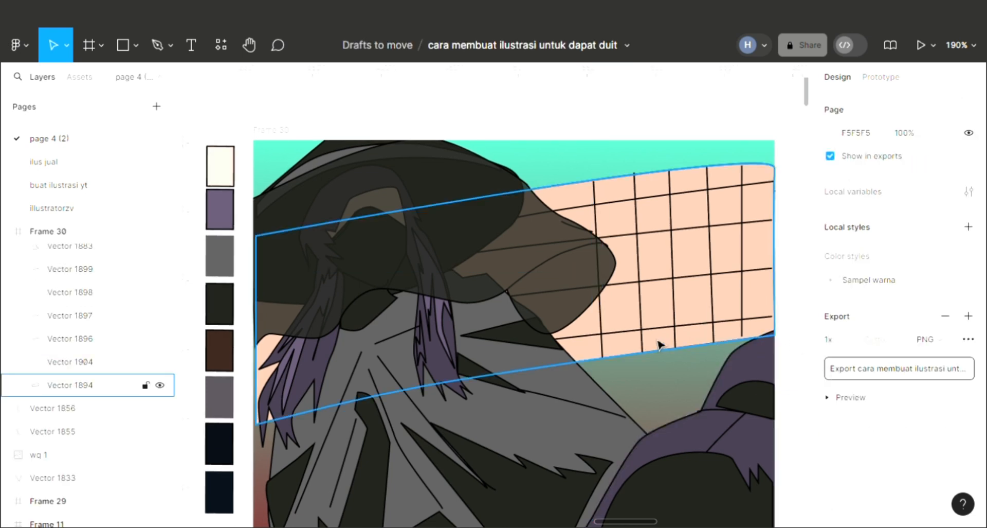
- Duplicate the line nearest the hat to X 231, Y 33, and repeat the offset copy four more times behind the hat to X 163, Y 45
key("ctrl+v")
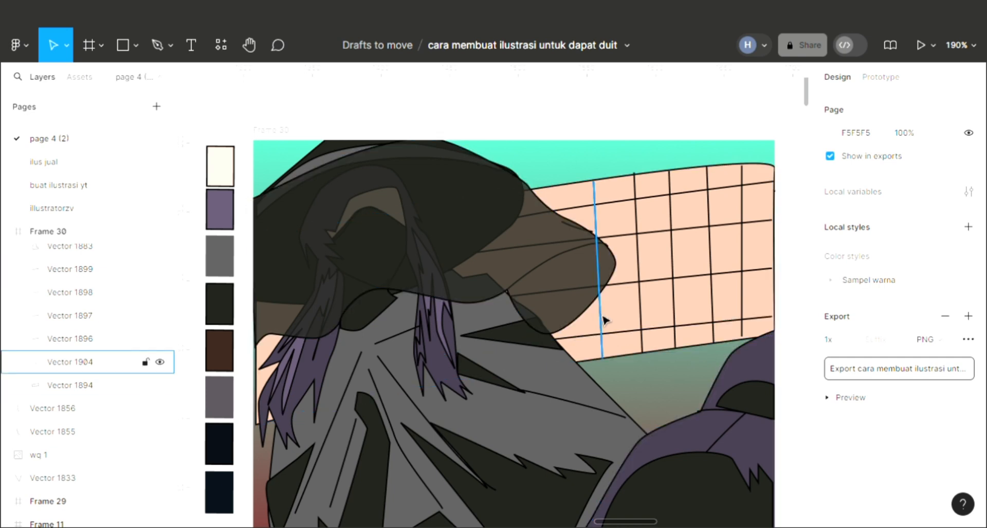
left_click_drag(587, 322, 581, 324)
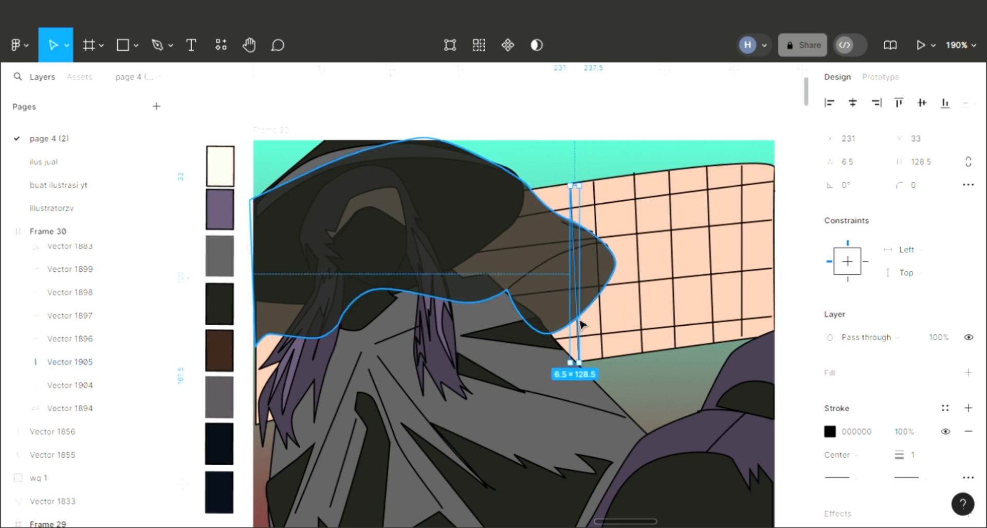
key("ctrl+d")
key("ctrl+d")
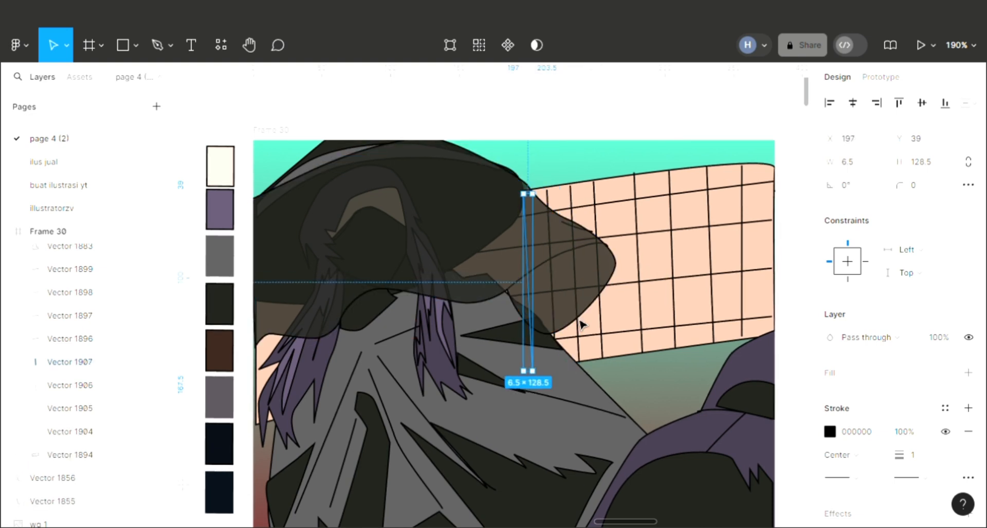
key("ctrl+d")
key("ctrl+d")
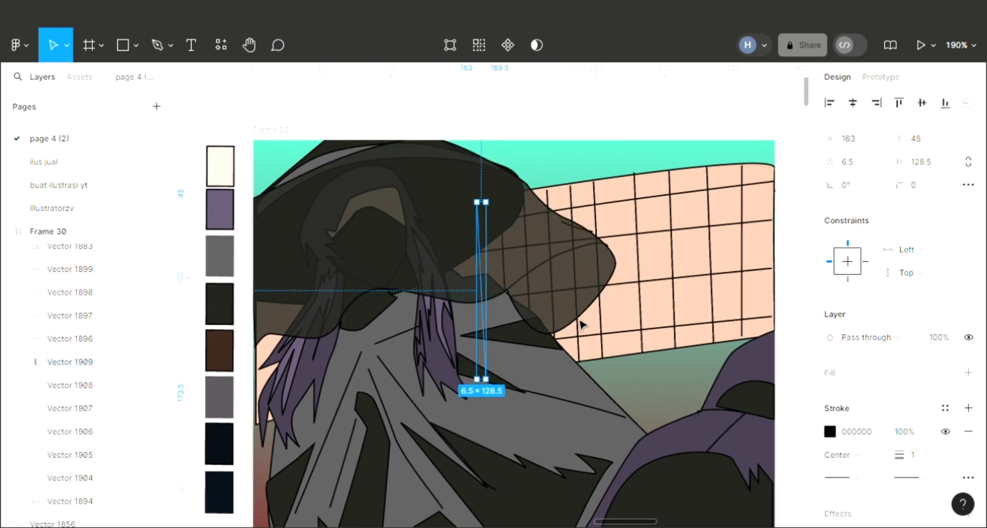
- Repeat the offset copy of the near-vertical line eleven more times across the peach band to X -24, Y 78, and deselect it
key("ctrl+d")
key("ctrl+d")
key("ctrl+d")
key("ctrl+d")
key("ctrl+d")
key("ctrl+d")
key("ctrl+d")
key("ctrl+d")
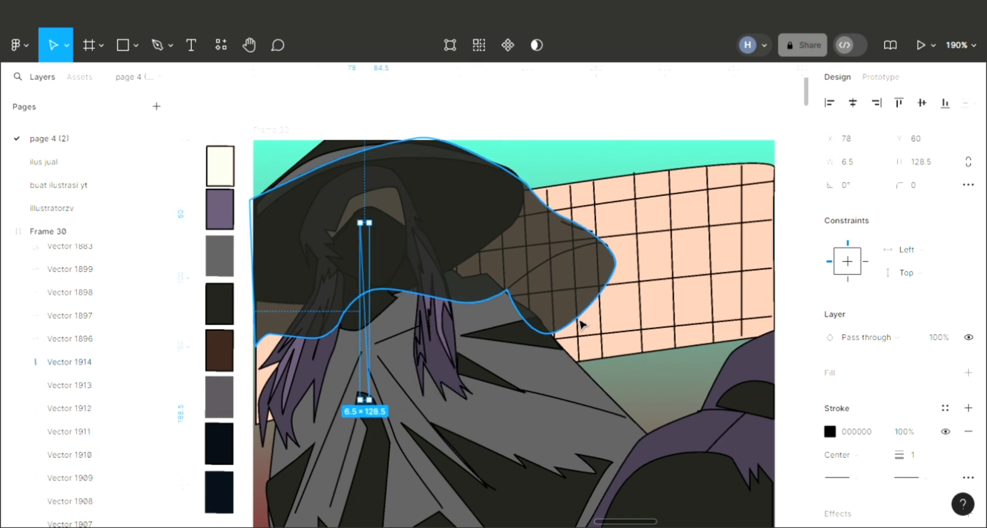
key("ctrl+d")
key("ctrl+d")
key("ctrl+d")
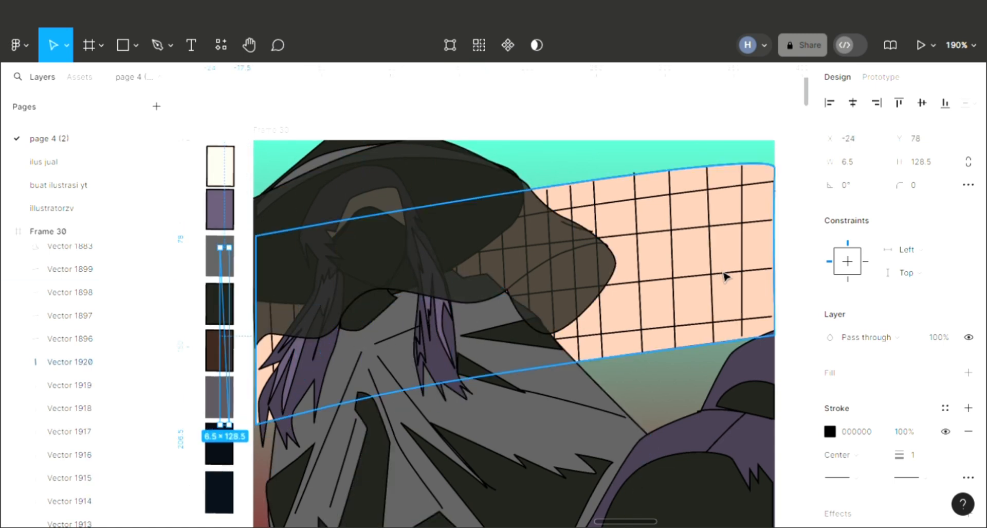
scroll(725, 275, "down", 3, "ctrl")
left_click(749, 138)
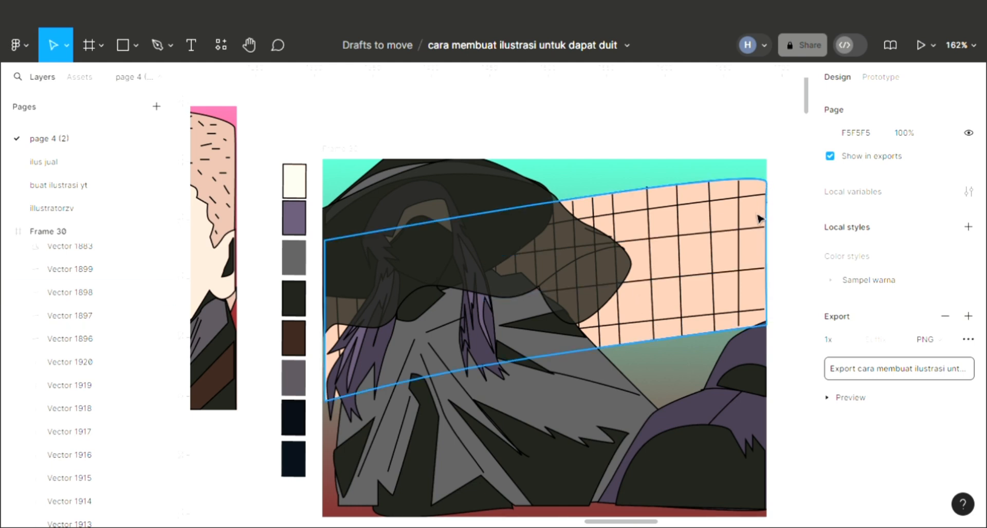
- Stretch the grey cloak shape down to the lower edge of the frame, making it 282 × 211, and deselect it
scroll(759, 231, "up", 1)
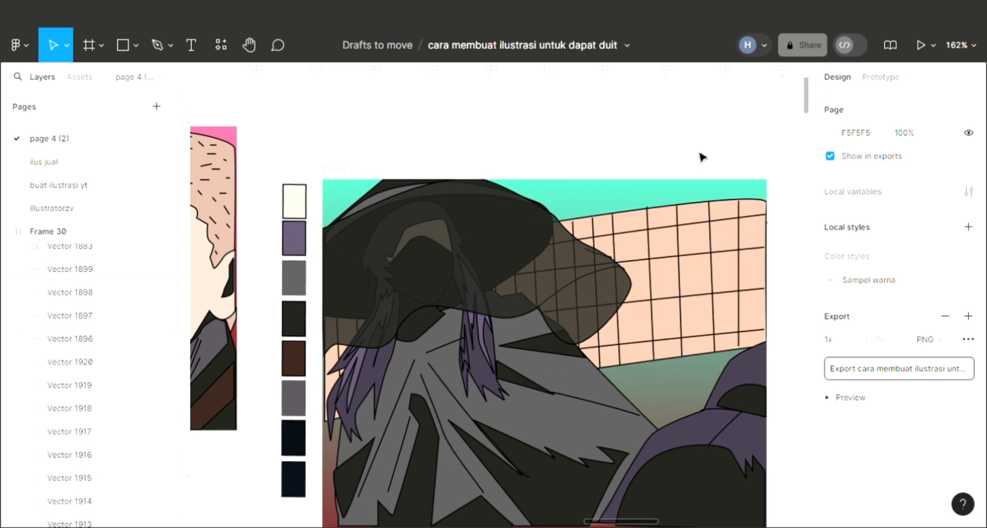
scroll(696, 253, "up", 2, "ctrl")
scroll(704, 279, "down", 1)
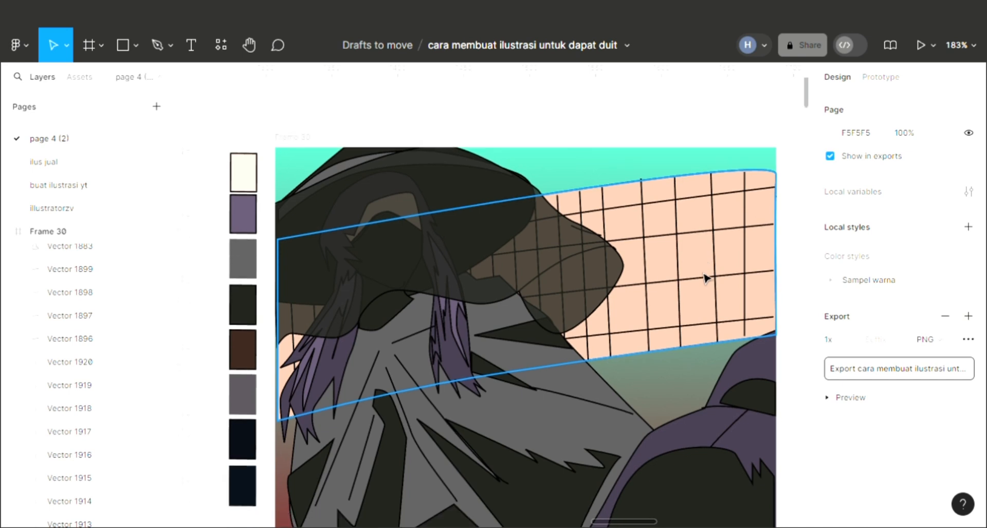
scroll(705, 286, "down", 2)
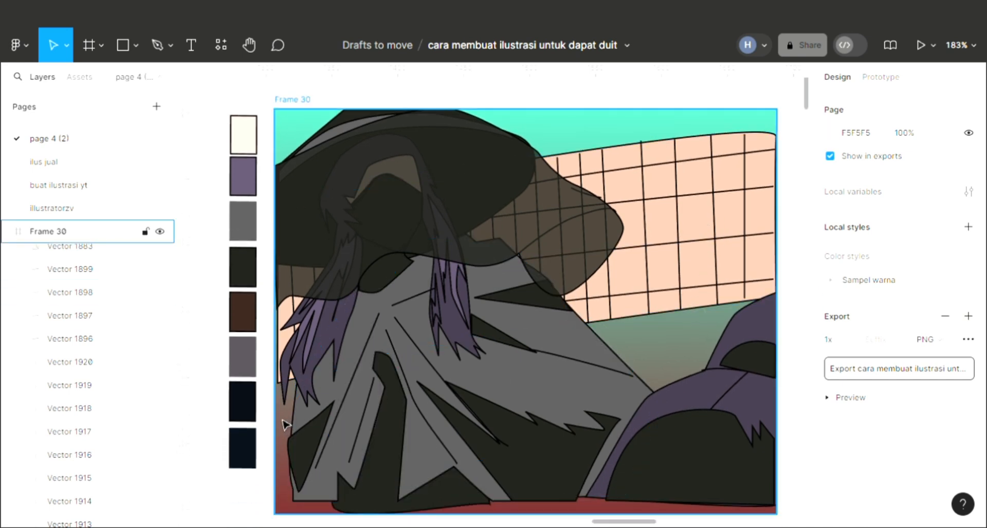
left_click(311, 504)
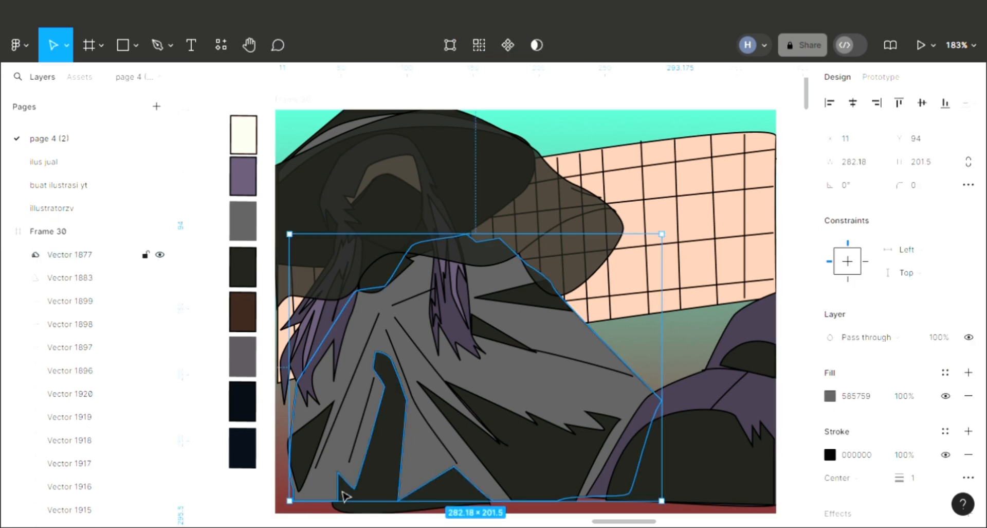
scroll(341, 502, "down", 1)
left_click_drag(342, 505, 341, 514)
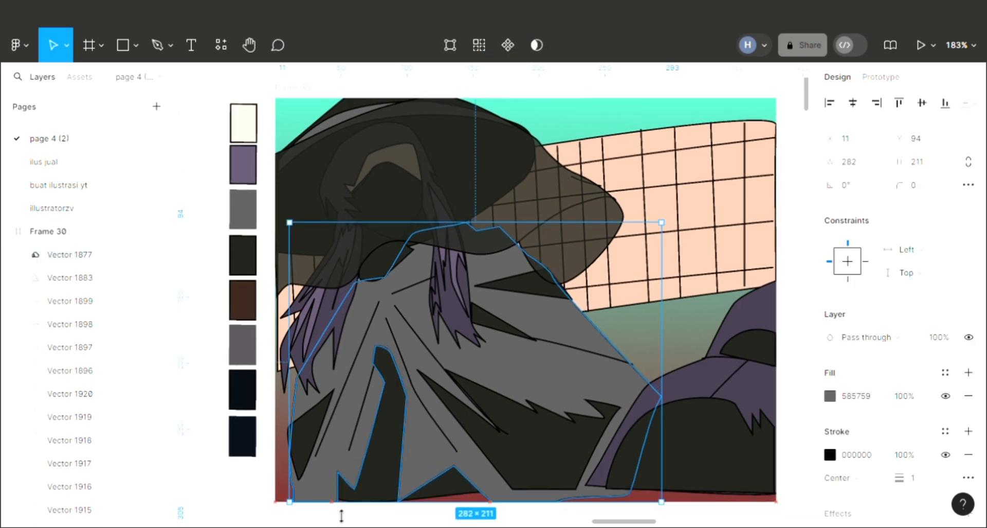
left_click(701, 331)
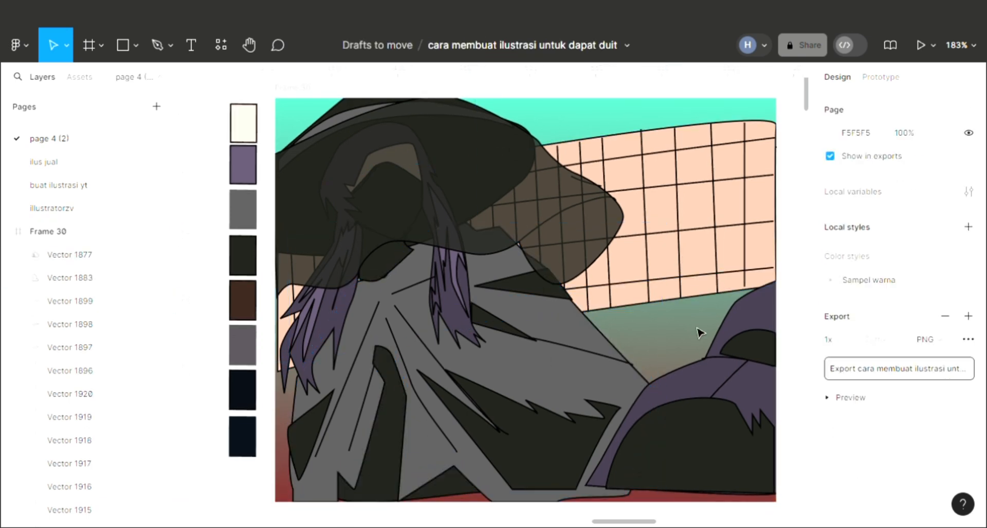
scroll(701, 331, "up", 2)
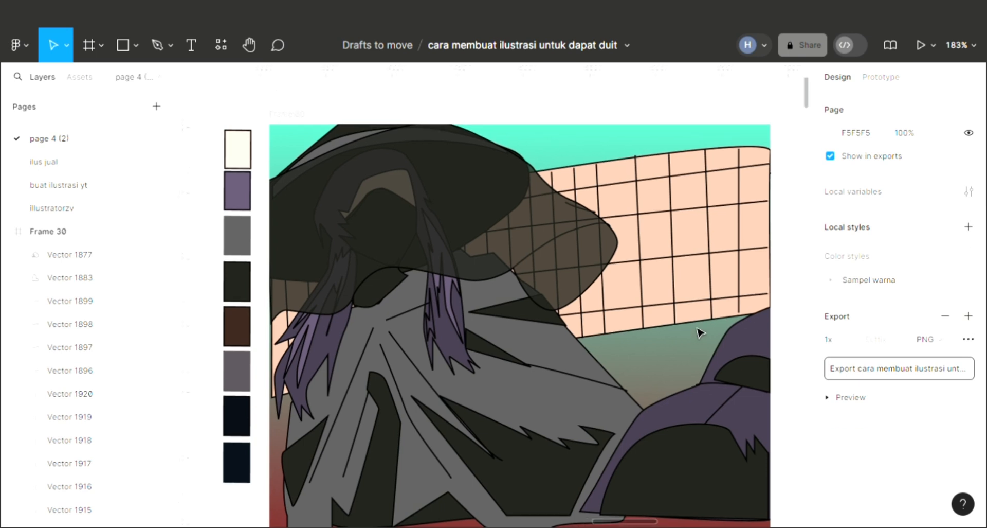
scroll(701, 331, "up", 3, "ctrl")
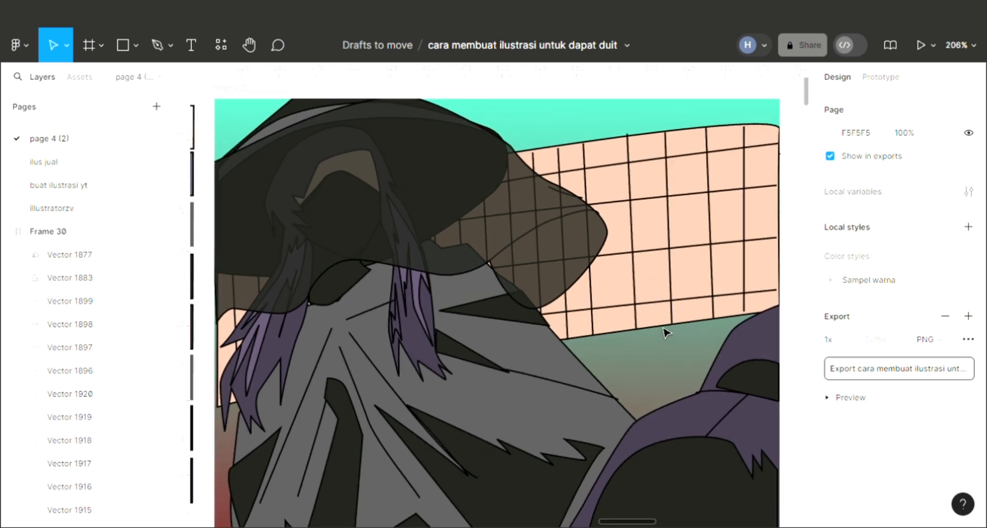
scroll(566, 363, "down", 4, "ctrl")
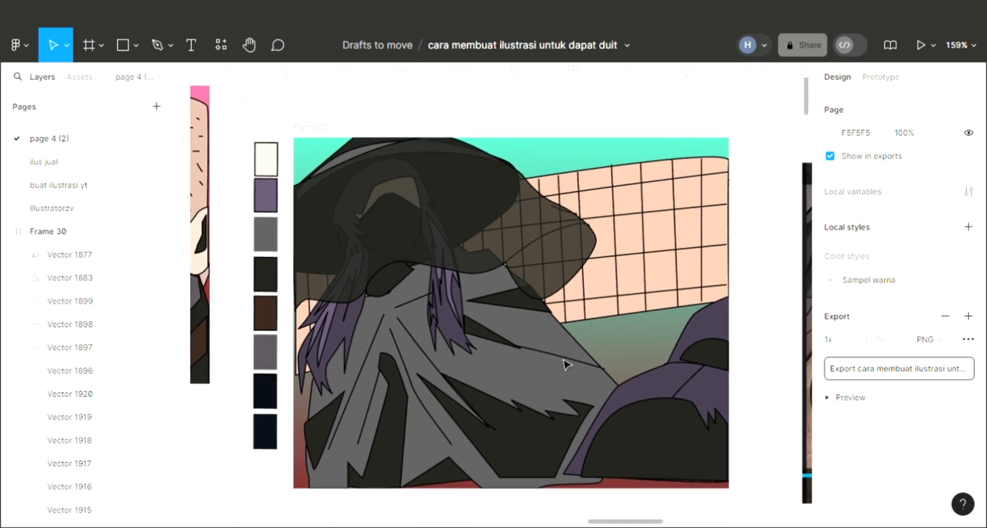
scroll(566, 362, "up", 3, "ctrl")
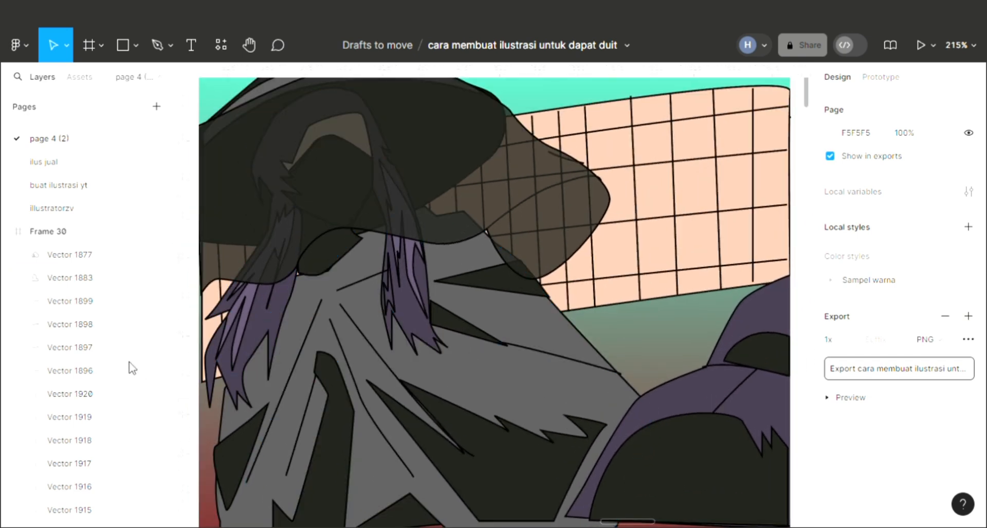